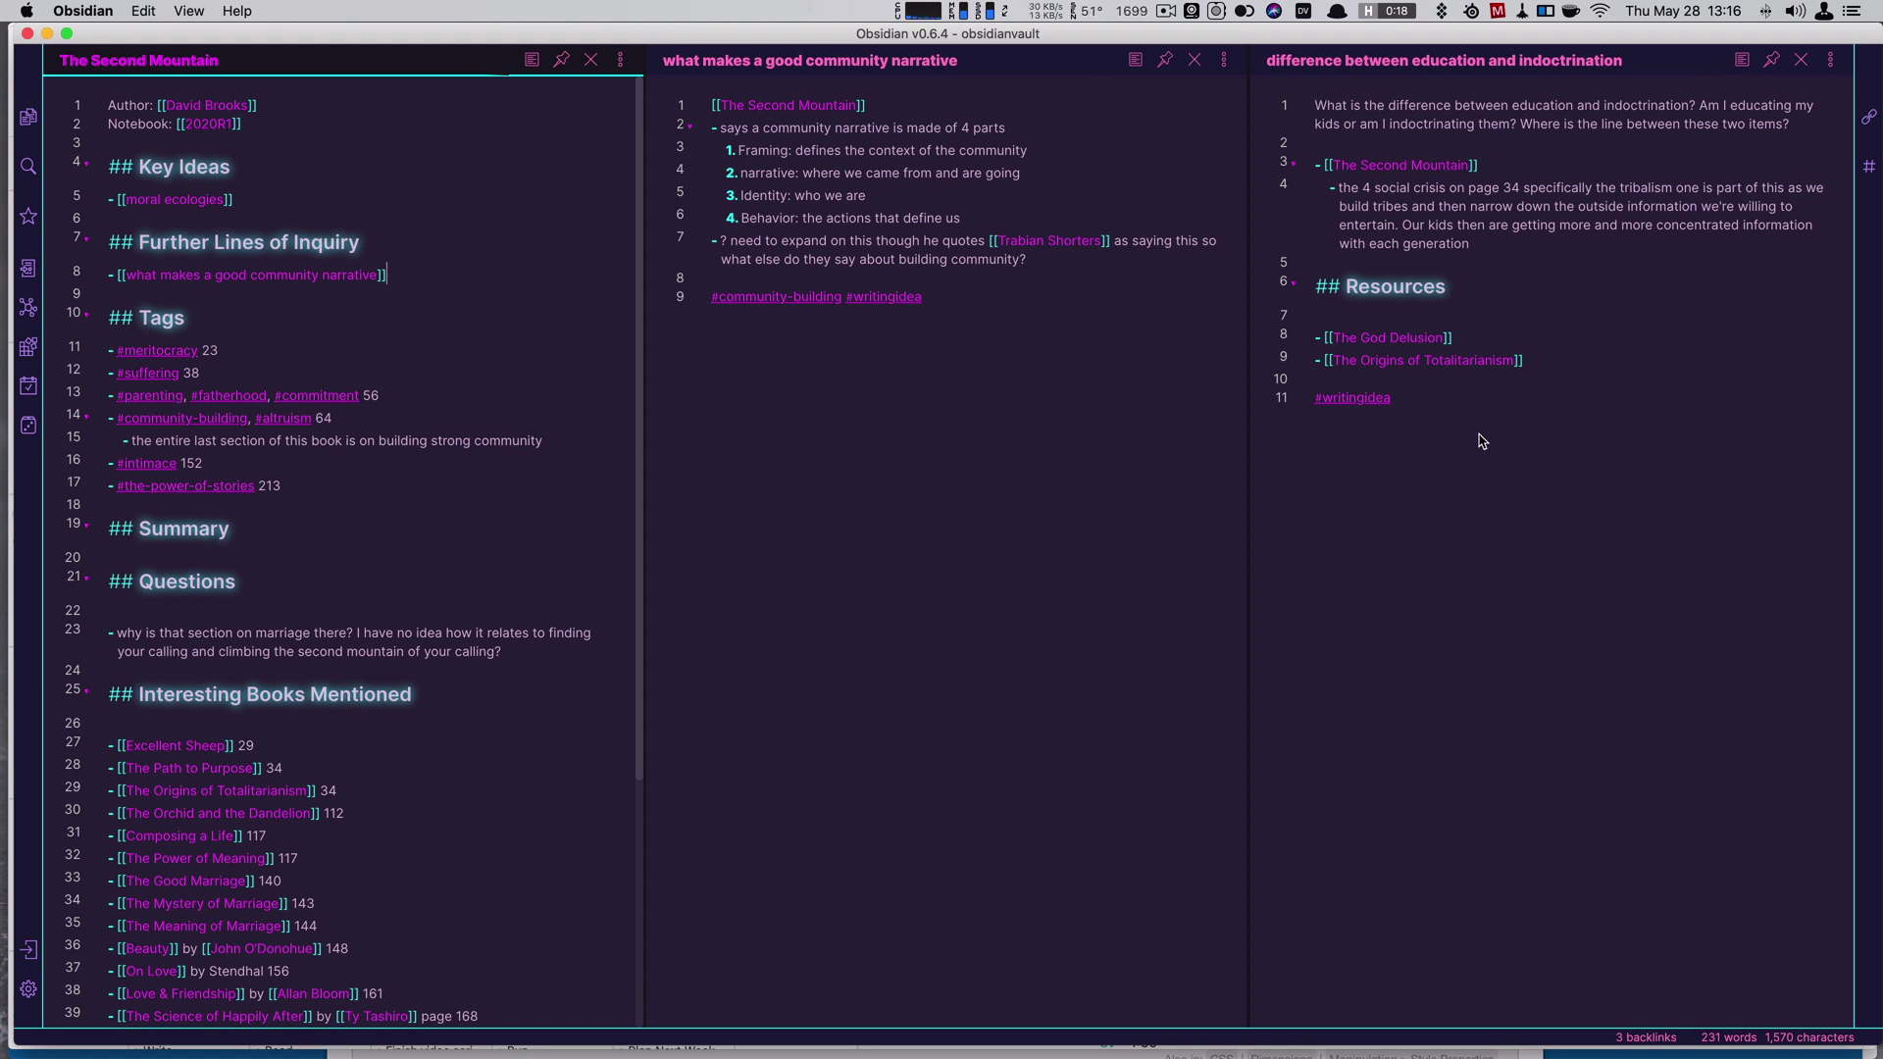
# Add a new bullet linking to the 'difference between education and indoctrination' note.
pyautogui.press('Return')
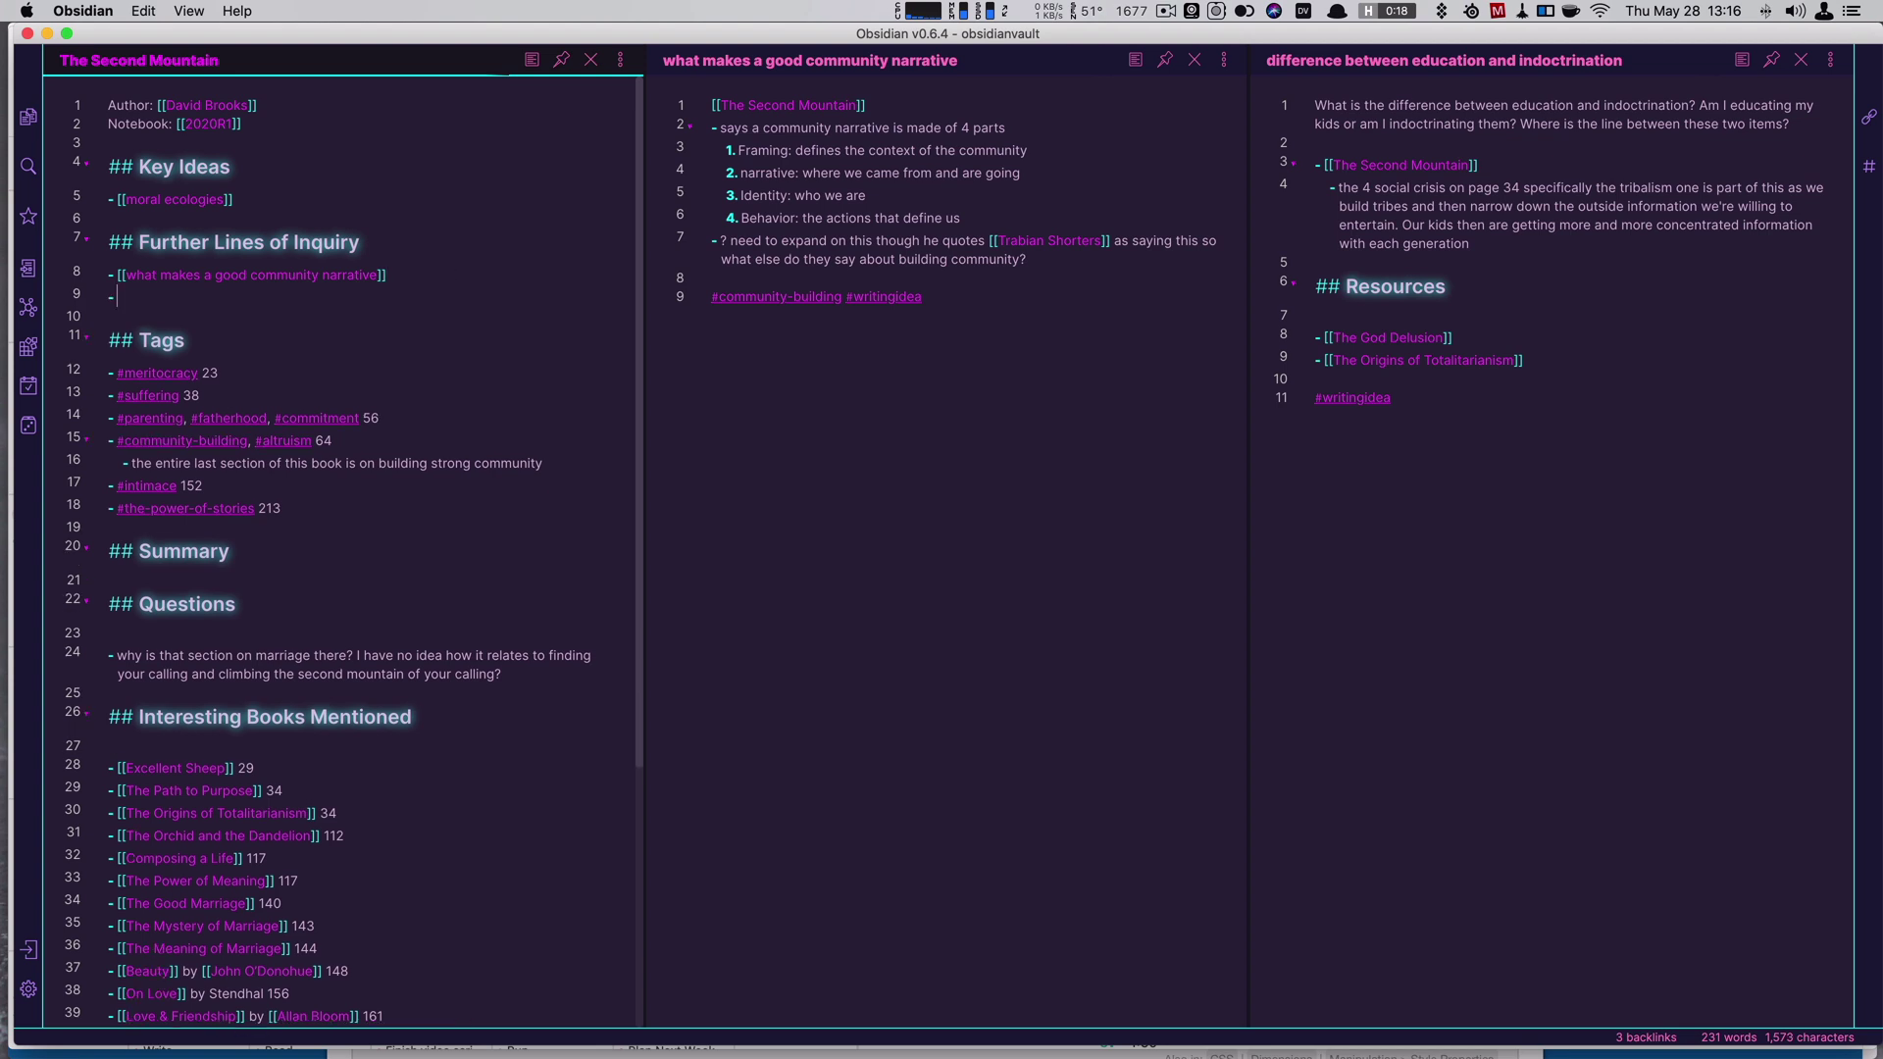
pyautogui.write('[[differ')
pyautogui.press('Down')
pyautogui.press('Return')
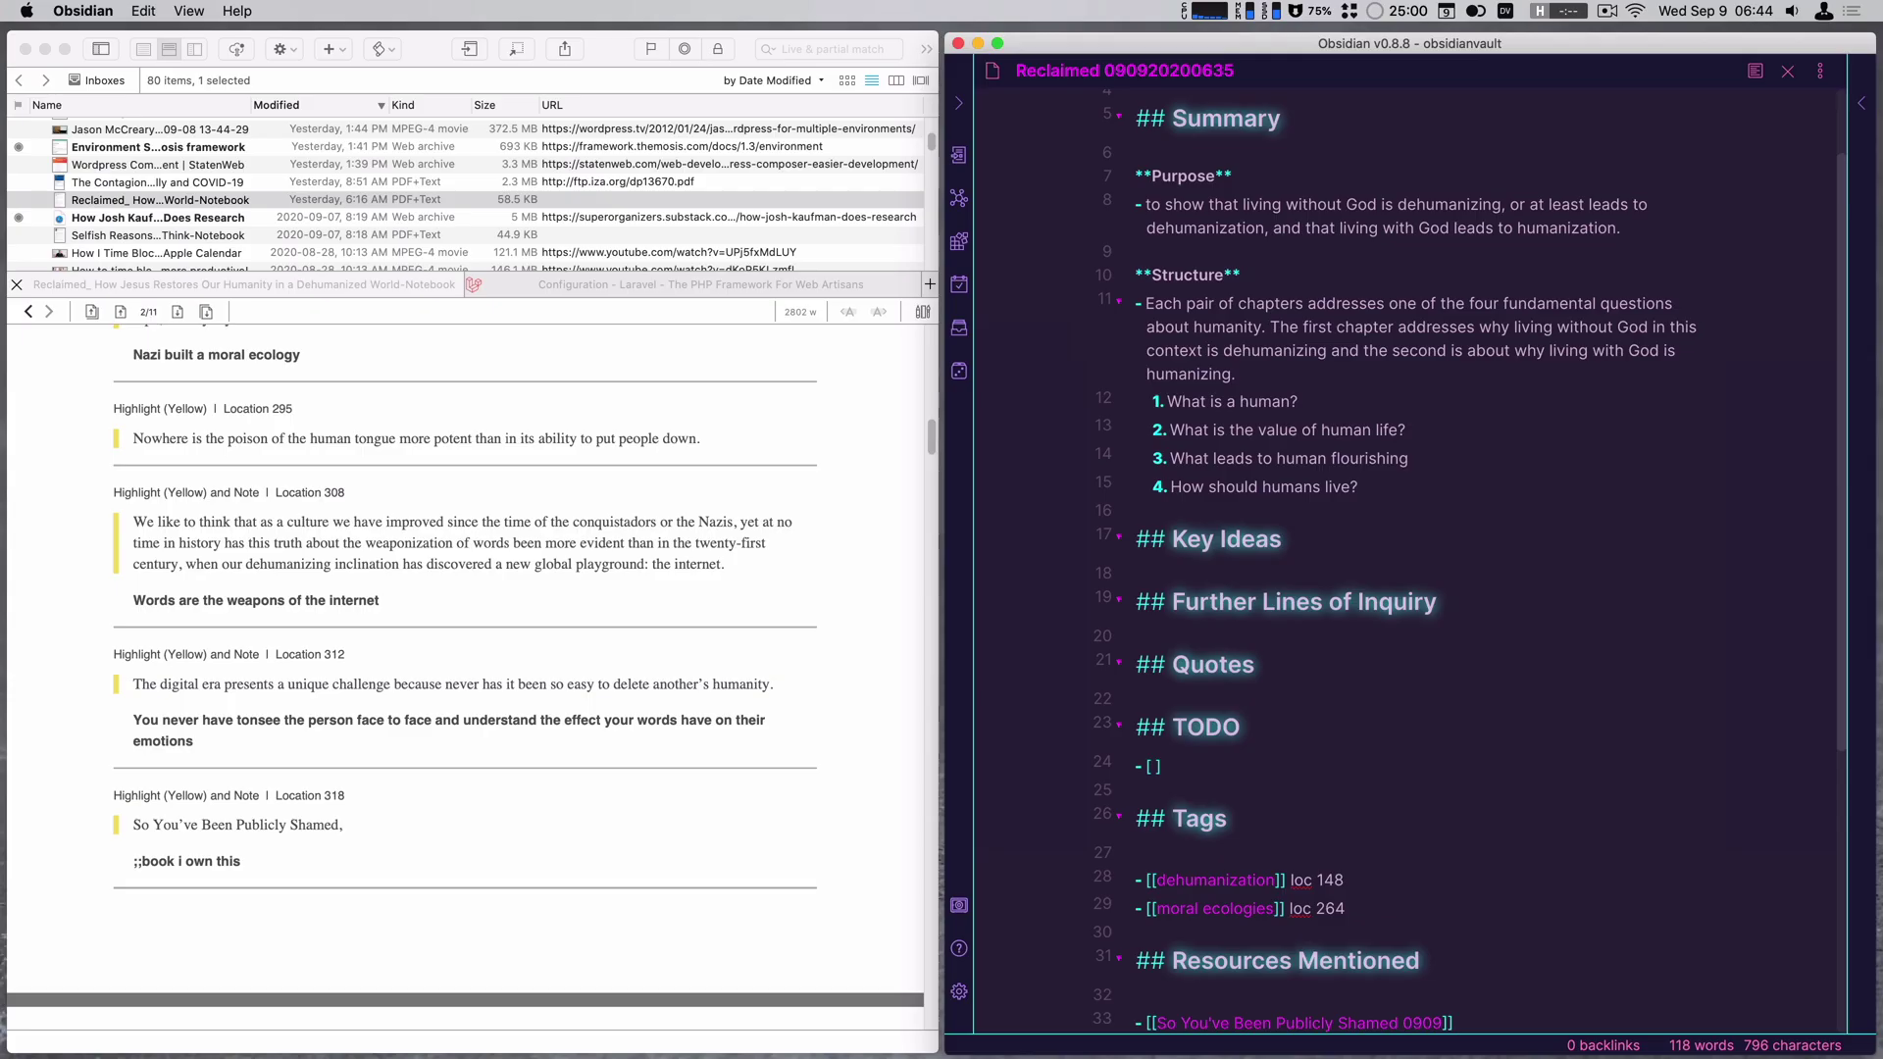
pyautogui.write('20200644]]')
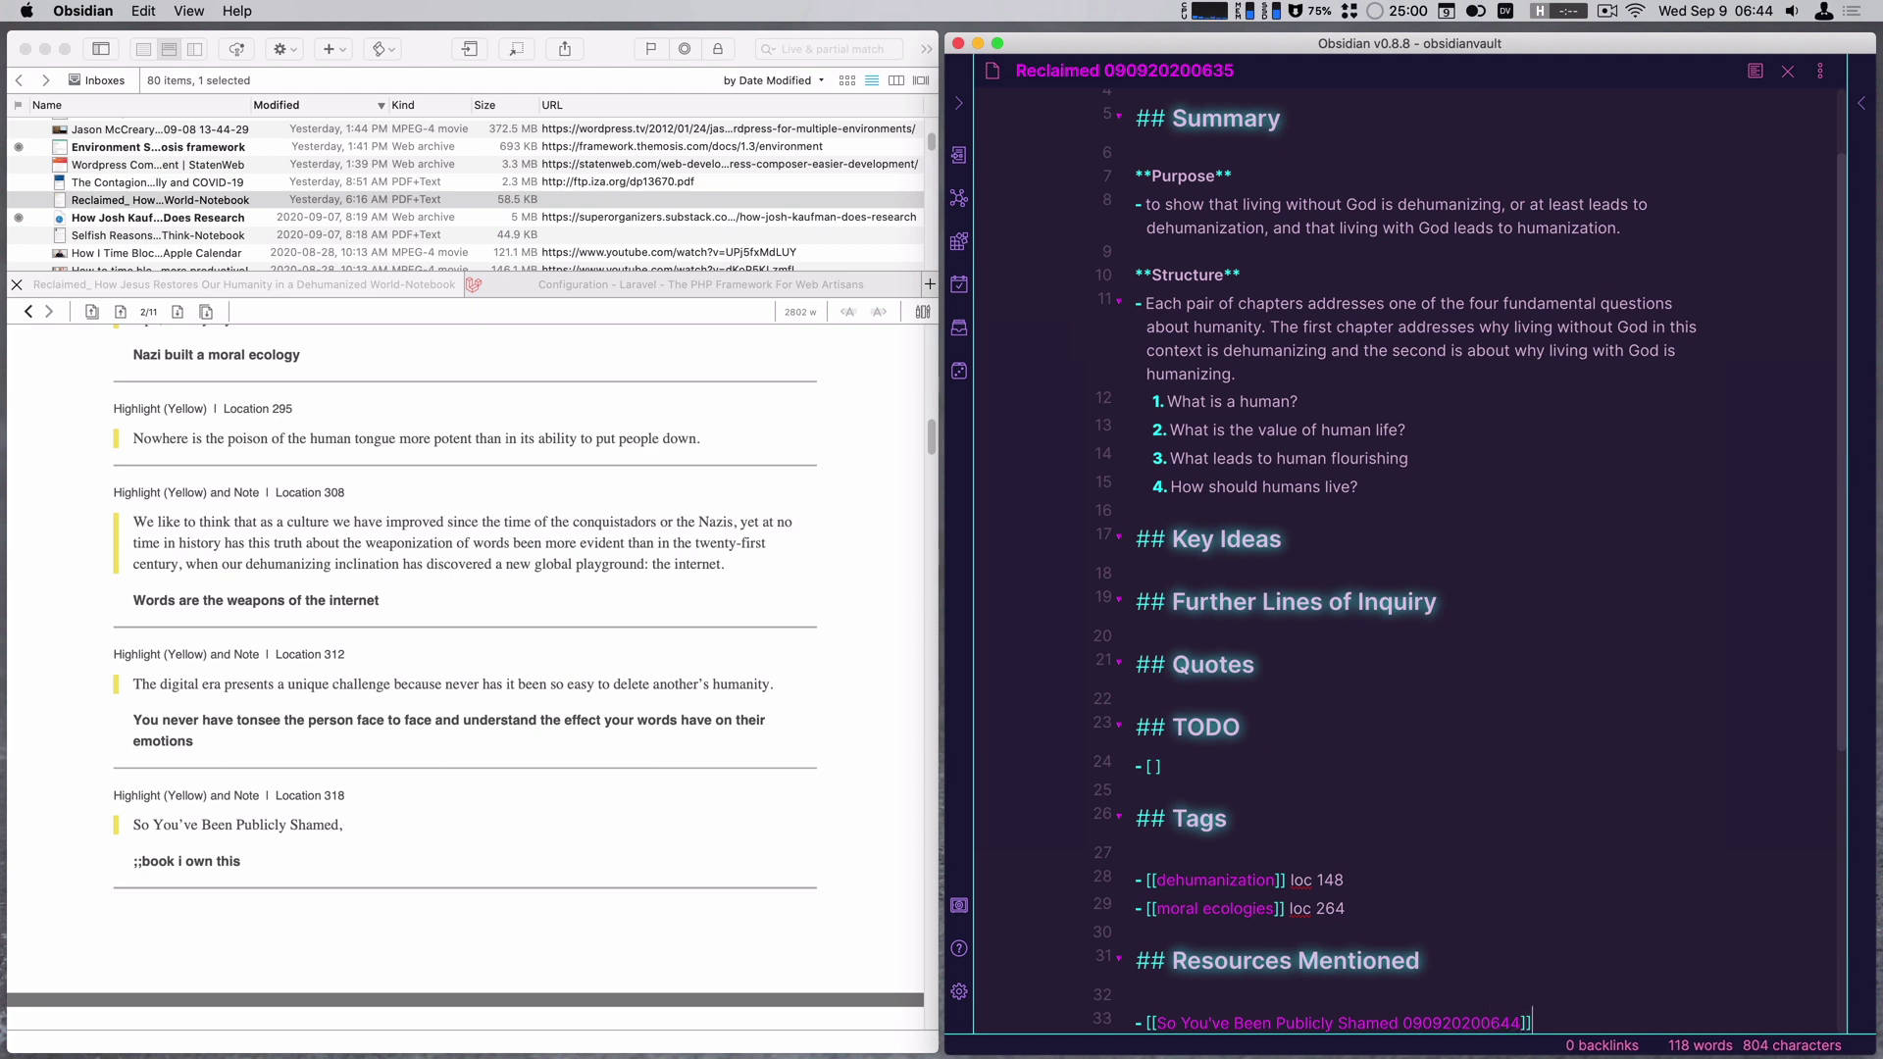
pyautogui.write(' loc 318')
# Open the So You've Been Publicly Shamed note and insert the book template snippet.
pyautogui.keyDown('super'); pyautogui.click(1380, 1023); pyautogui.keyUp('super')
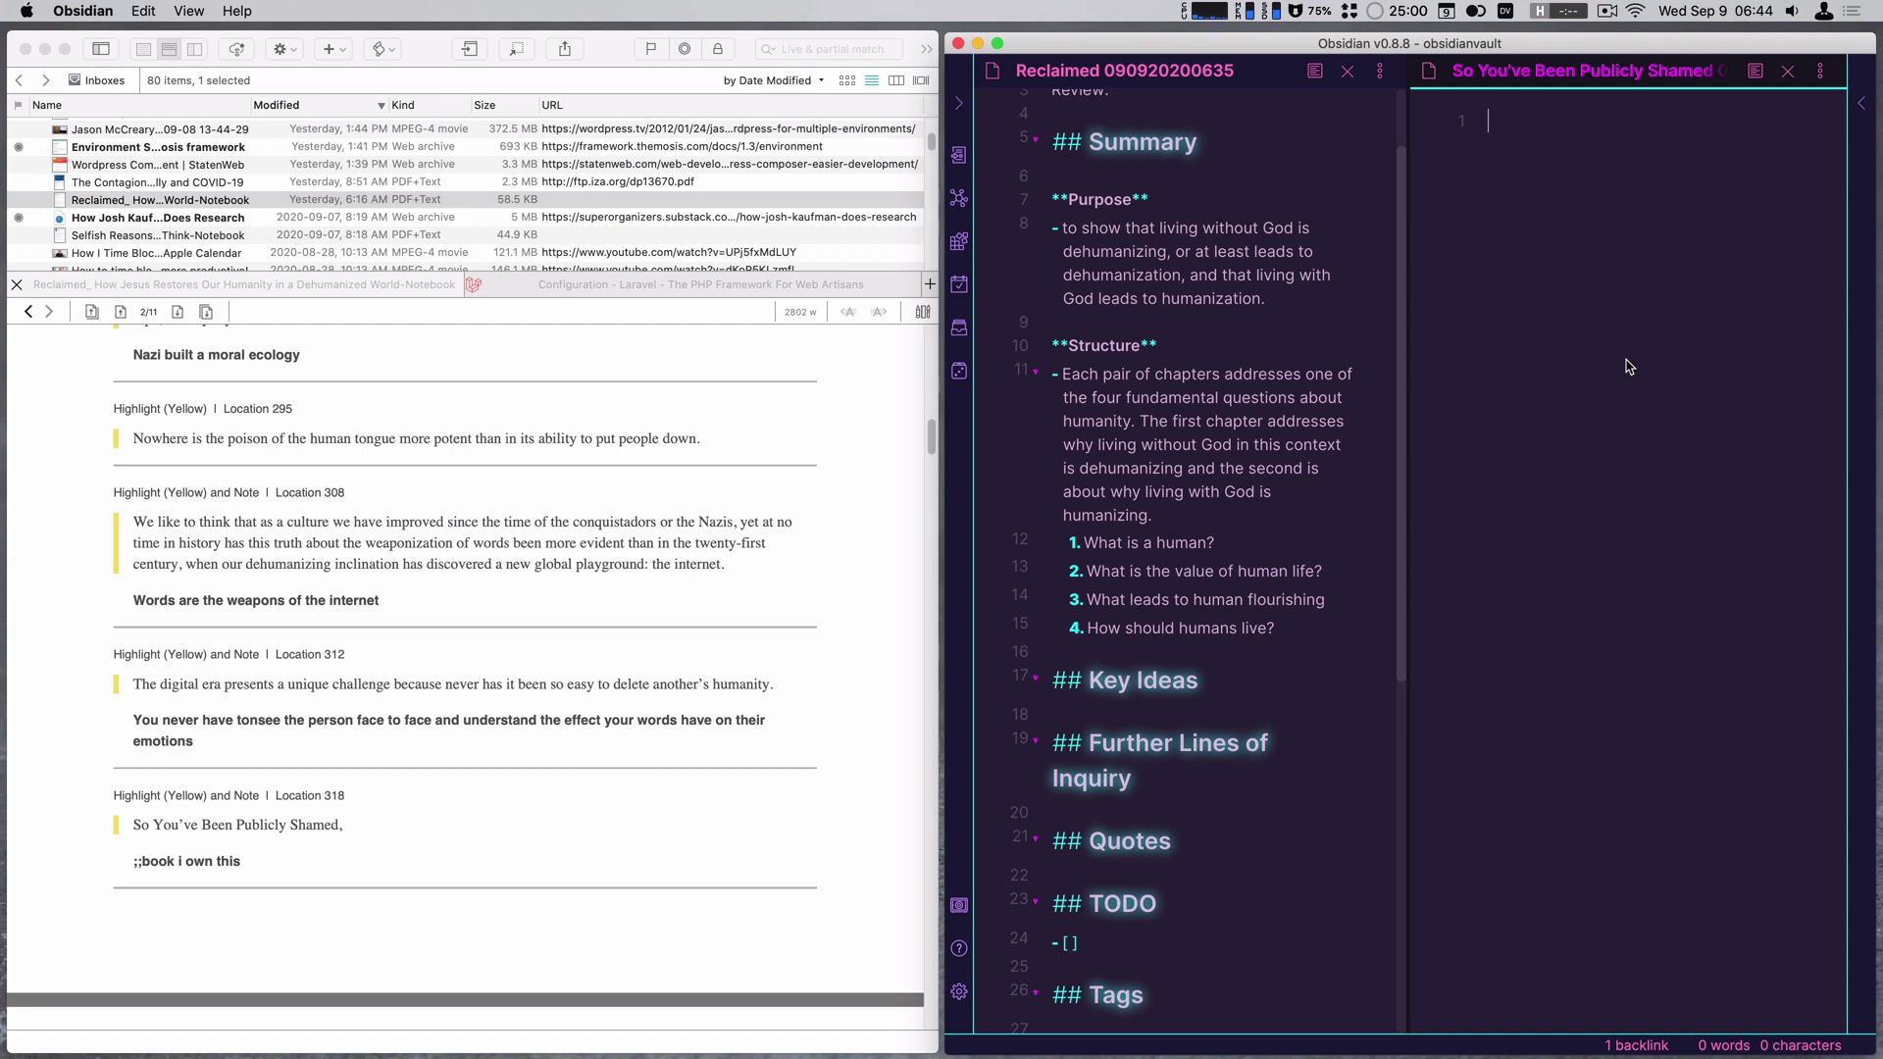
pyautogui.press('alt+super+c')
pyautogui.press('Down')
pyautogui.press('Down')
pyautogui.press('Up')
pyautogui.press('Escape')
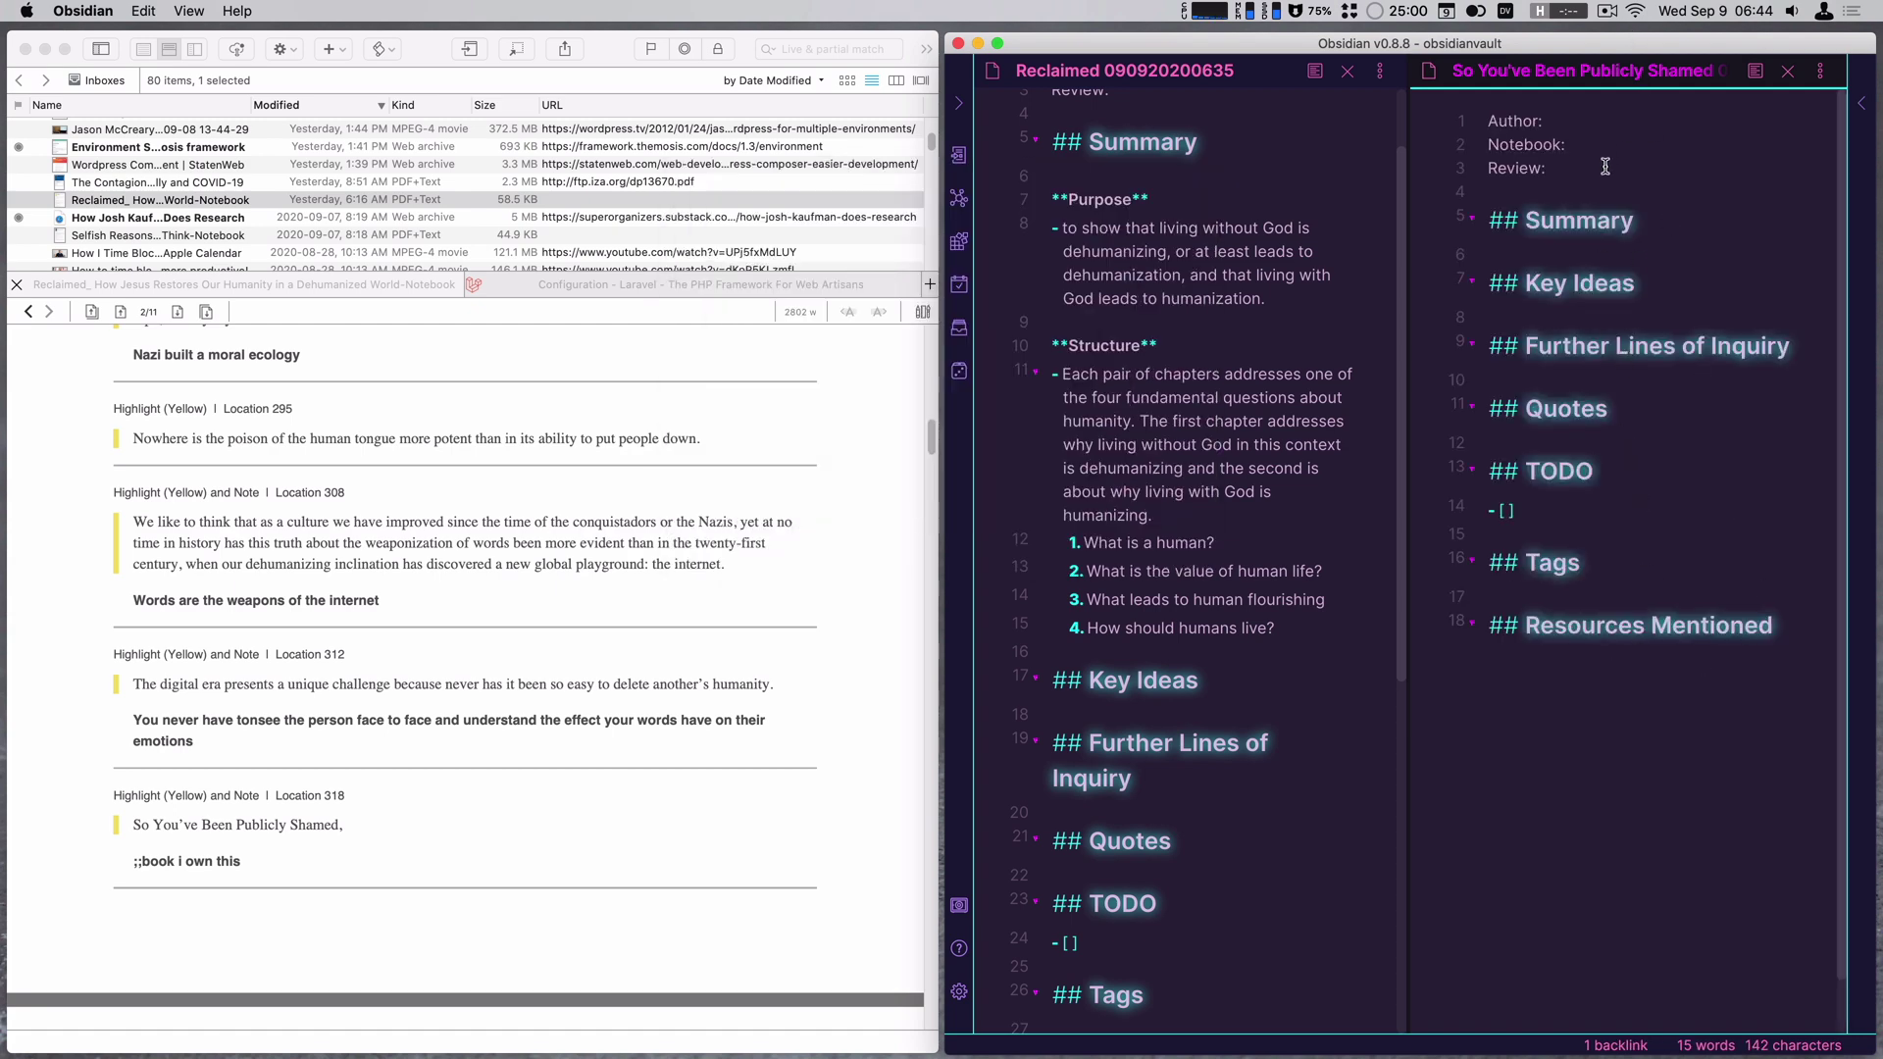
# Add blank lines after Review: and type '**I OWN THIS'.
pyautogui.click(1594, 183)
pyautogui.press('Return')
pyautogui.press('Return')
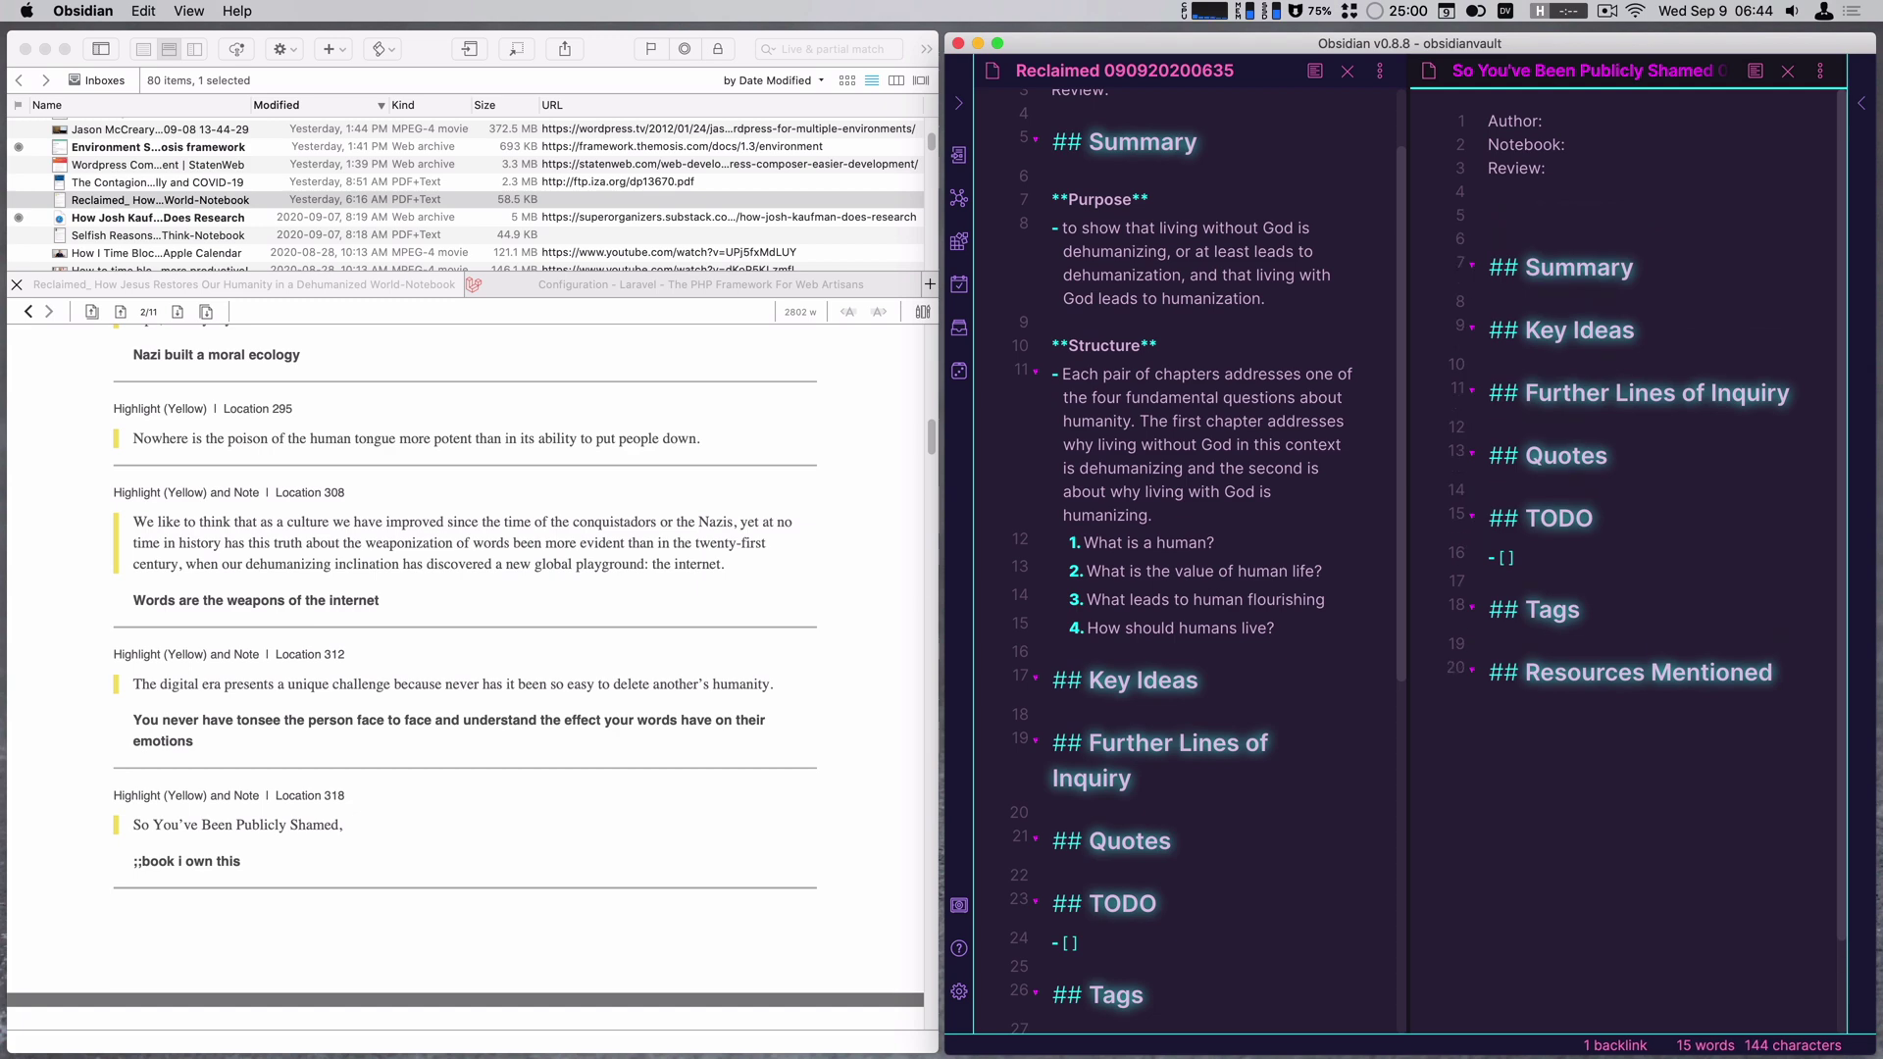
pyautogui.write('**I OWN THI')
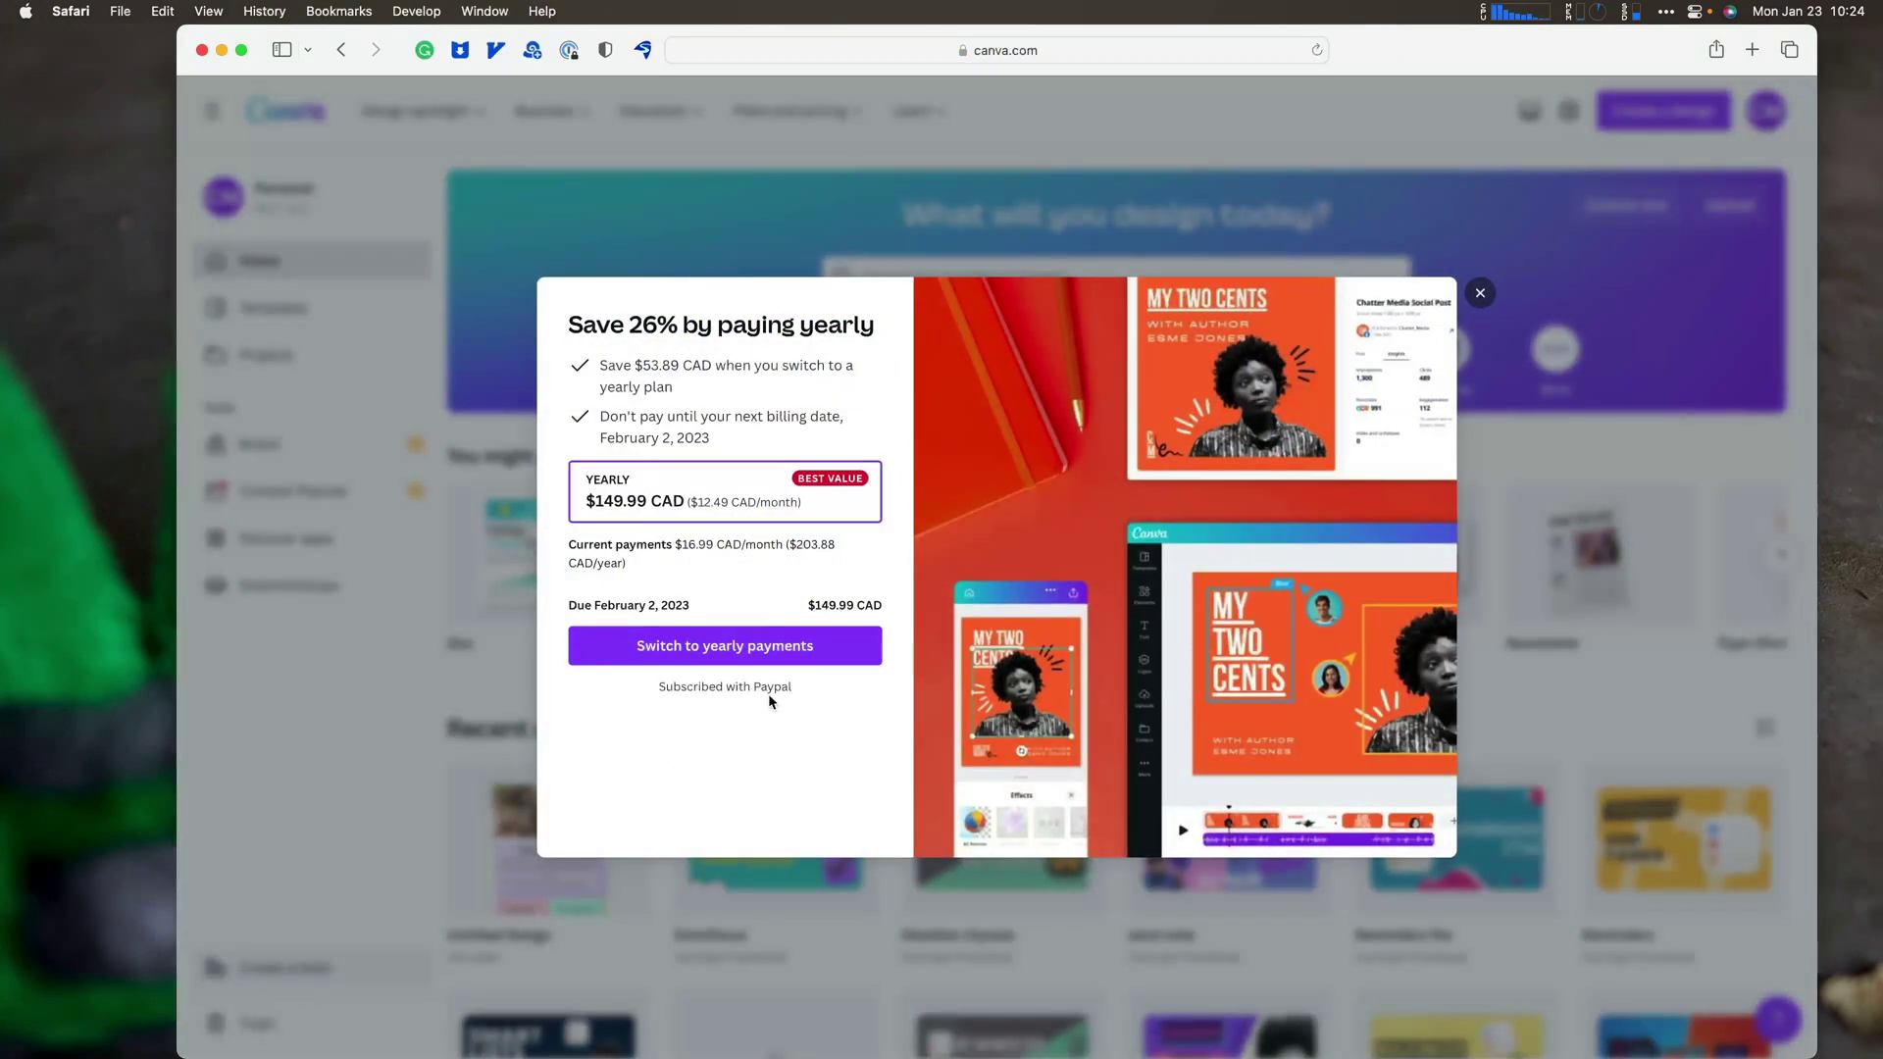
# Dismiss Canva's 'Save 26% by paying yearly' offer.
pyautogui.click(1481, 297)
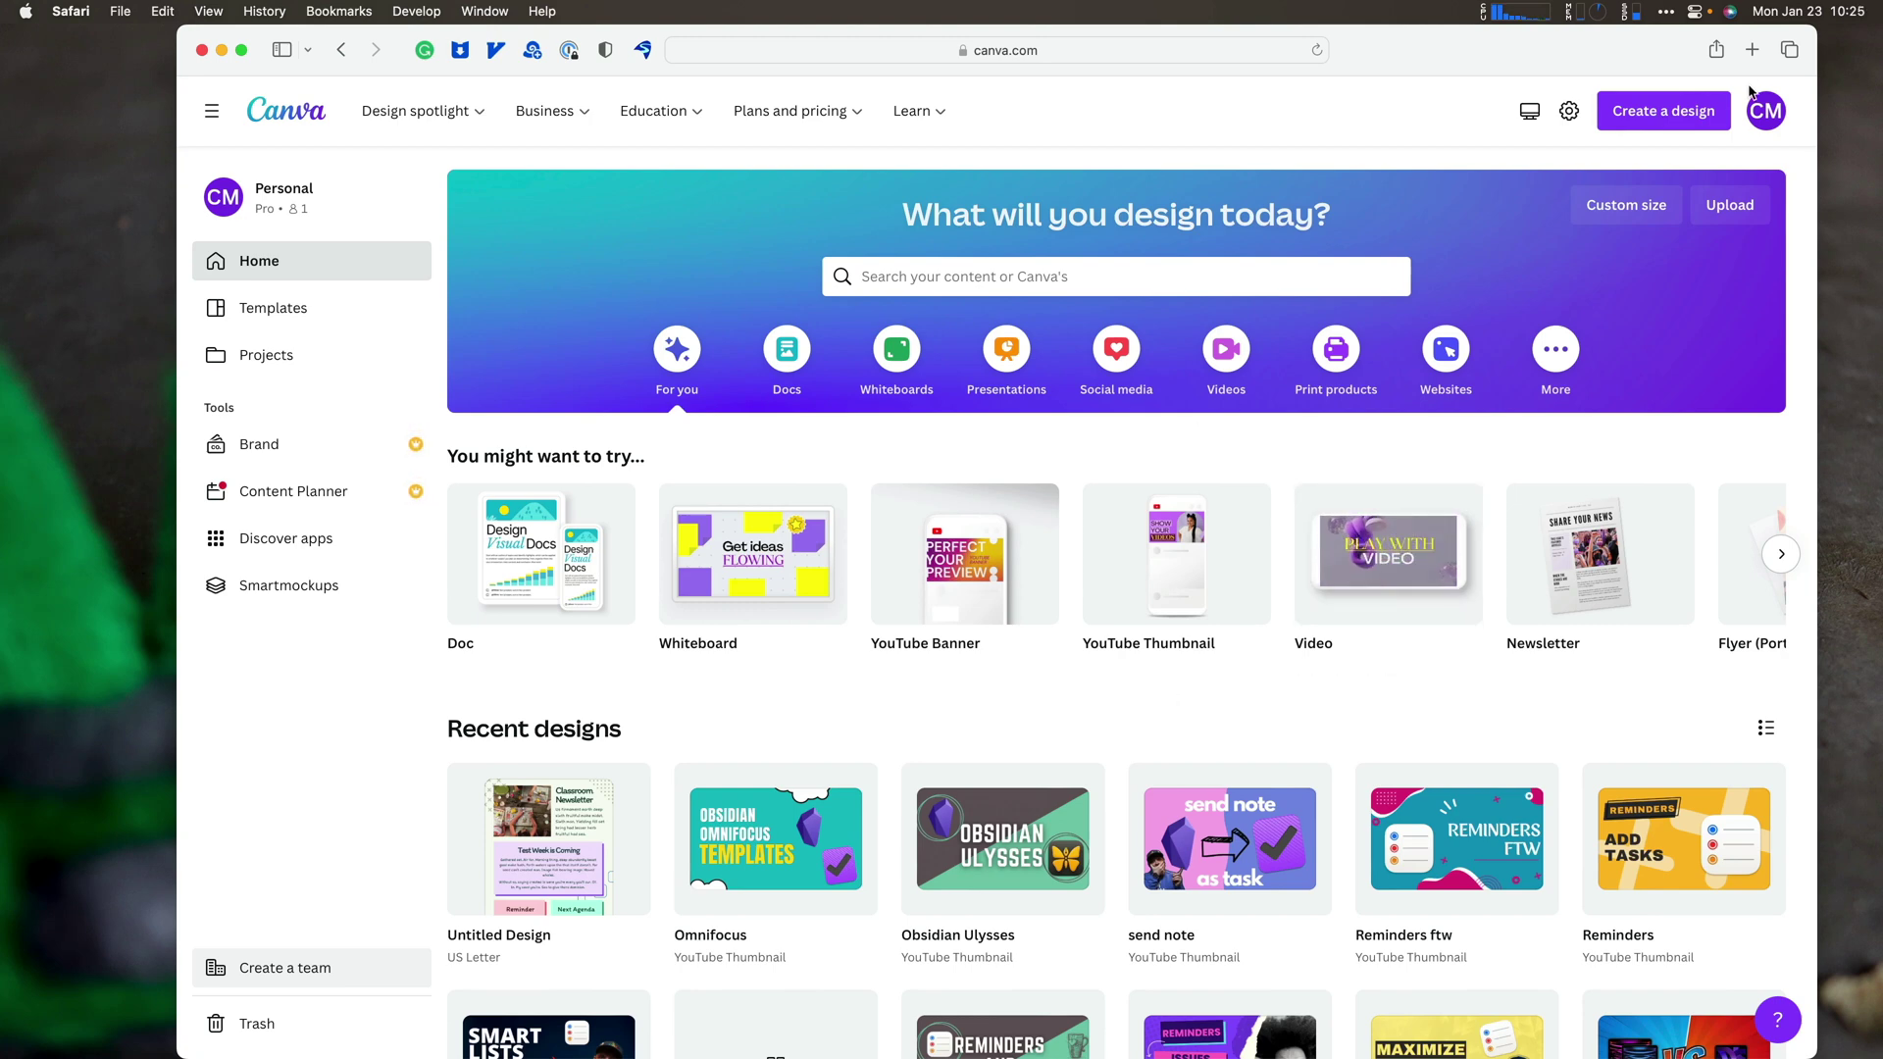
# Create a YouTube Thumbnail design with the 'THIS VIDEO GOT 1 M VIEWS' template, then hide Safari.
pyautogui.click(1663, 111)
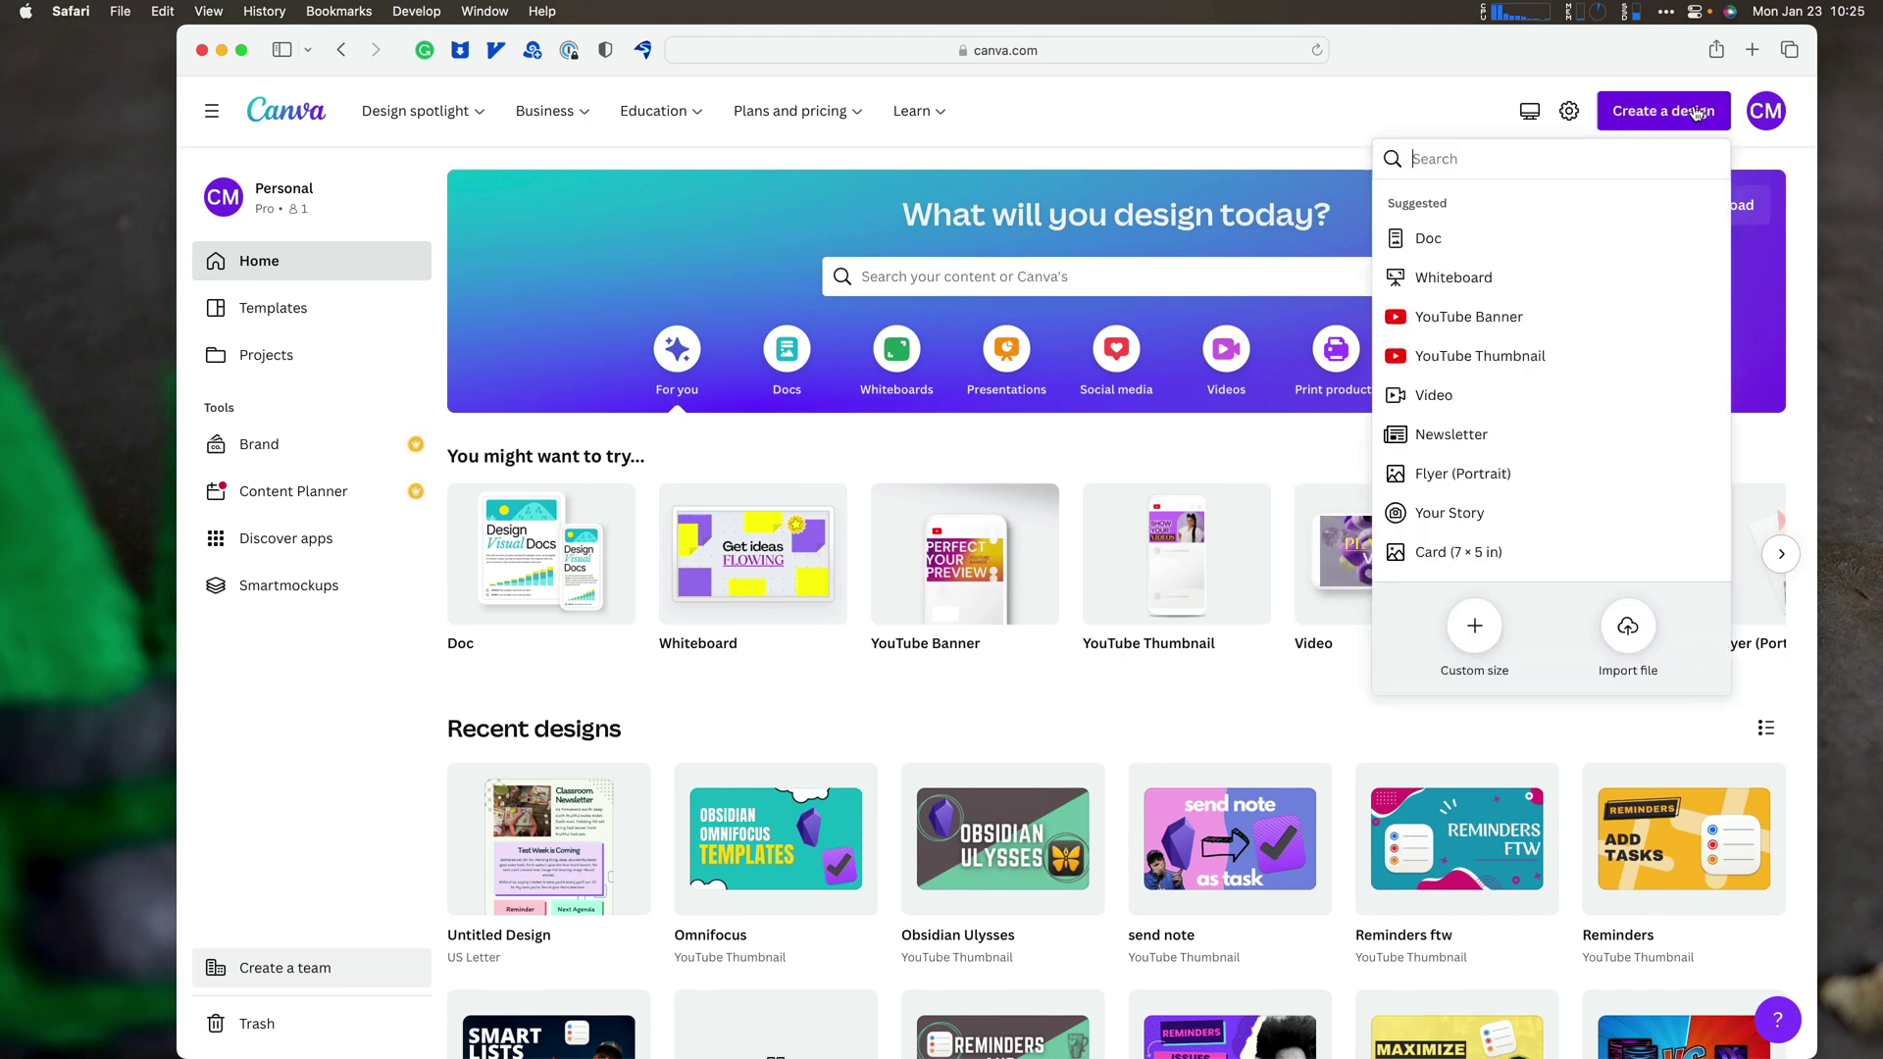
pyautogui.click(1439, 355)
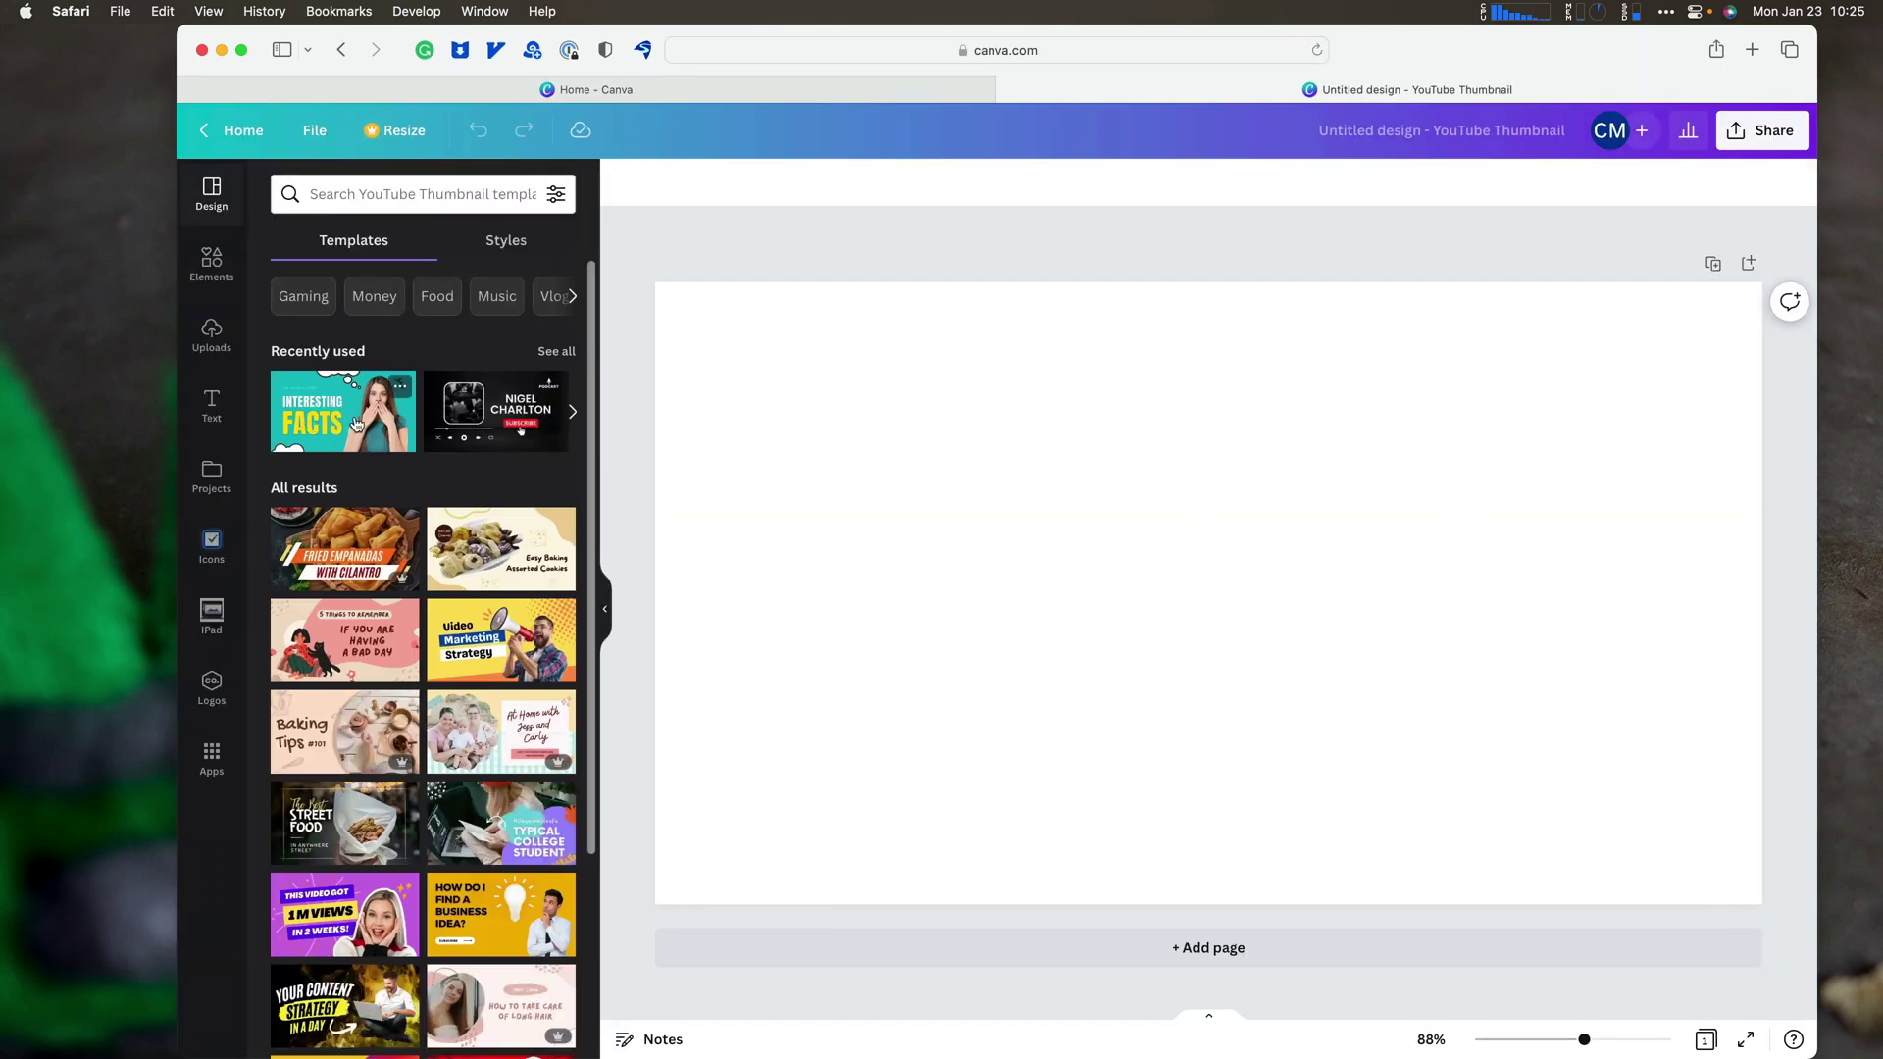
pyautogui.click(573, 411)
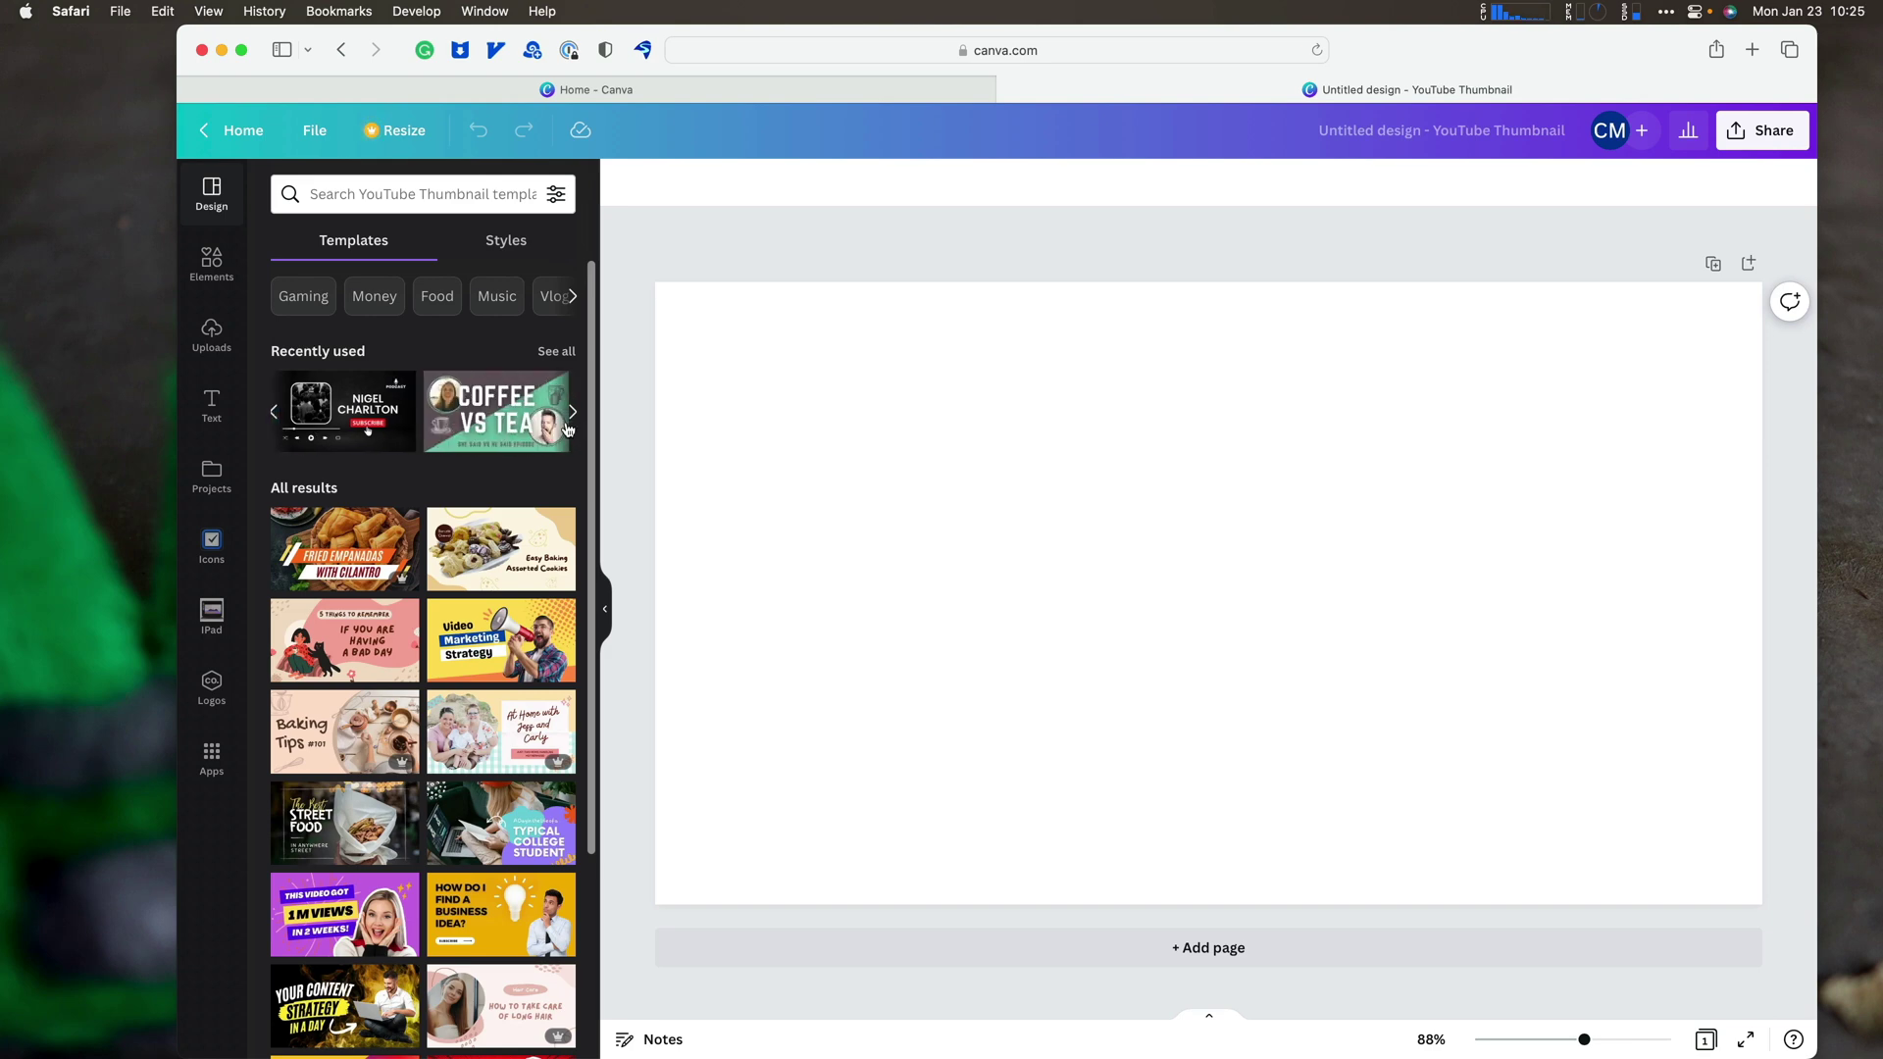
pyautogui.scroll(-5, 429, 633)
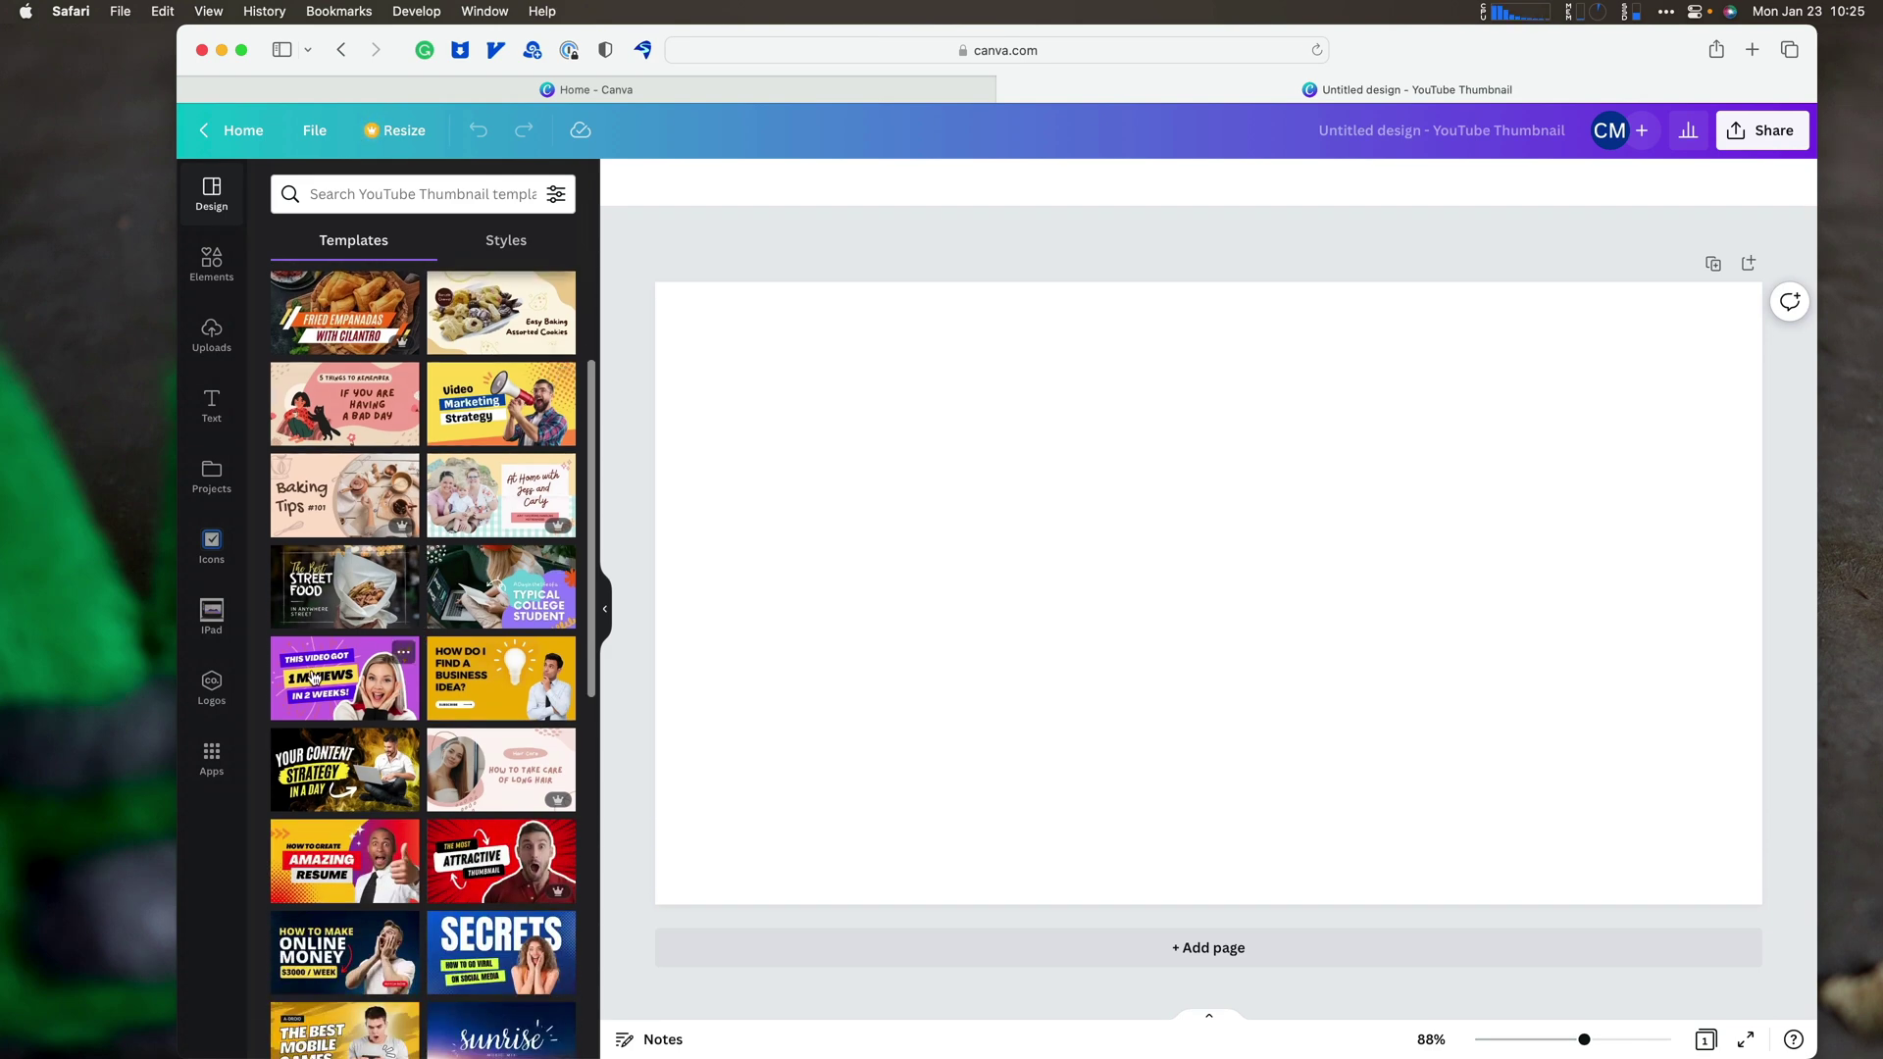
pyautogui.click(313, 678)
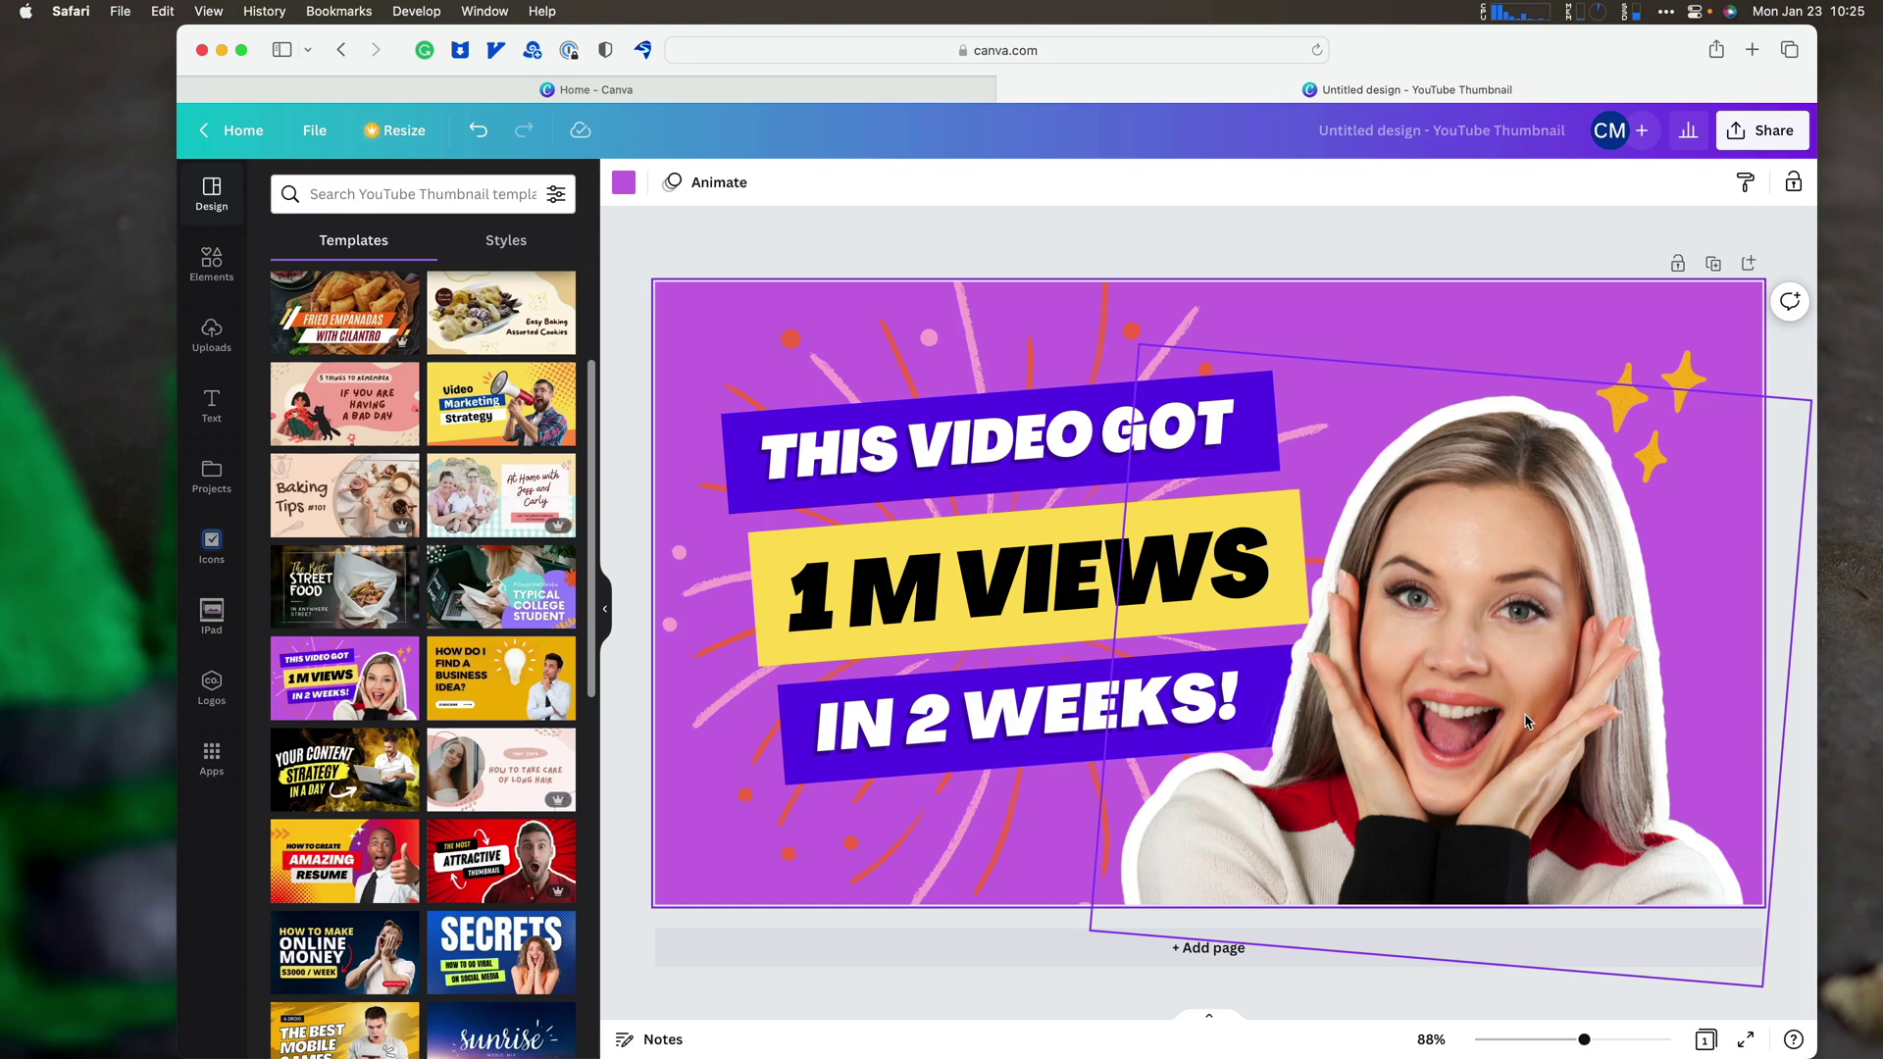
pyautogui.press('super+m')
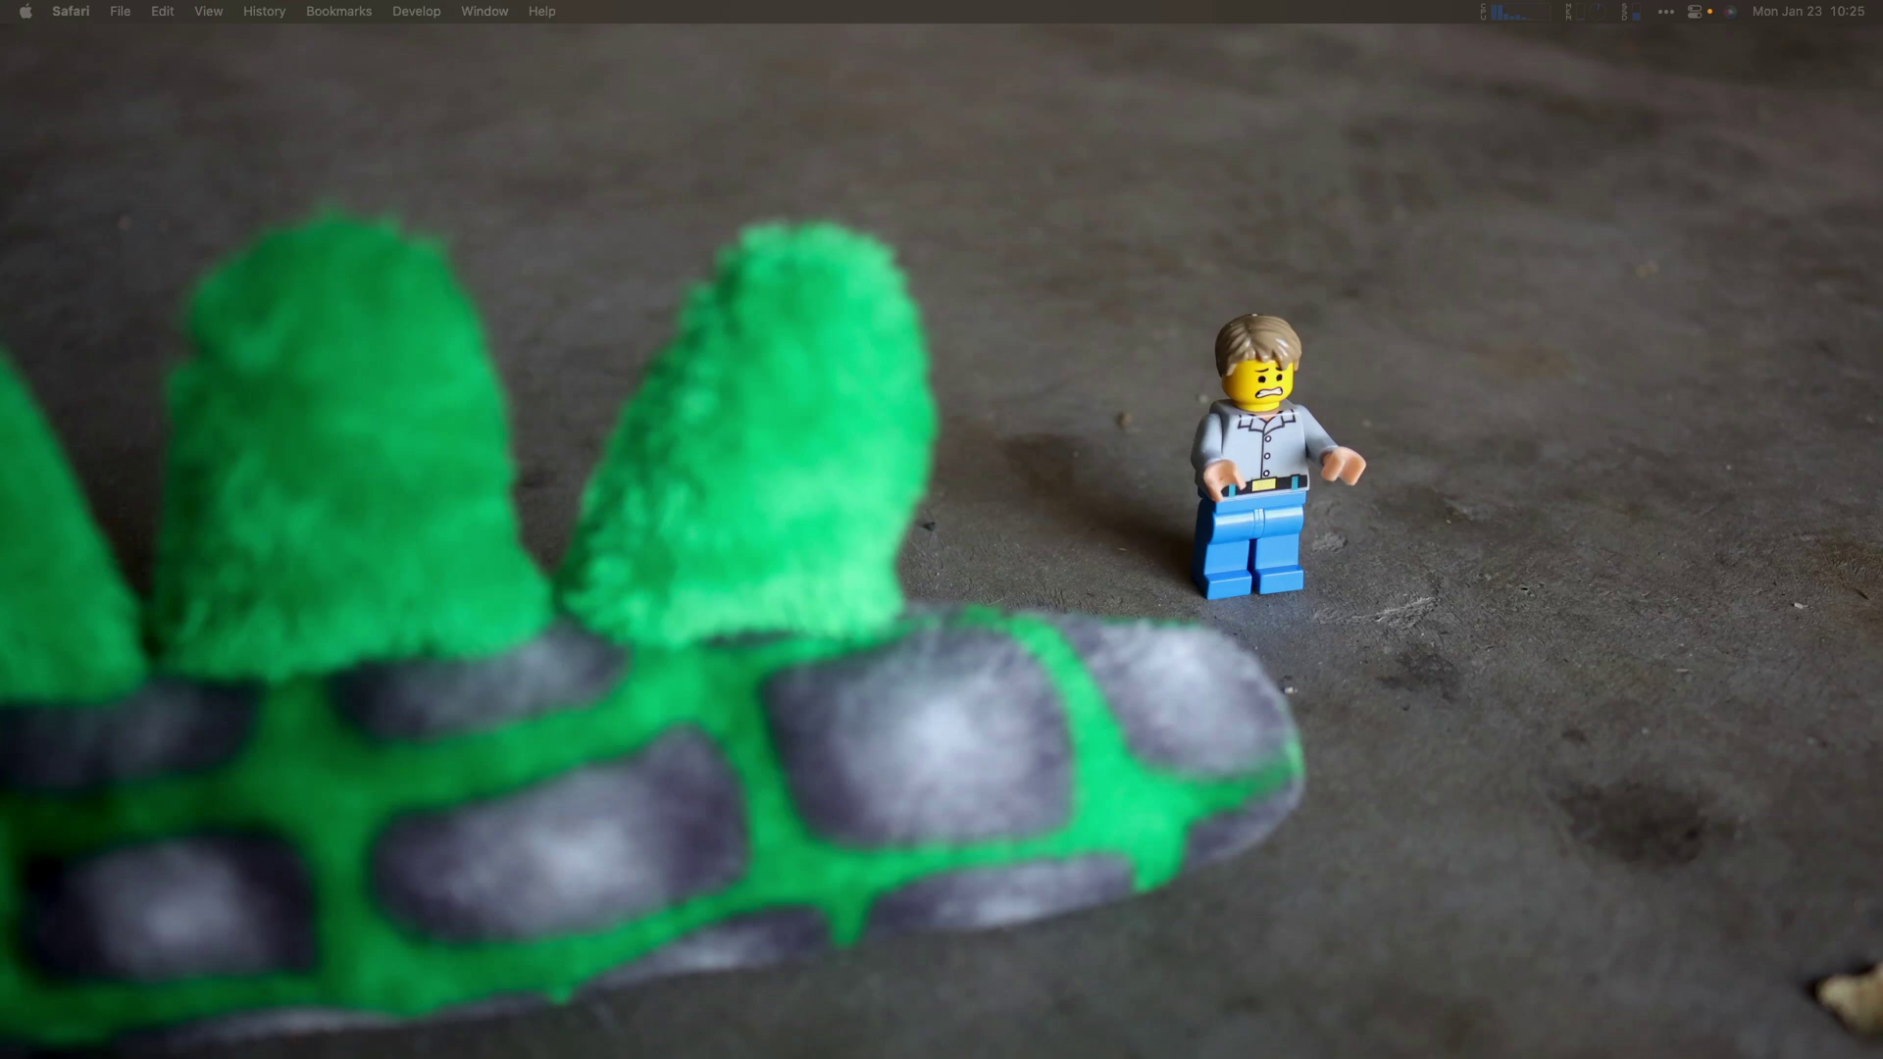
# Switch to Finder using the Cmd+Tab app switcher.
pyautogui.press('super+Tab')
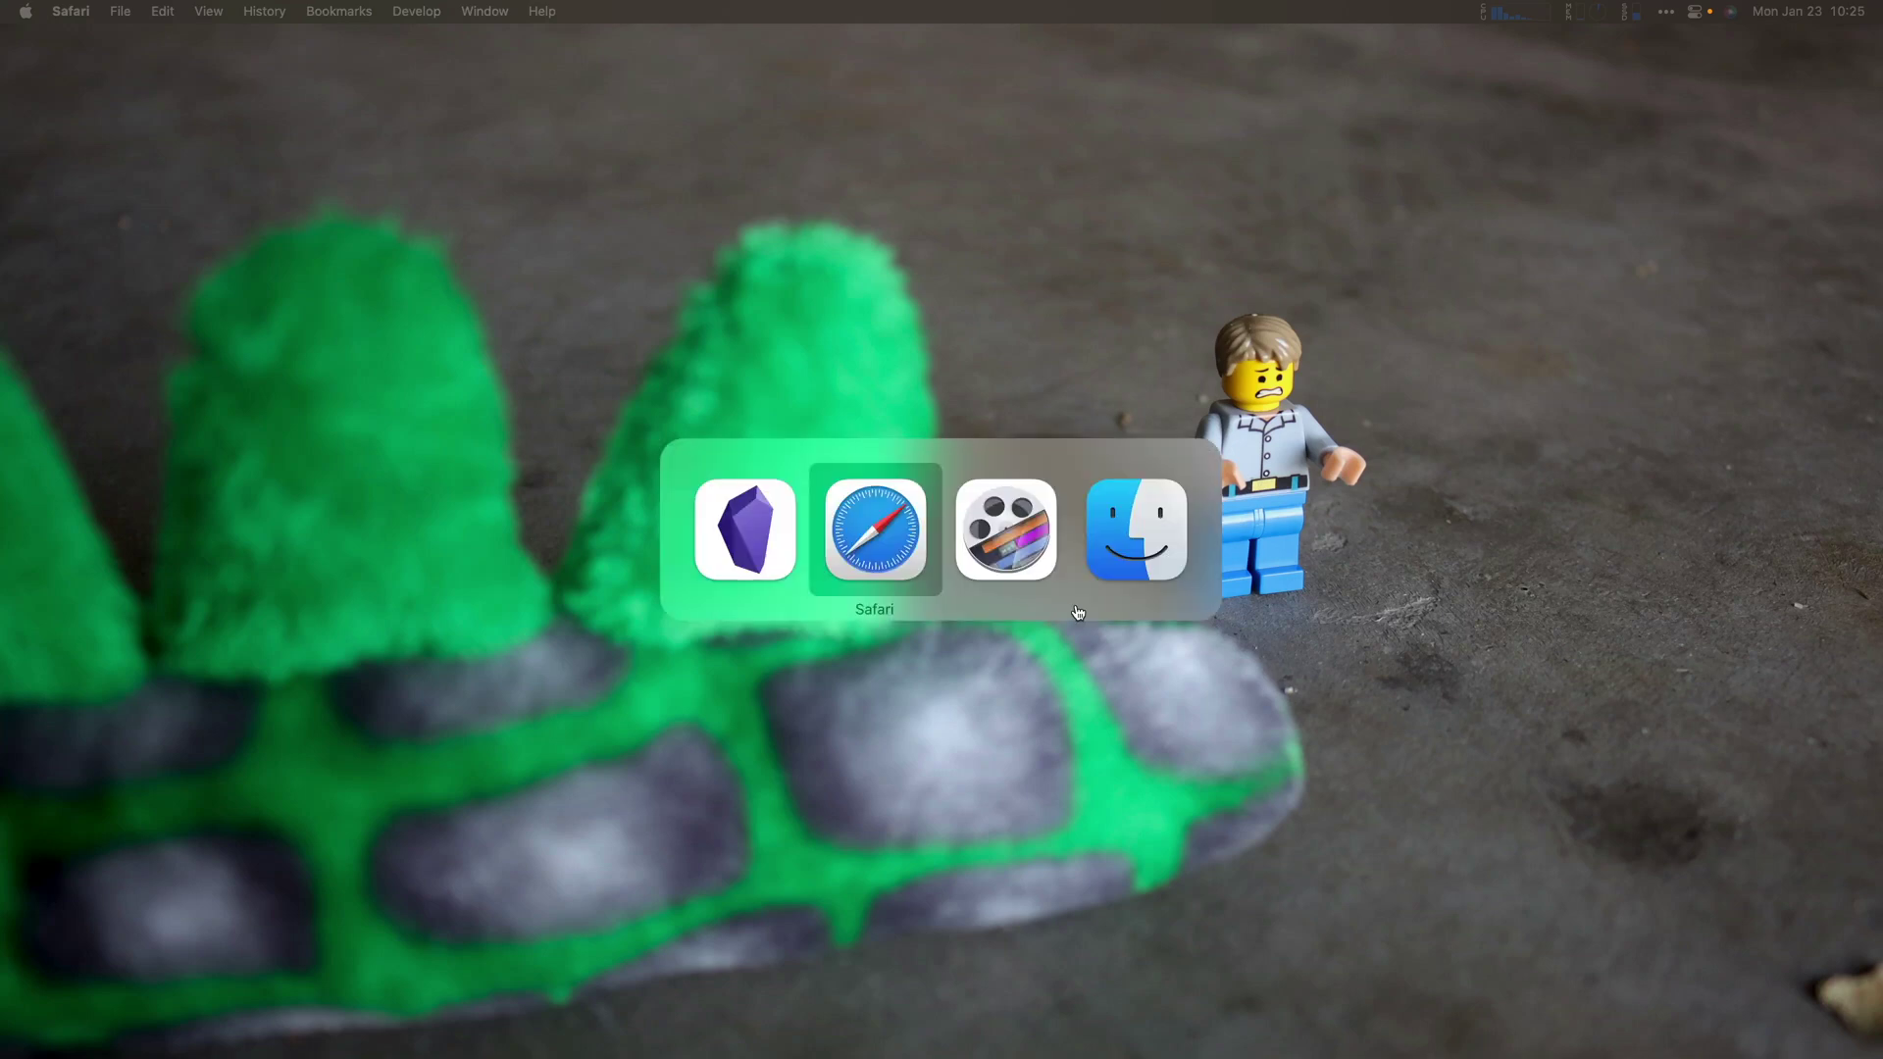
pyautogui.press('super+Tab')
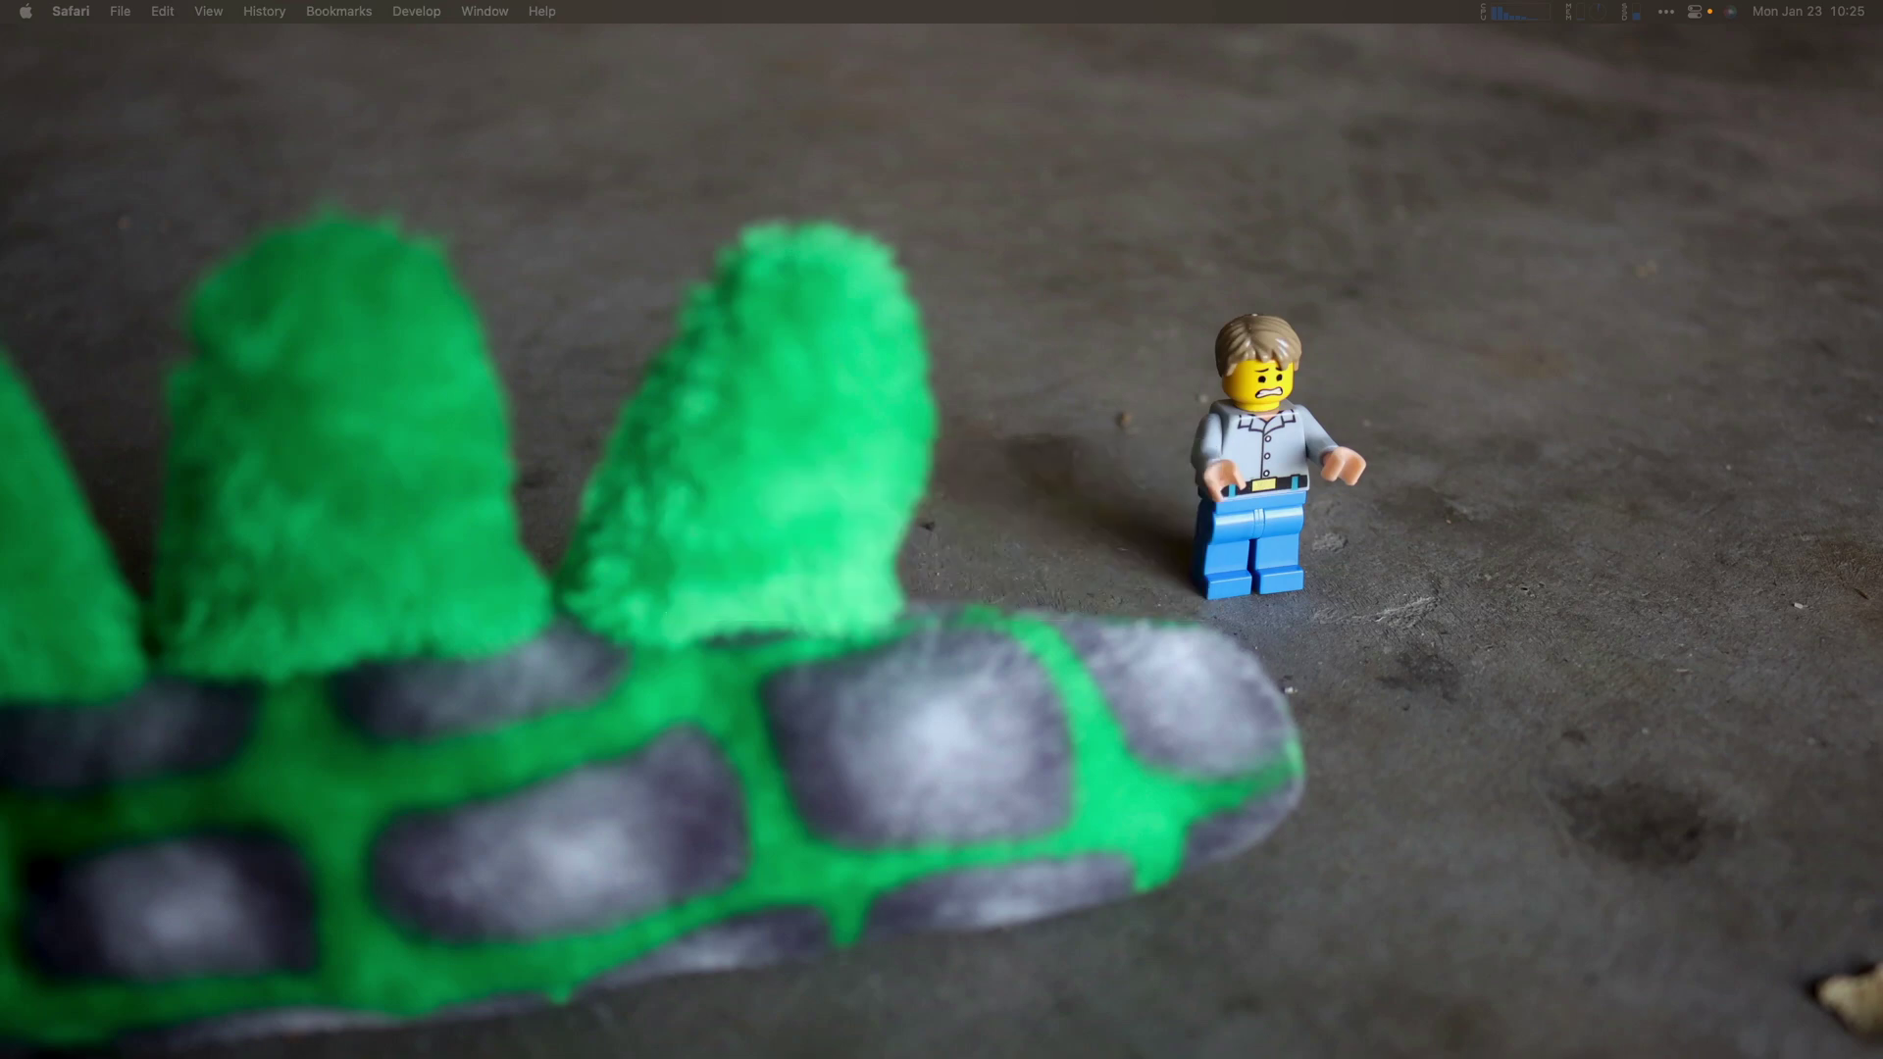
# Search Raycast for 'remind' and start the Create Reminder command.
pyautogui.hotkey('alt', 'space')
pyautogui.write('ray')
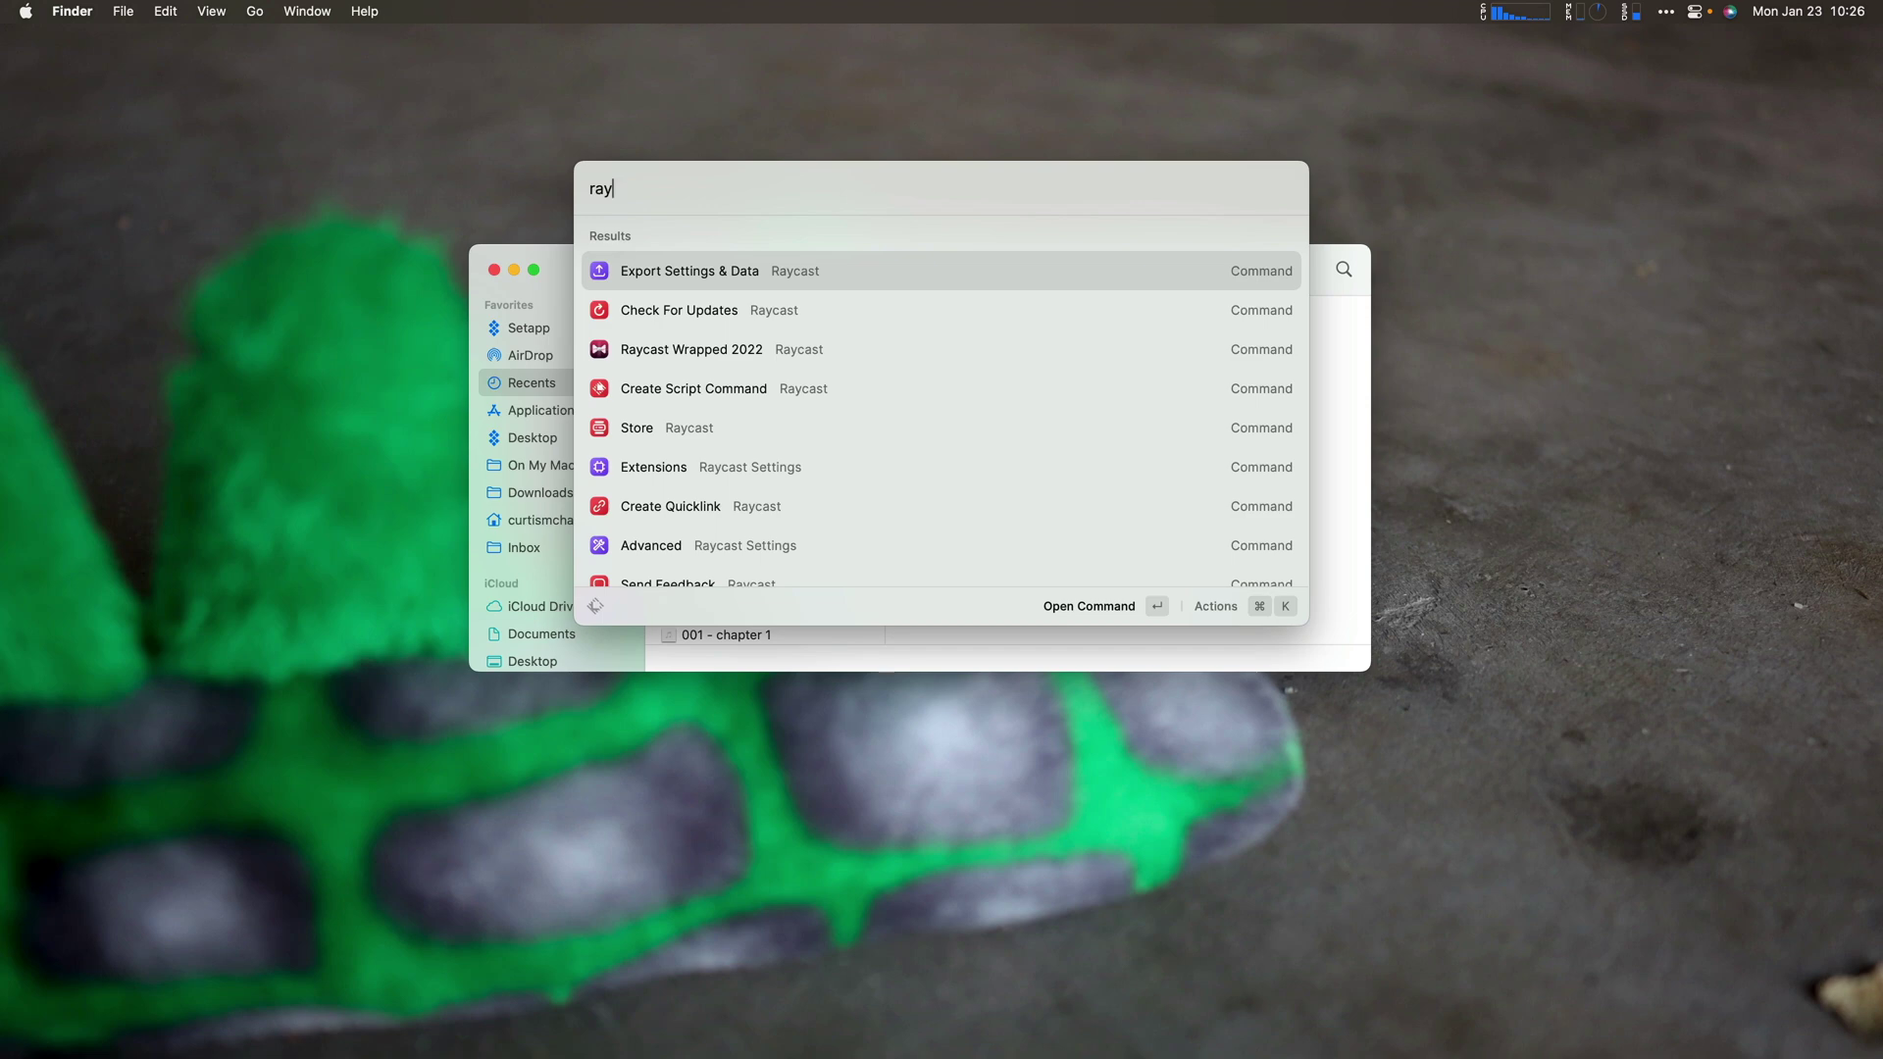
pyautogui.press('BackSpace')
pyautogui.press('BackSpace')
pyautogui.write('emin')
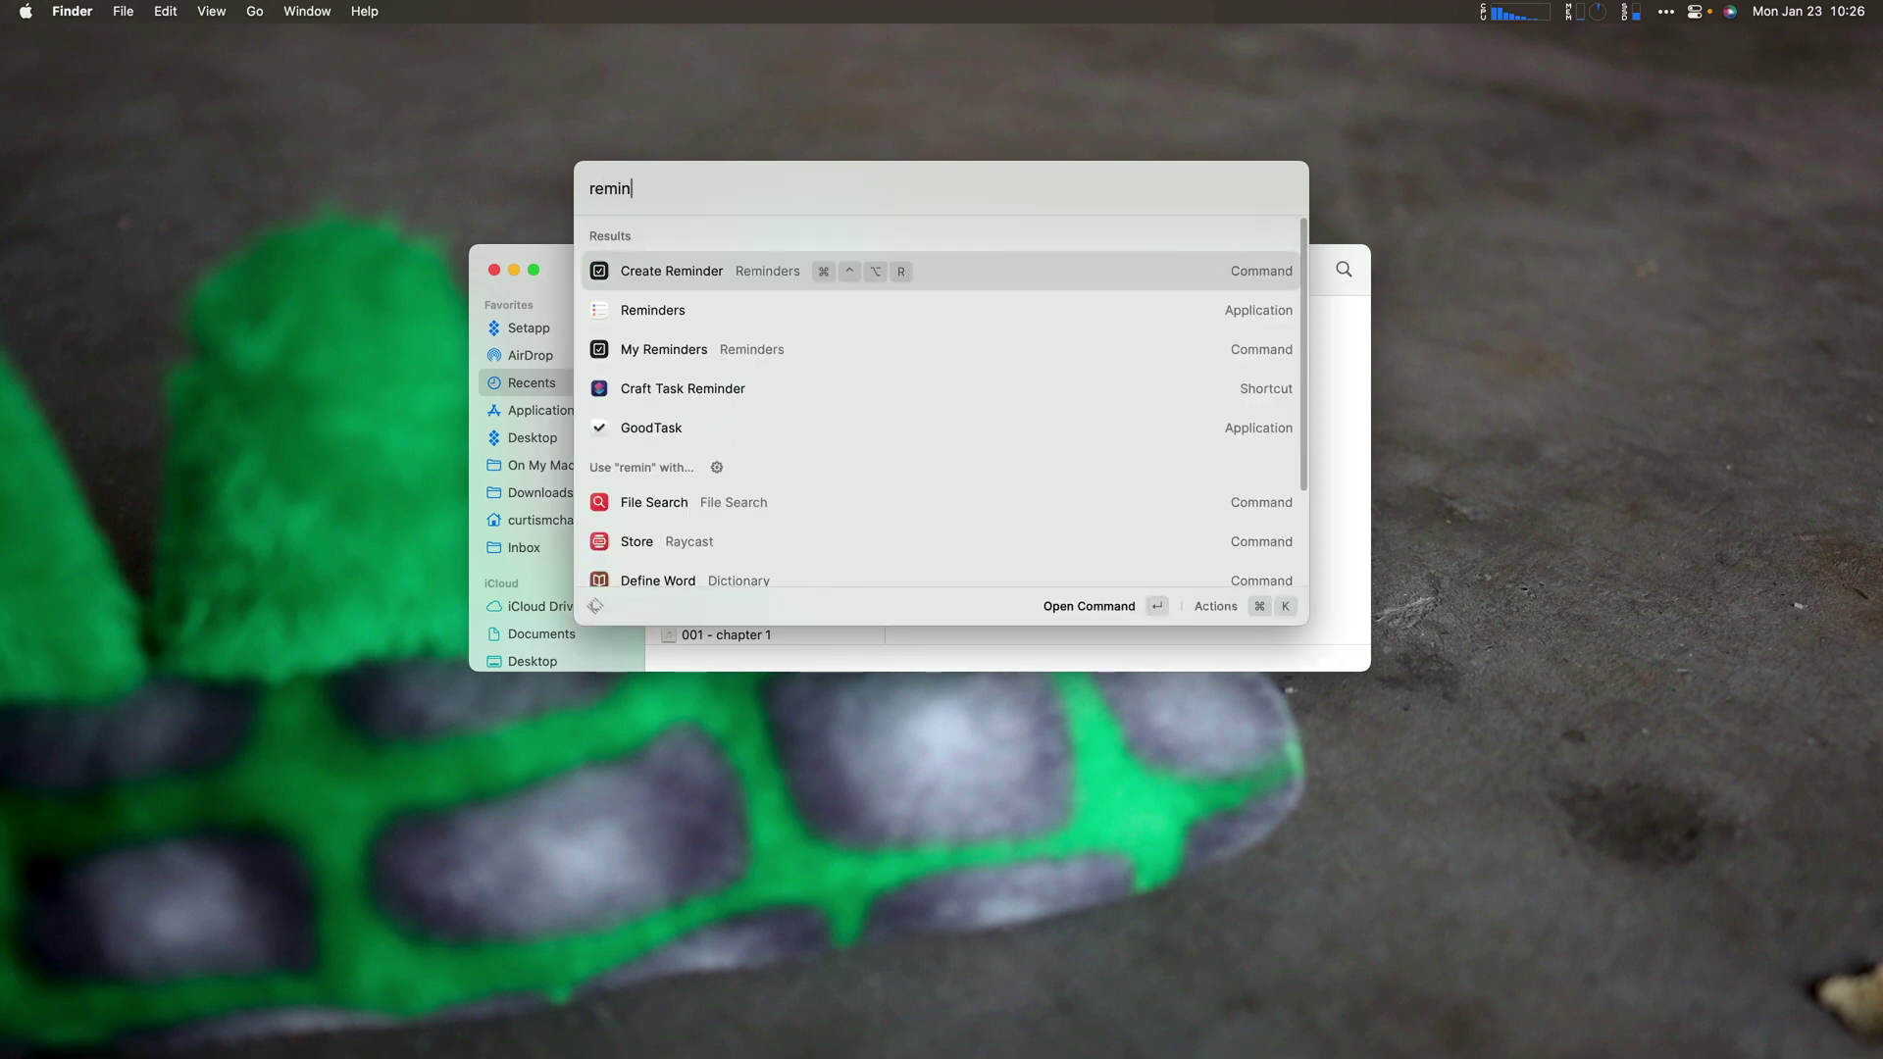
pyautogui.write('d')
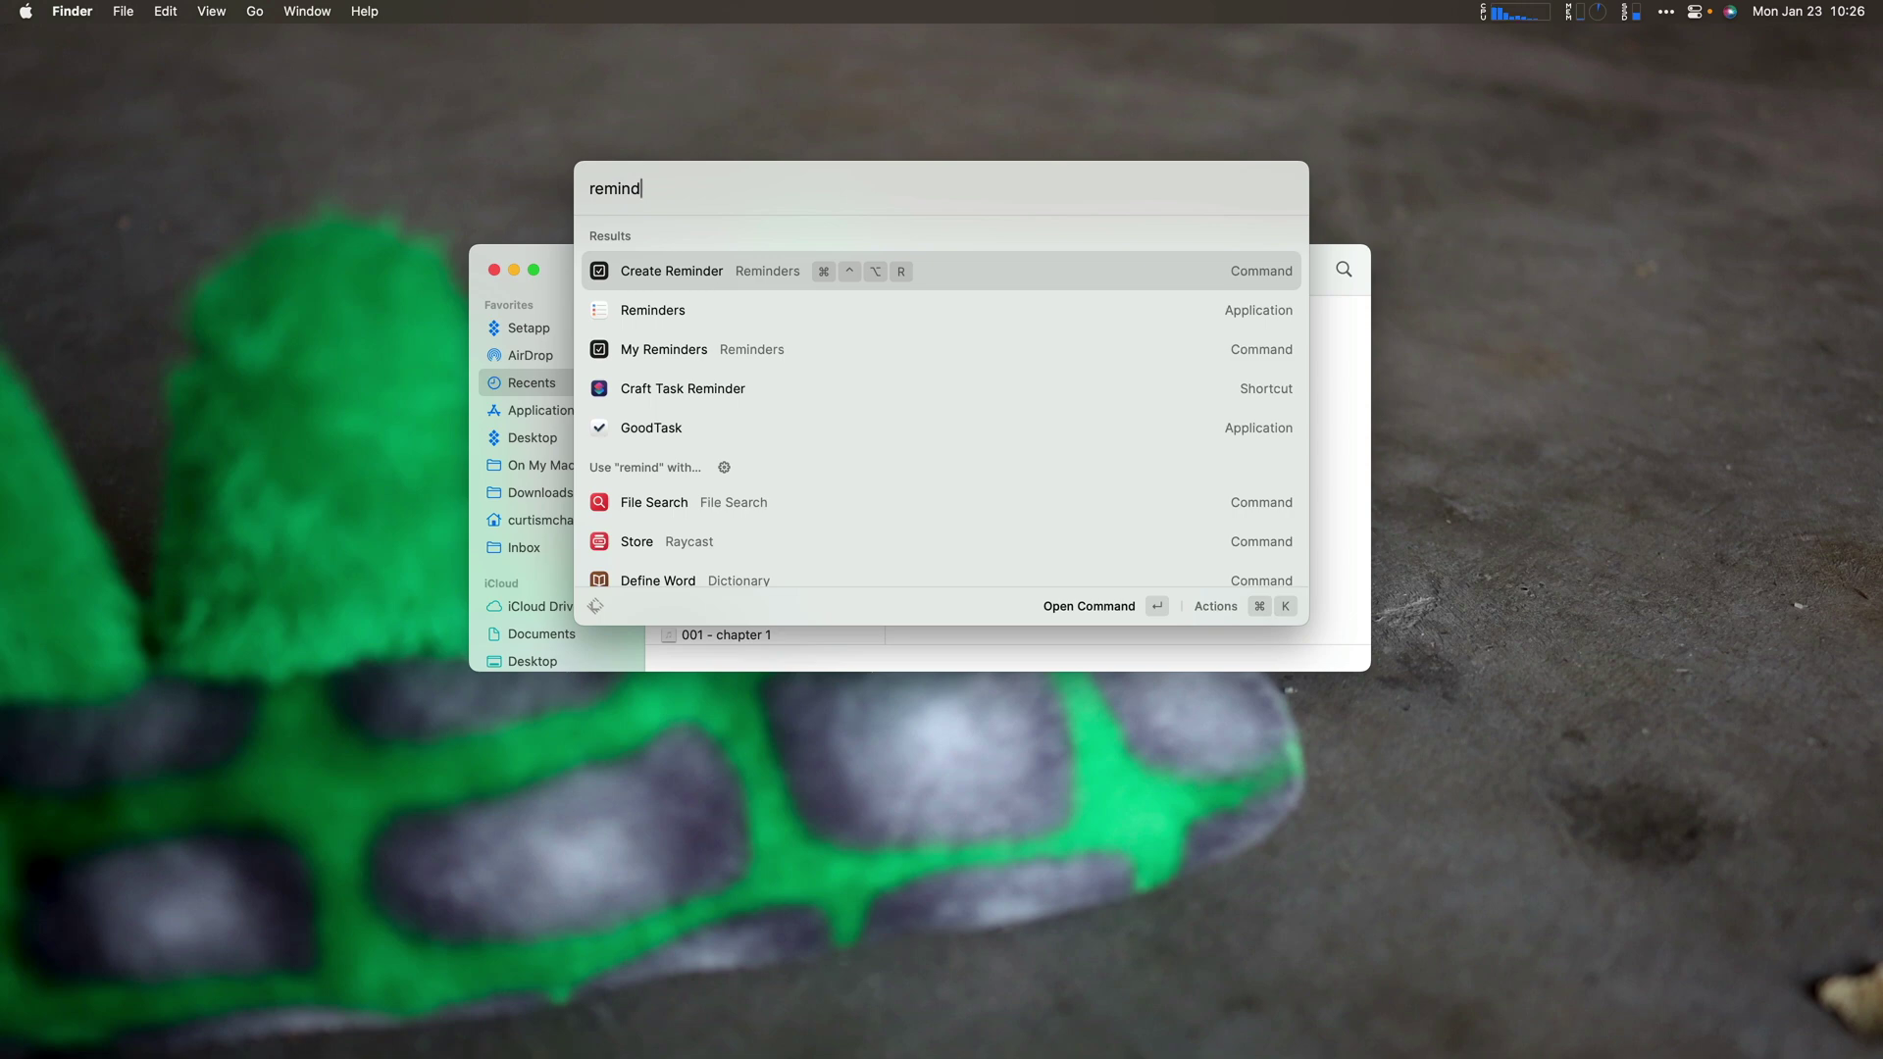
pyautogui.press('Return')
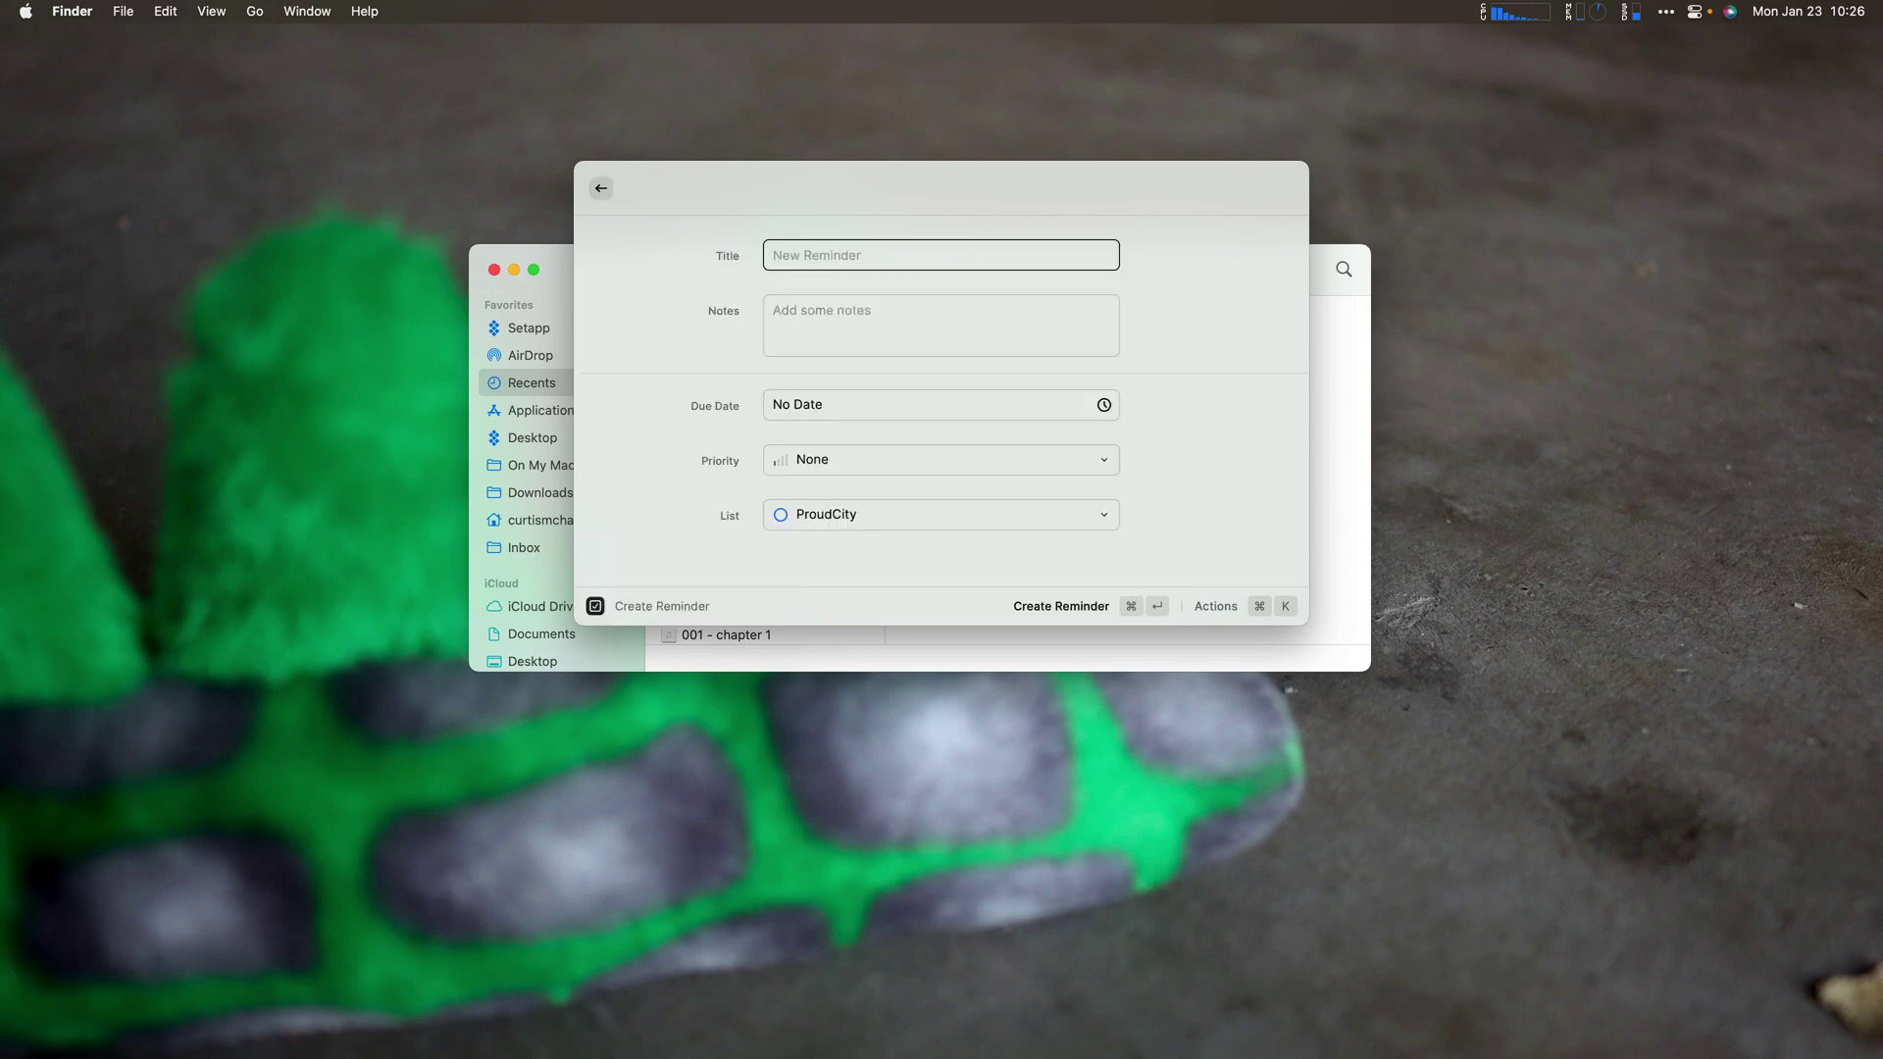
# Draft a reminder titled 'This is my reminder' with notes, filed in the Inbox list.
pyautogui.write('This is my reminder')
pyautogui.press('Tab')
pyautogui.write('notes')
pyautogui.press('Tab')
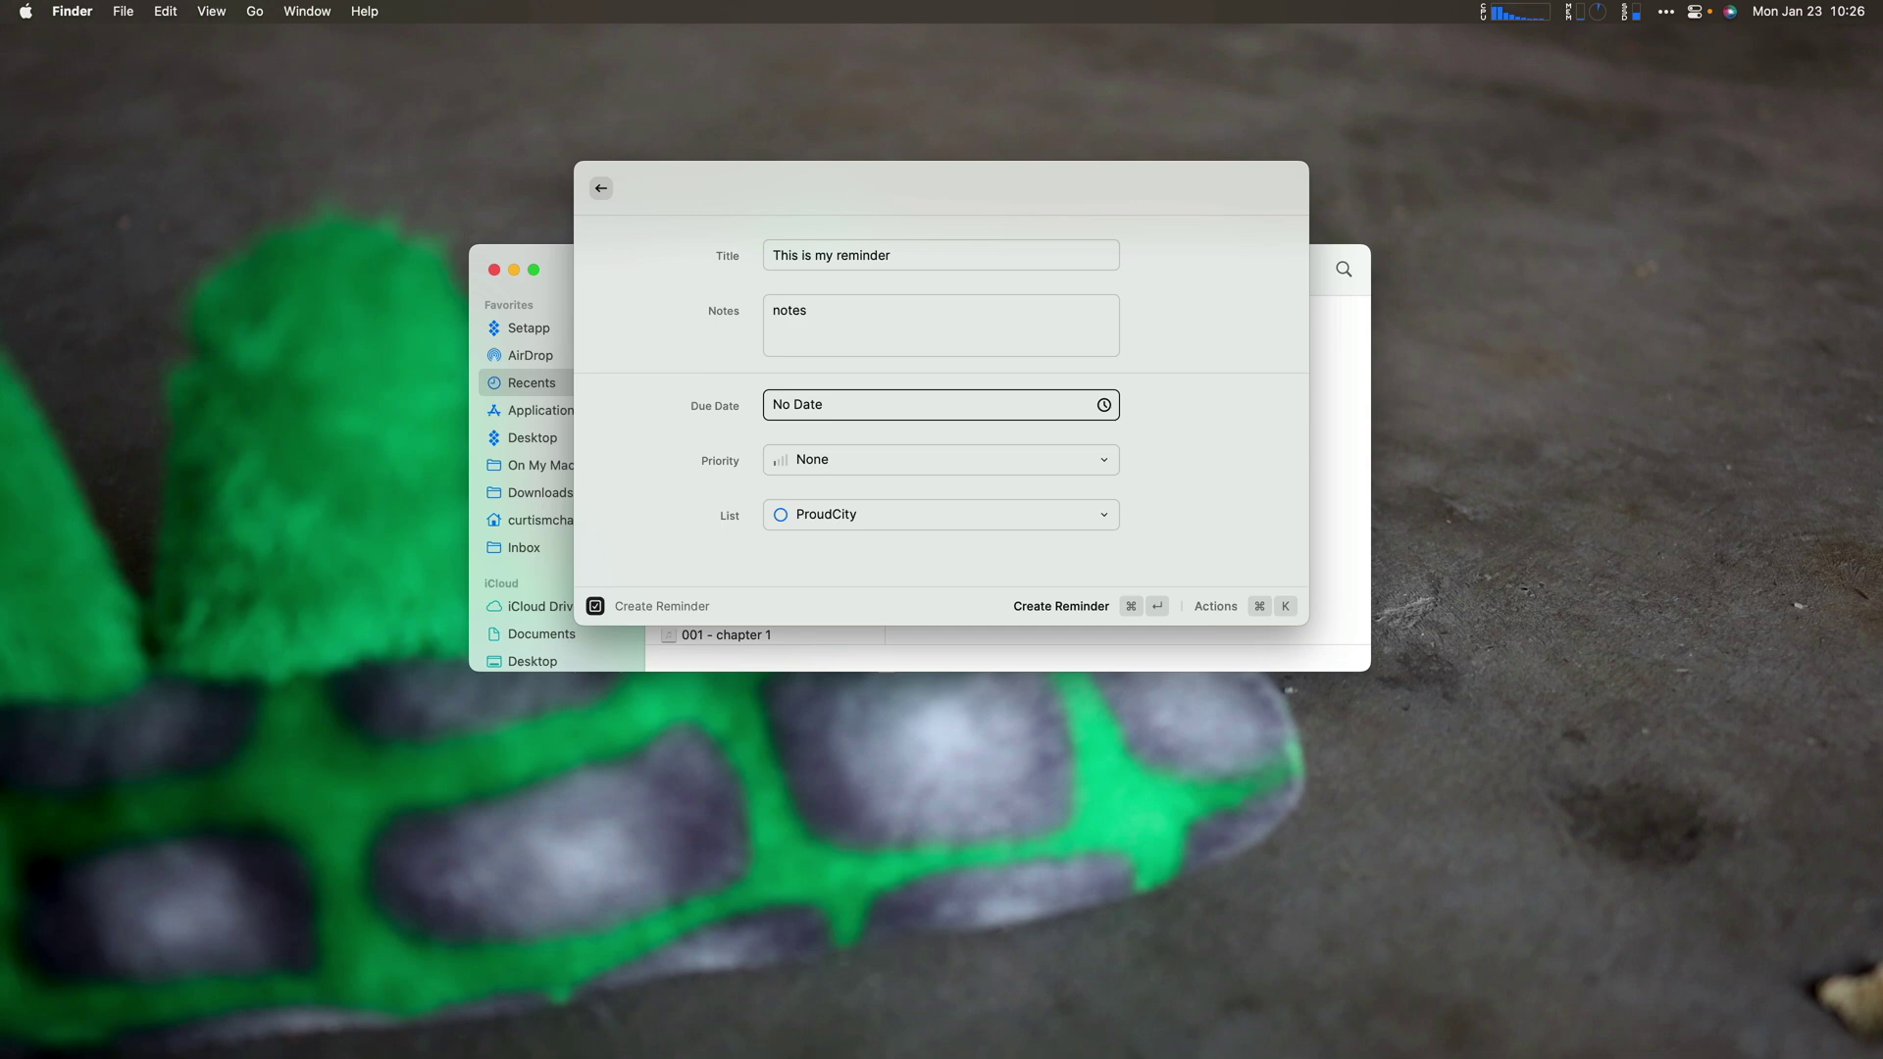
pyautogui.click(1015, 517)
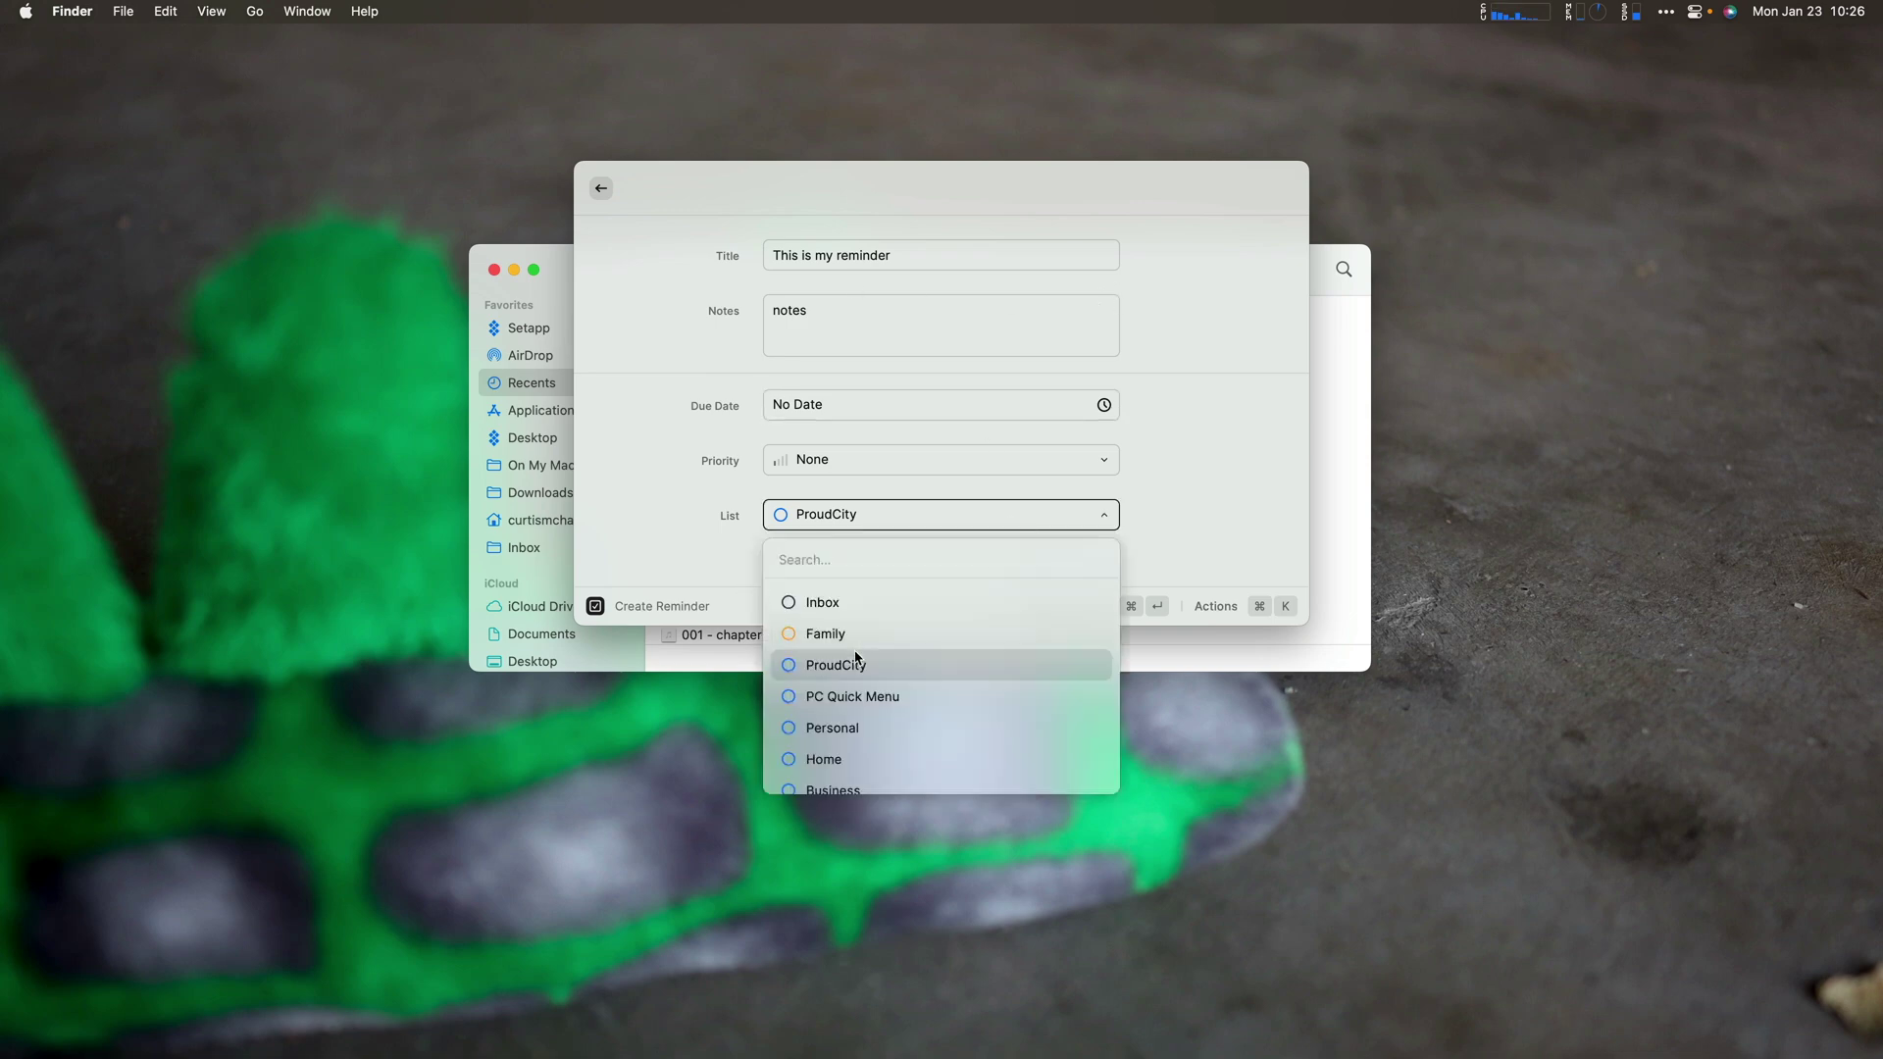
pyautogui.click(841, 598)
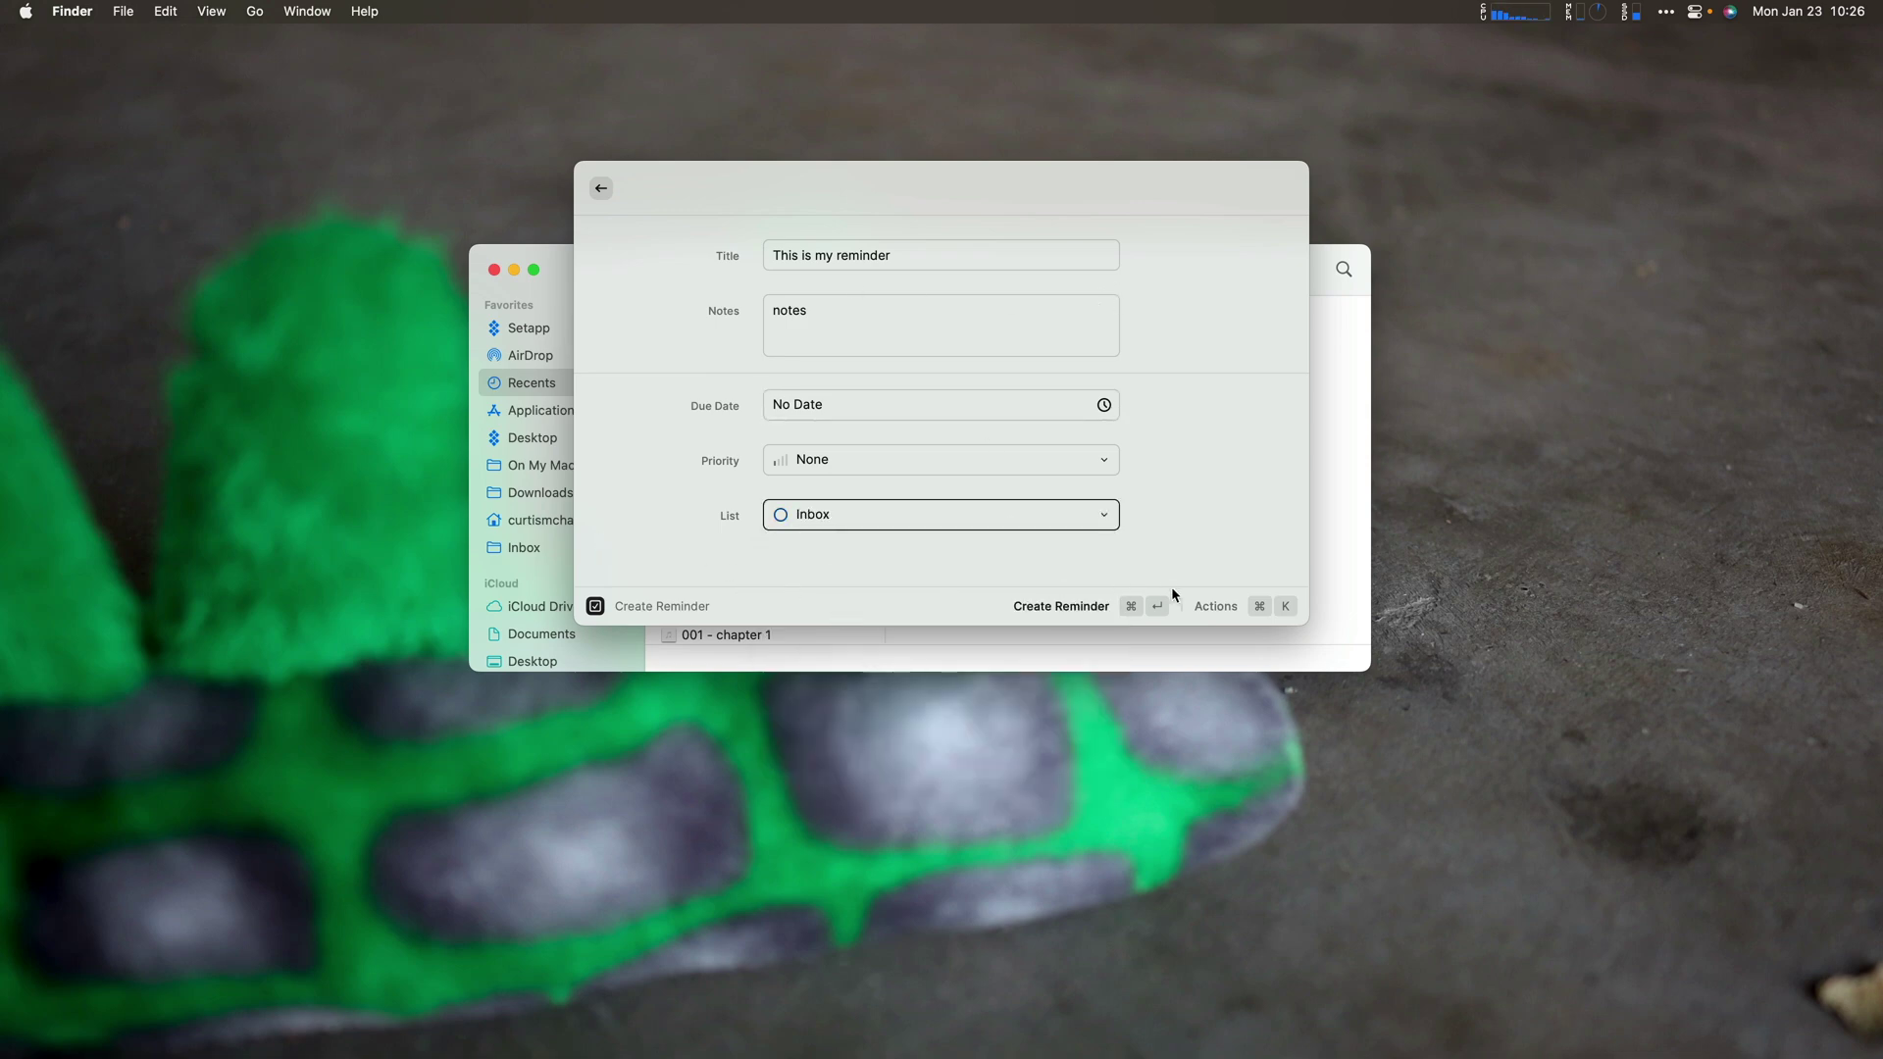
pyautogui.press('Escape')
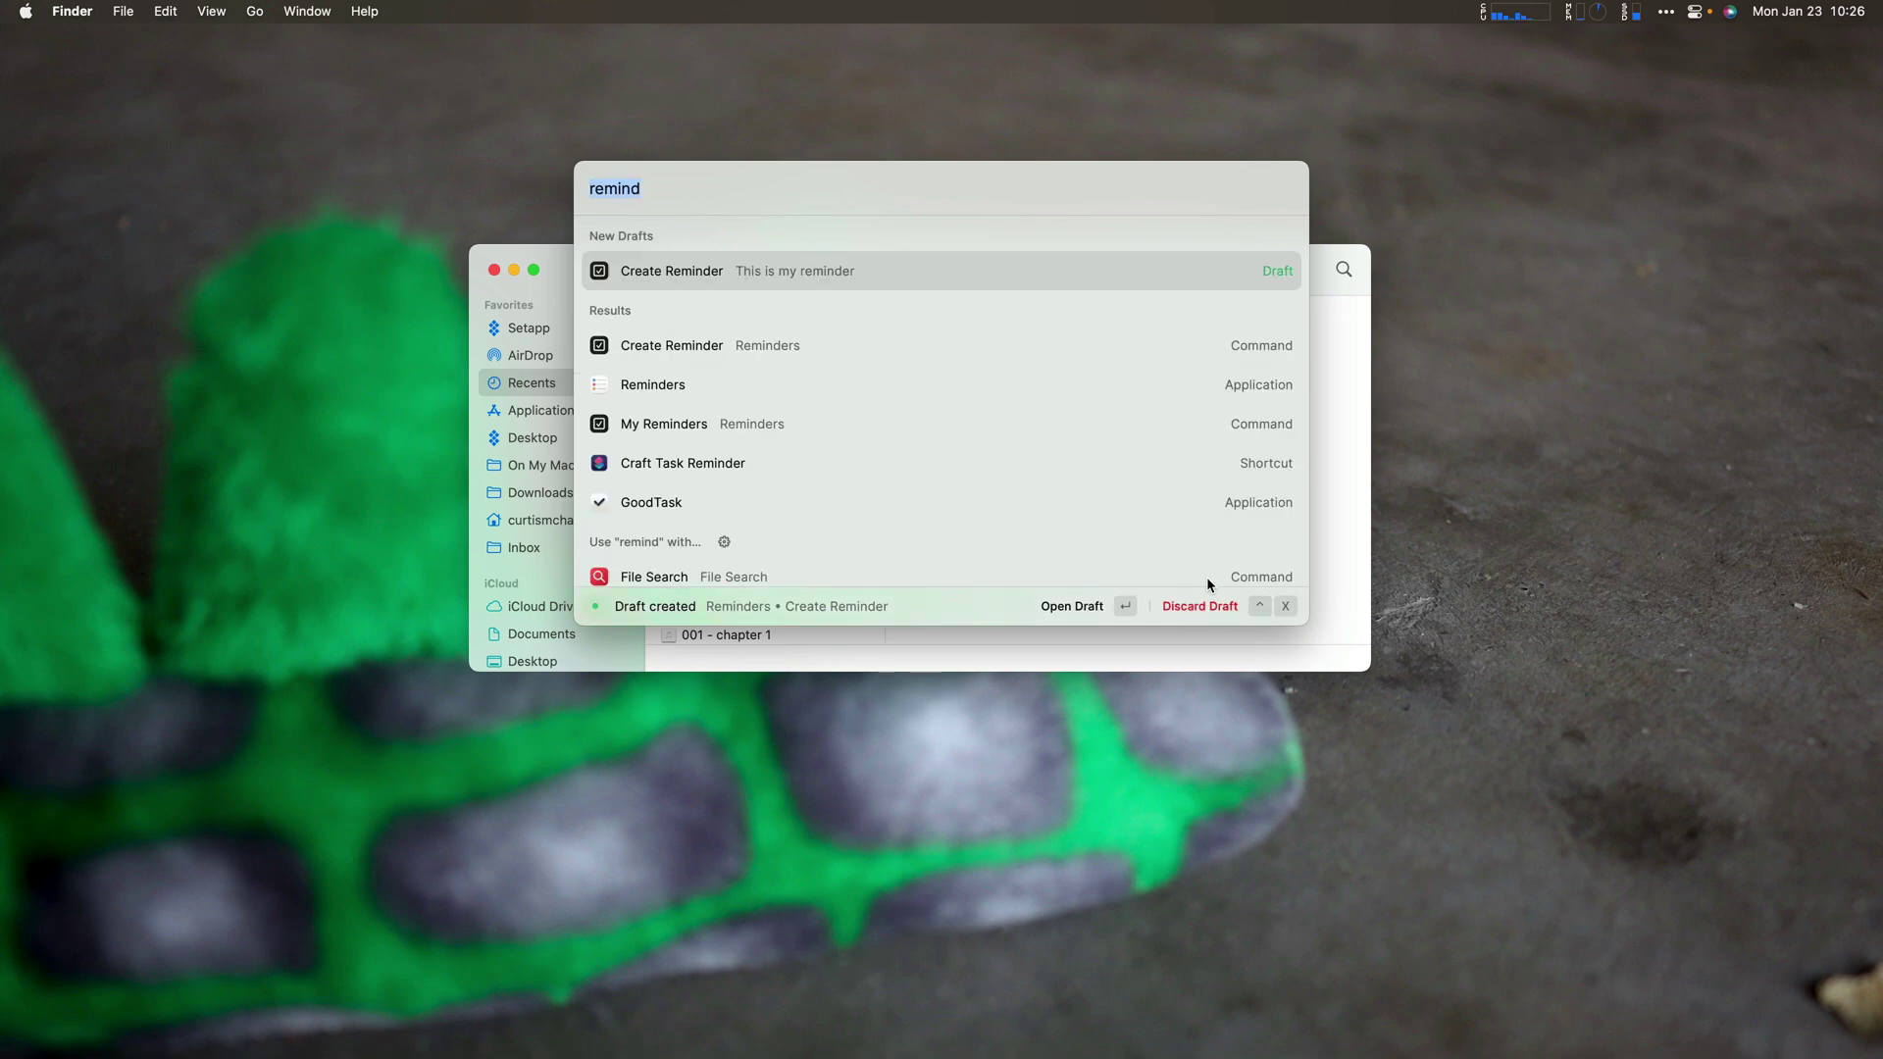
# Run Raycast's Obsidian Open Vault command via 'obsi'.
pyautogui.write('obsi')
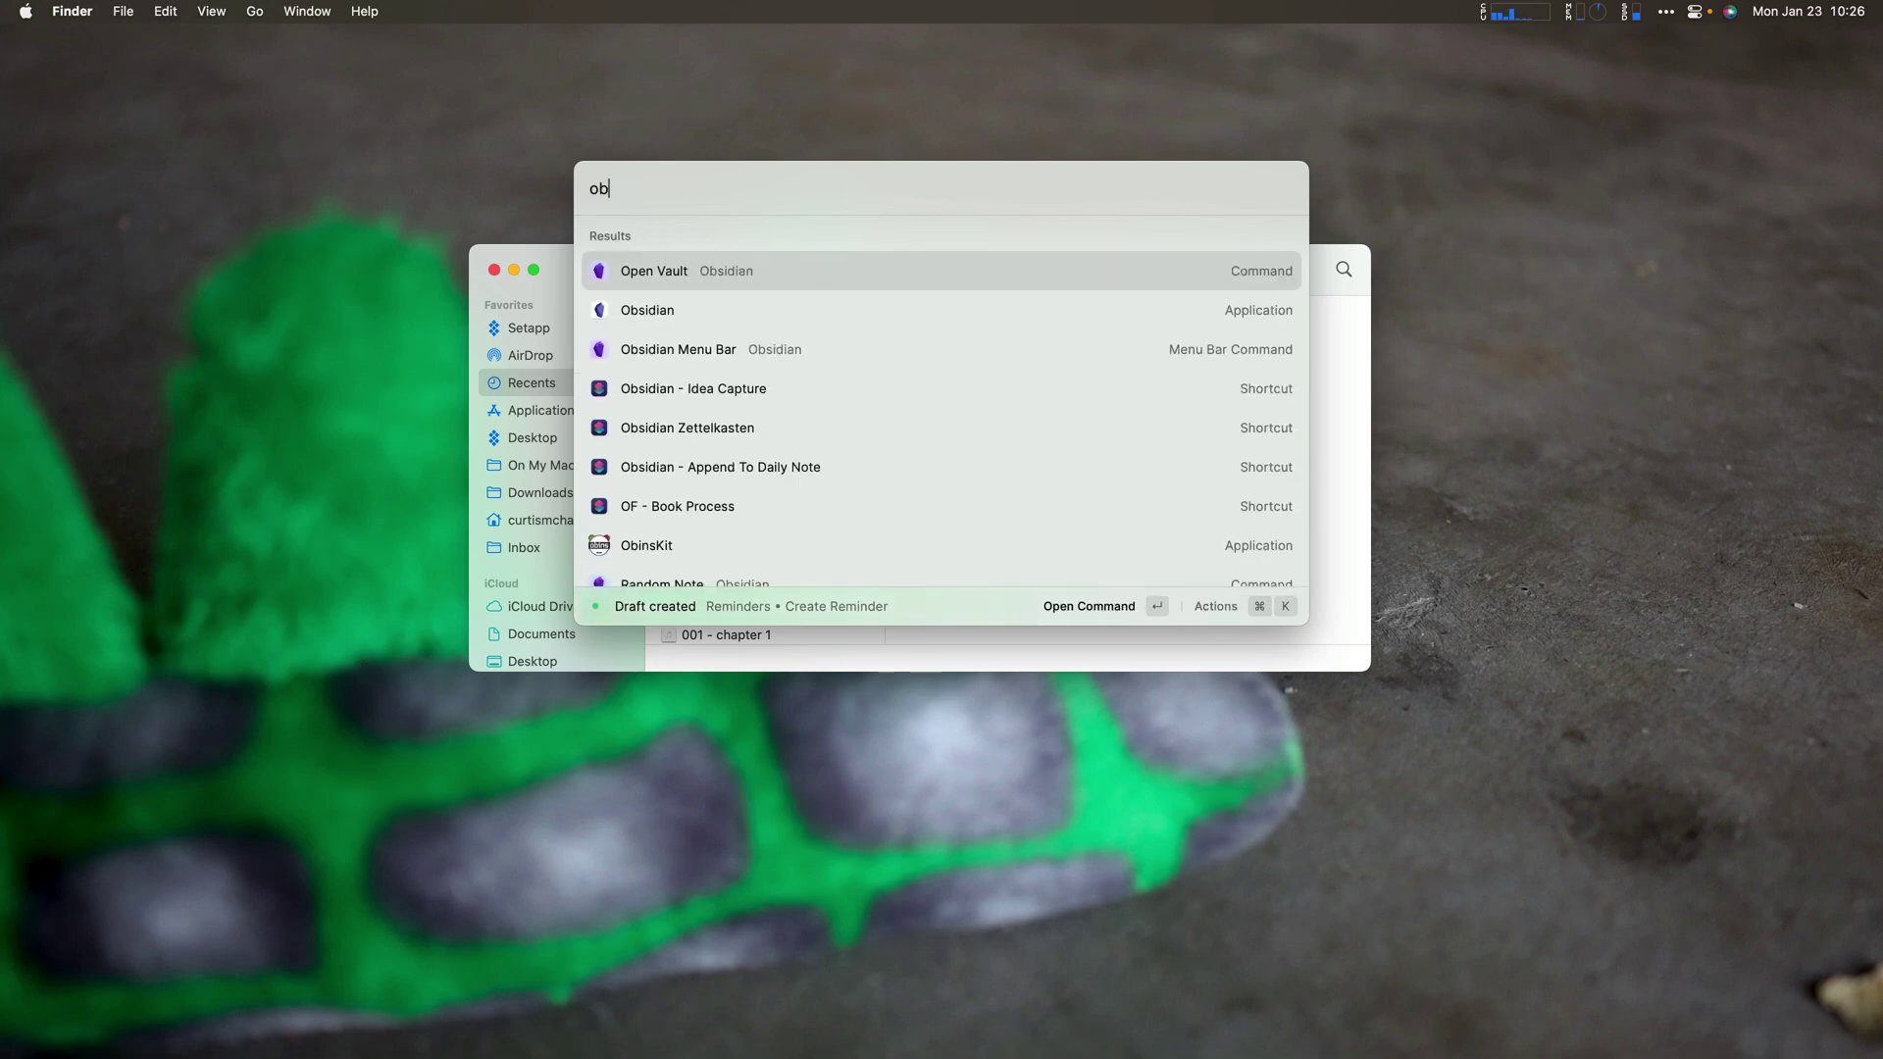
pyautogui.press('Return')
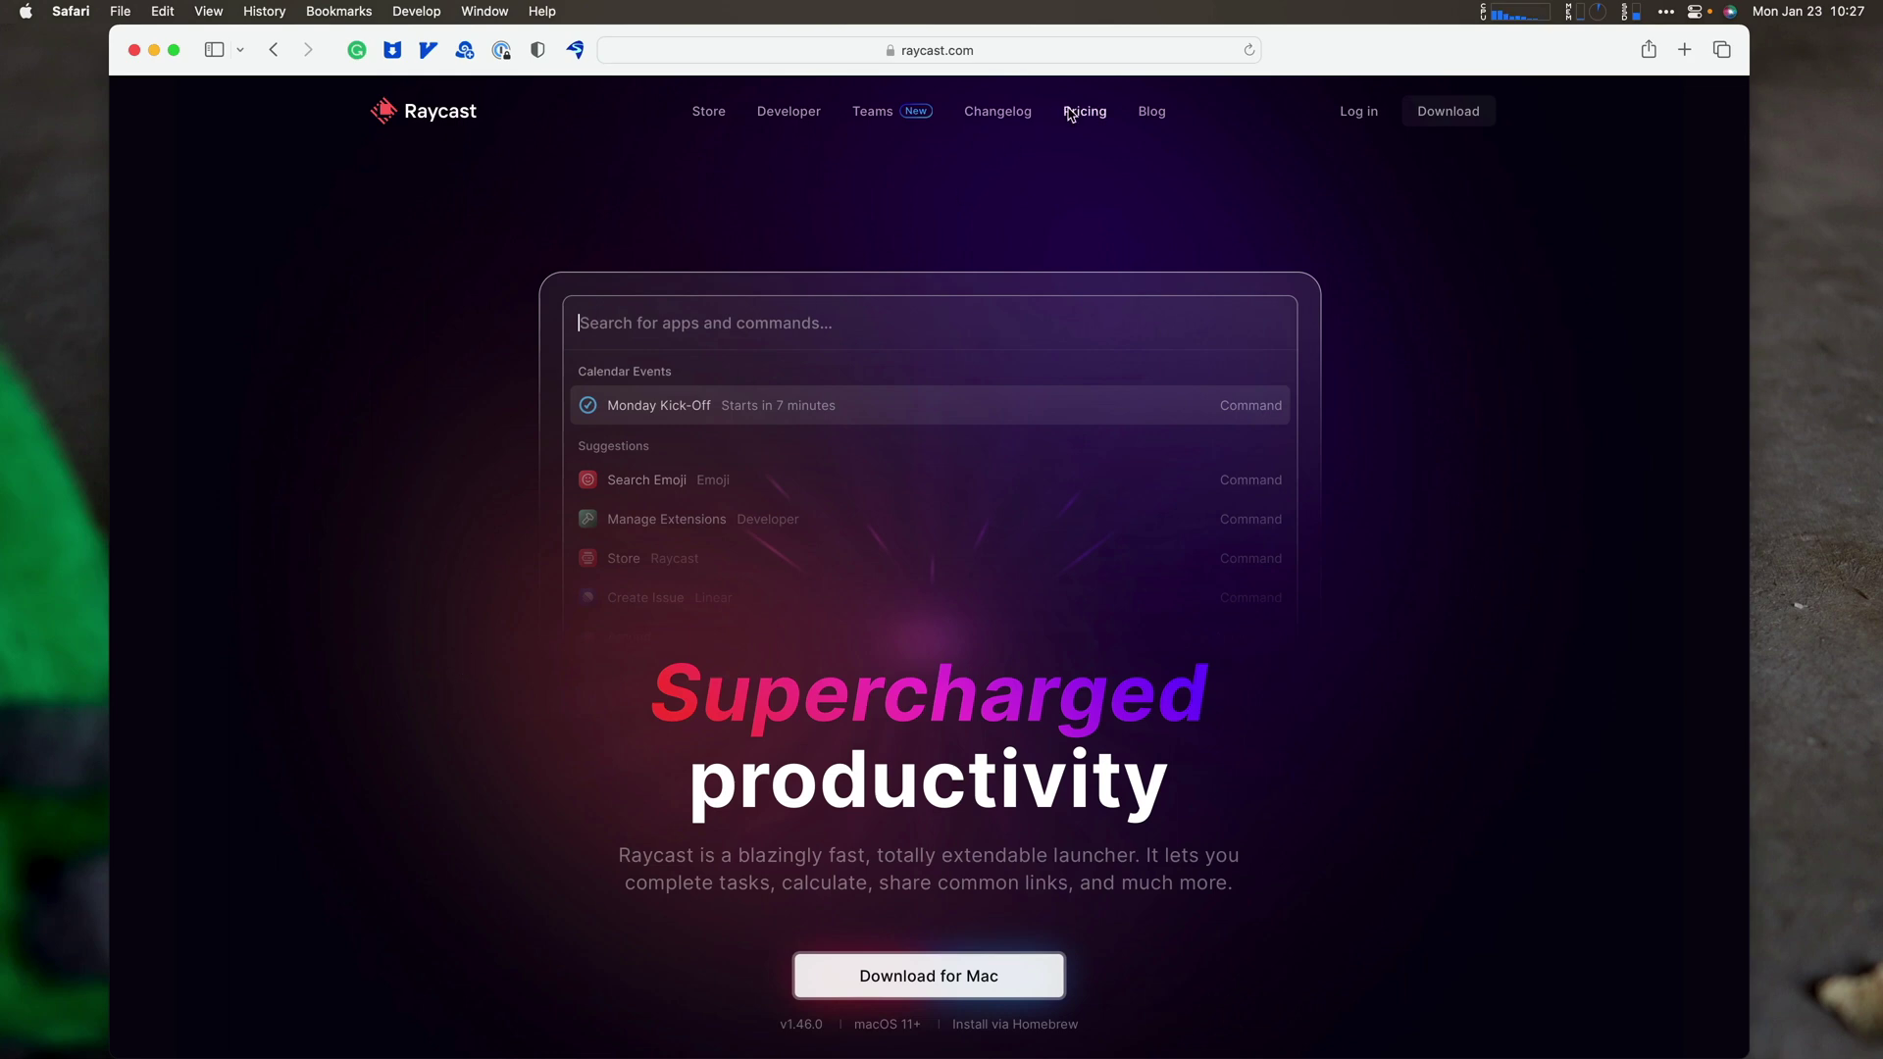
# Go to the Pricing page on raycast.com and review the plans.
pyautogui.click(1083, 112)
pyautogui.scroll(-1, 605, 646)
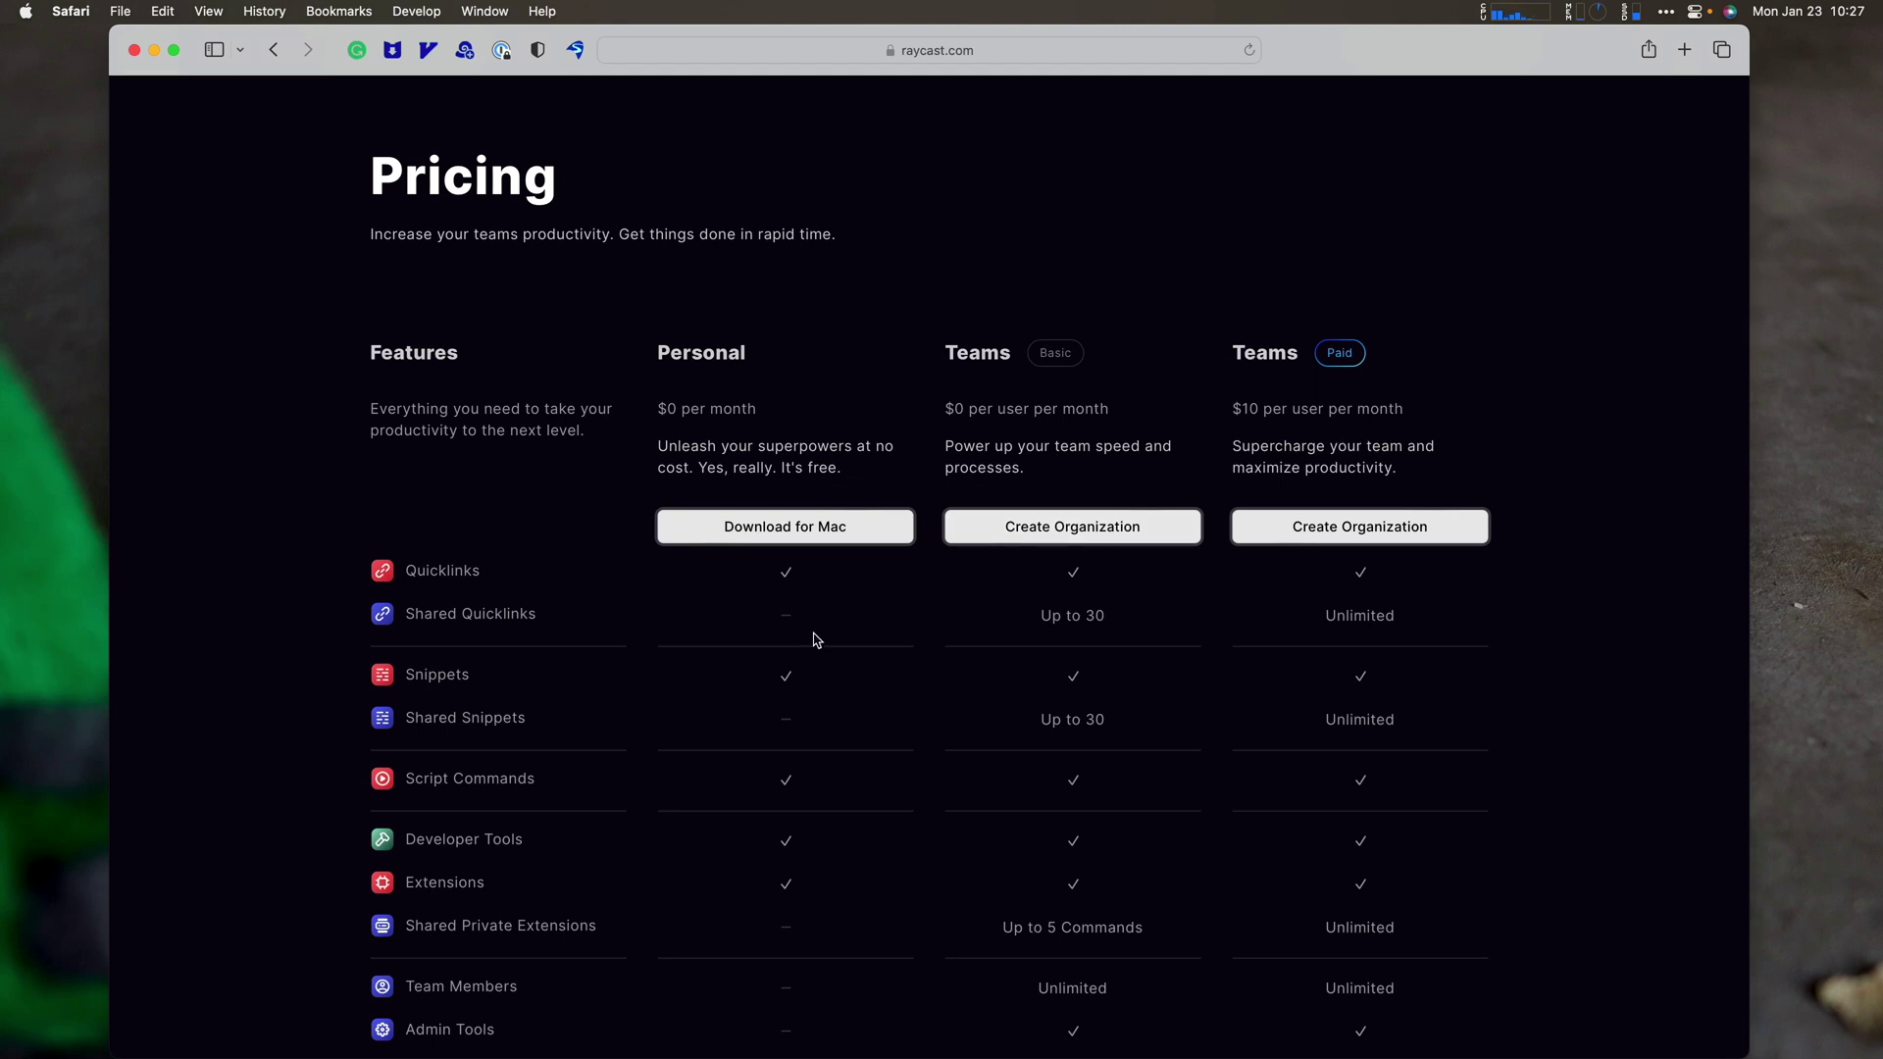
pyautogui.scroll(2, 814, 642)
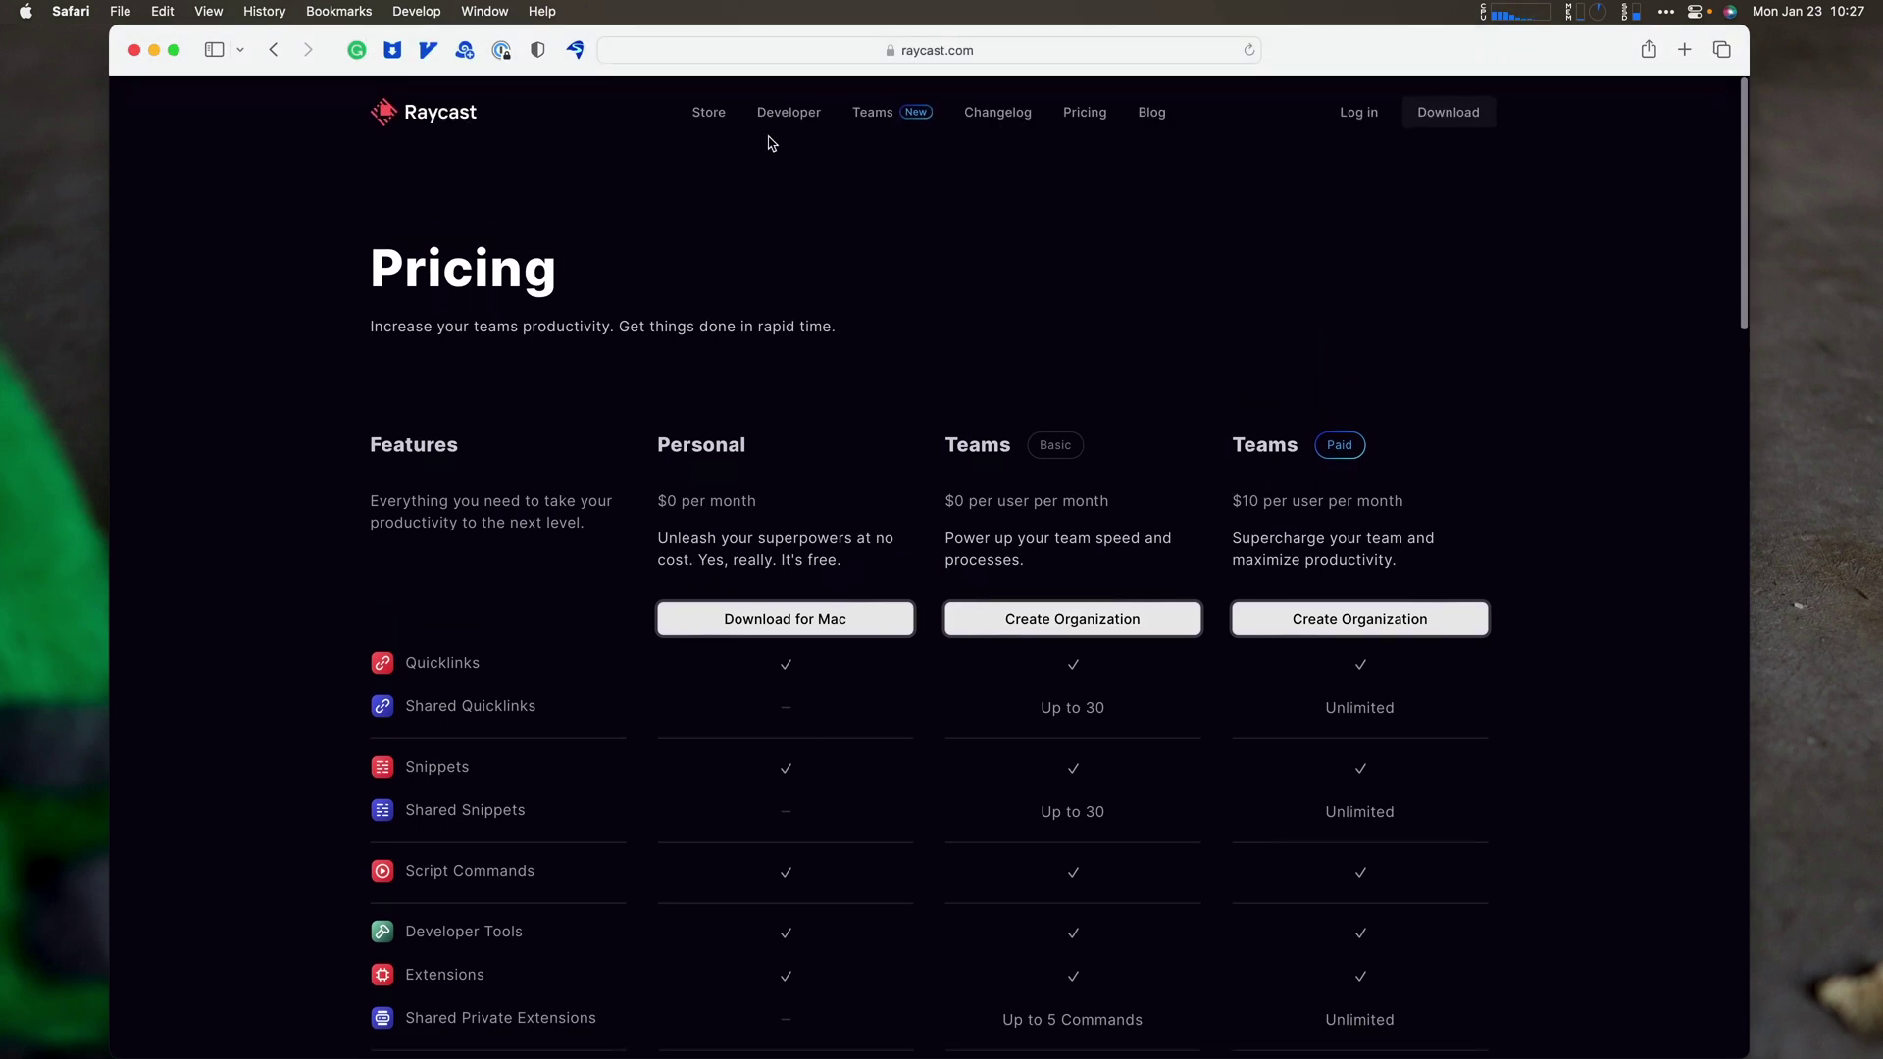
# Search the Raycast Store for 'obsidian' and view all results.
pyautogui.click(704, 114)
pyautogui.click(796, 847)
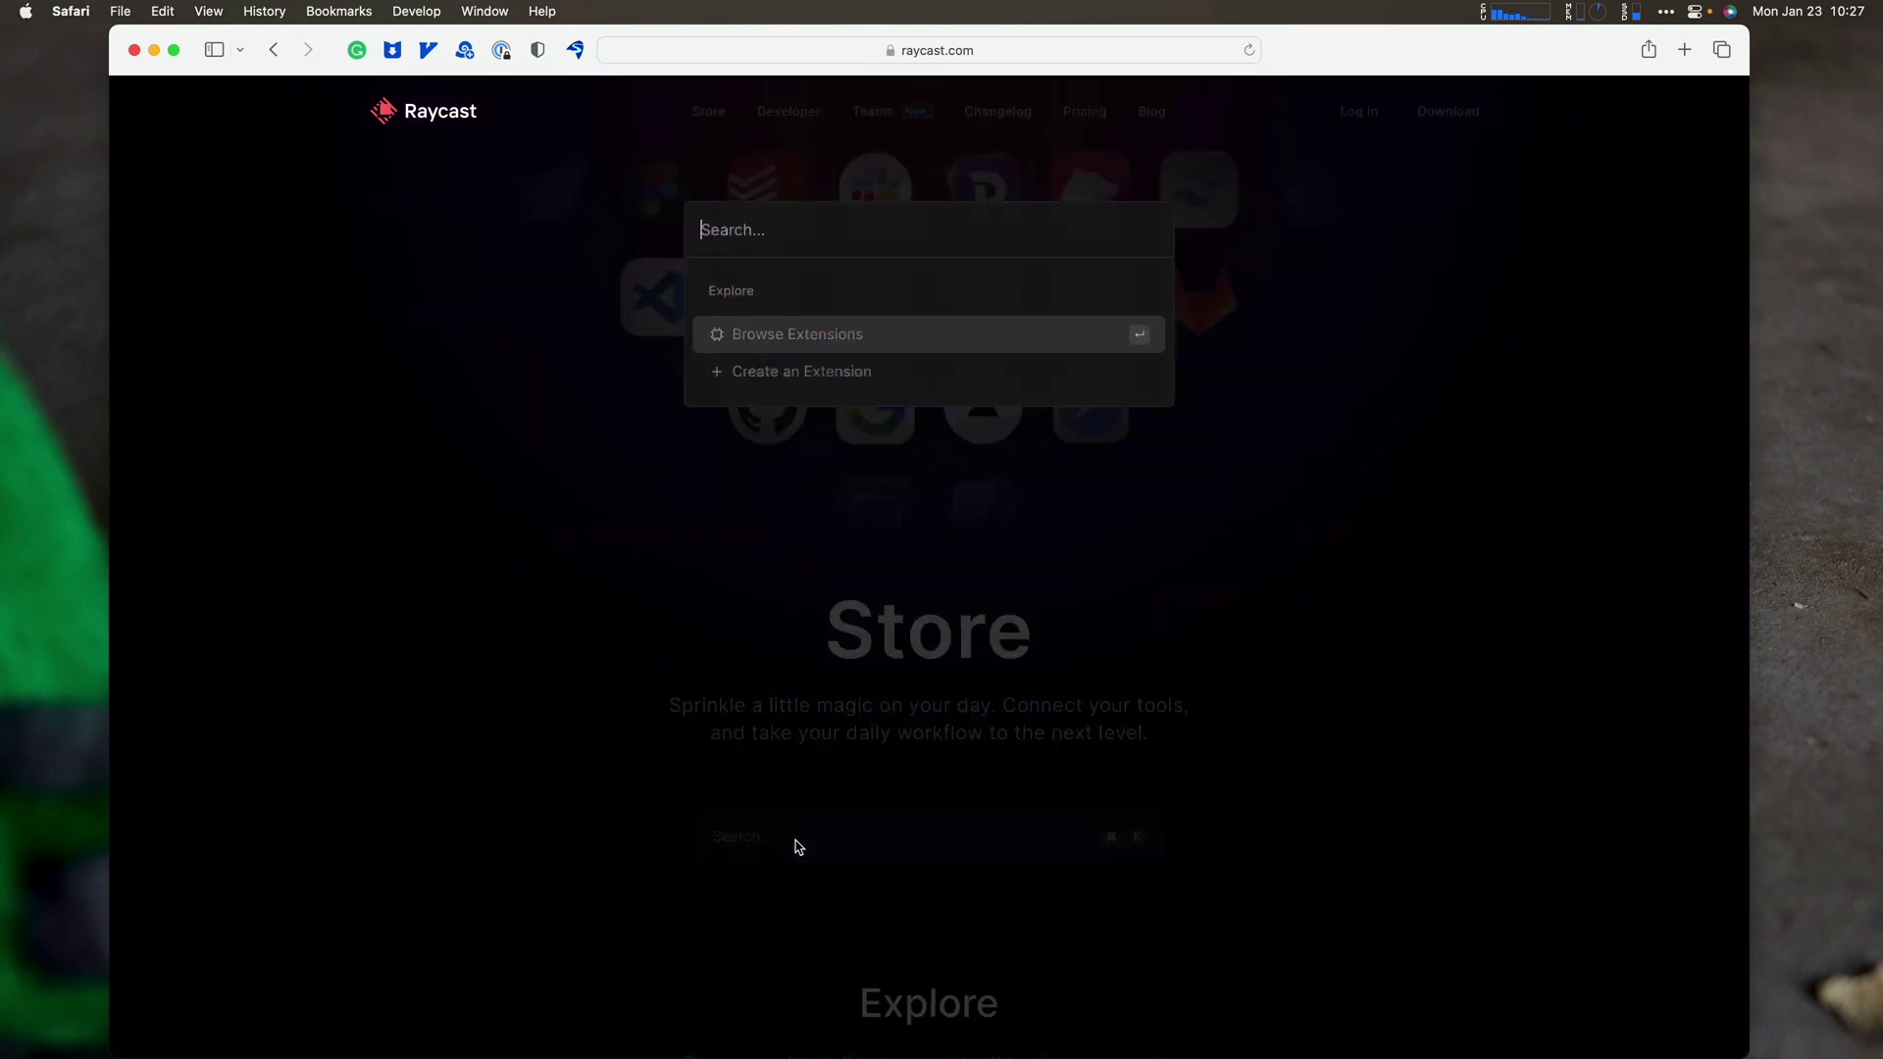
pyautogui.write('obsidian')
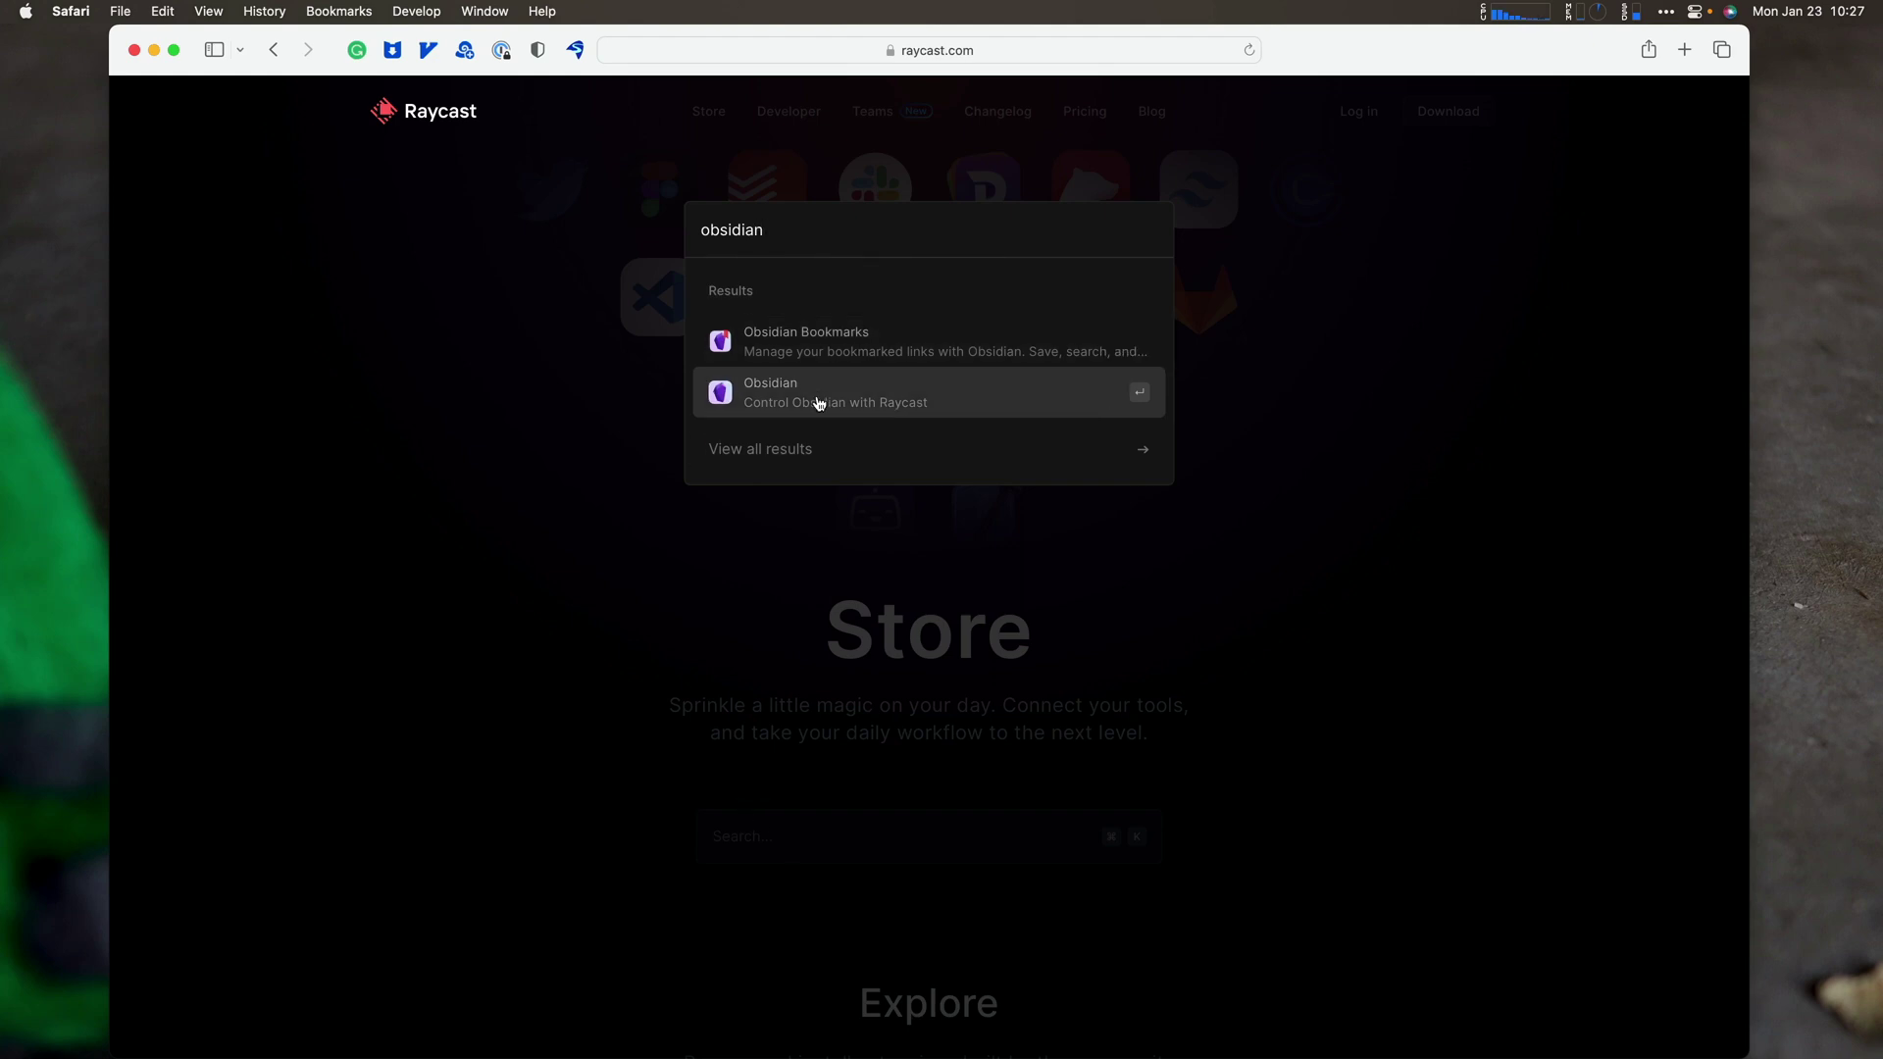
pyautogui.click(910, 449)
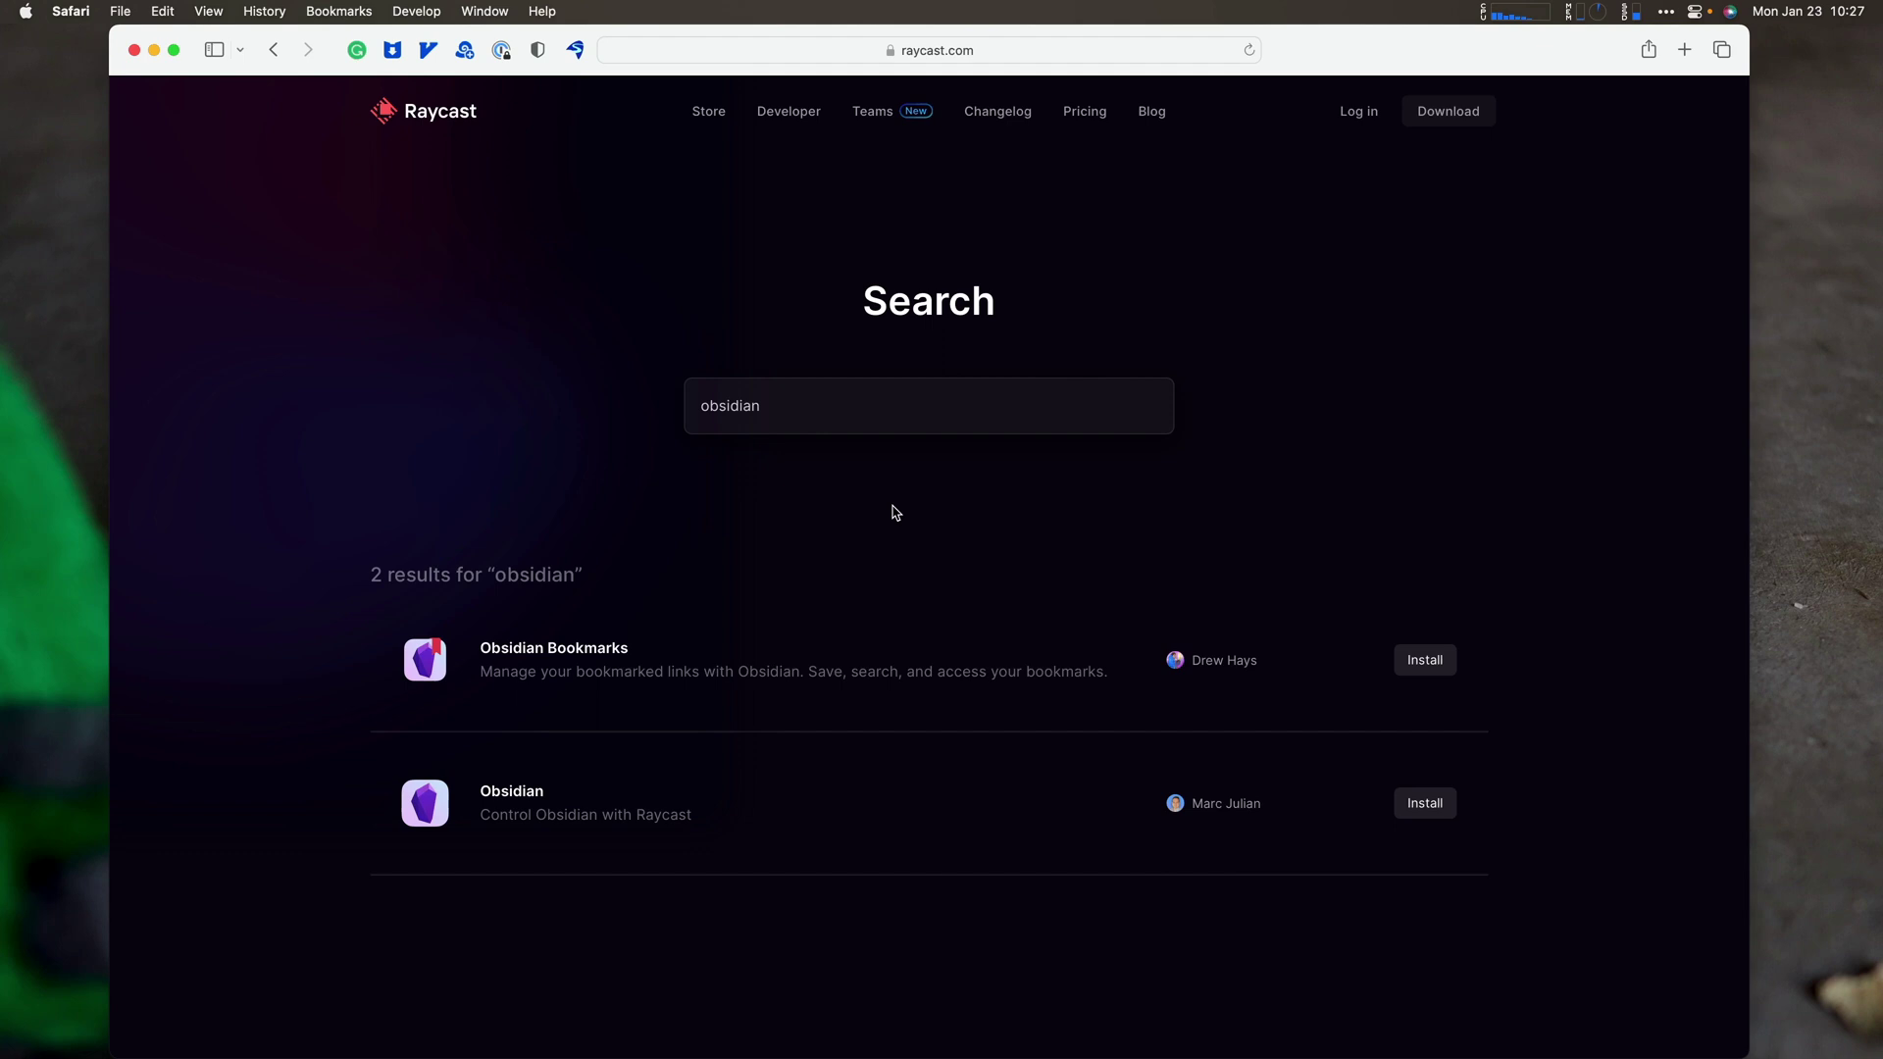
# Search for 'things' and enlarge the Things extension's Add New To-Do screenshot.
pyautogui.doubleClick(844, 406)
pyautogui.write('things')
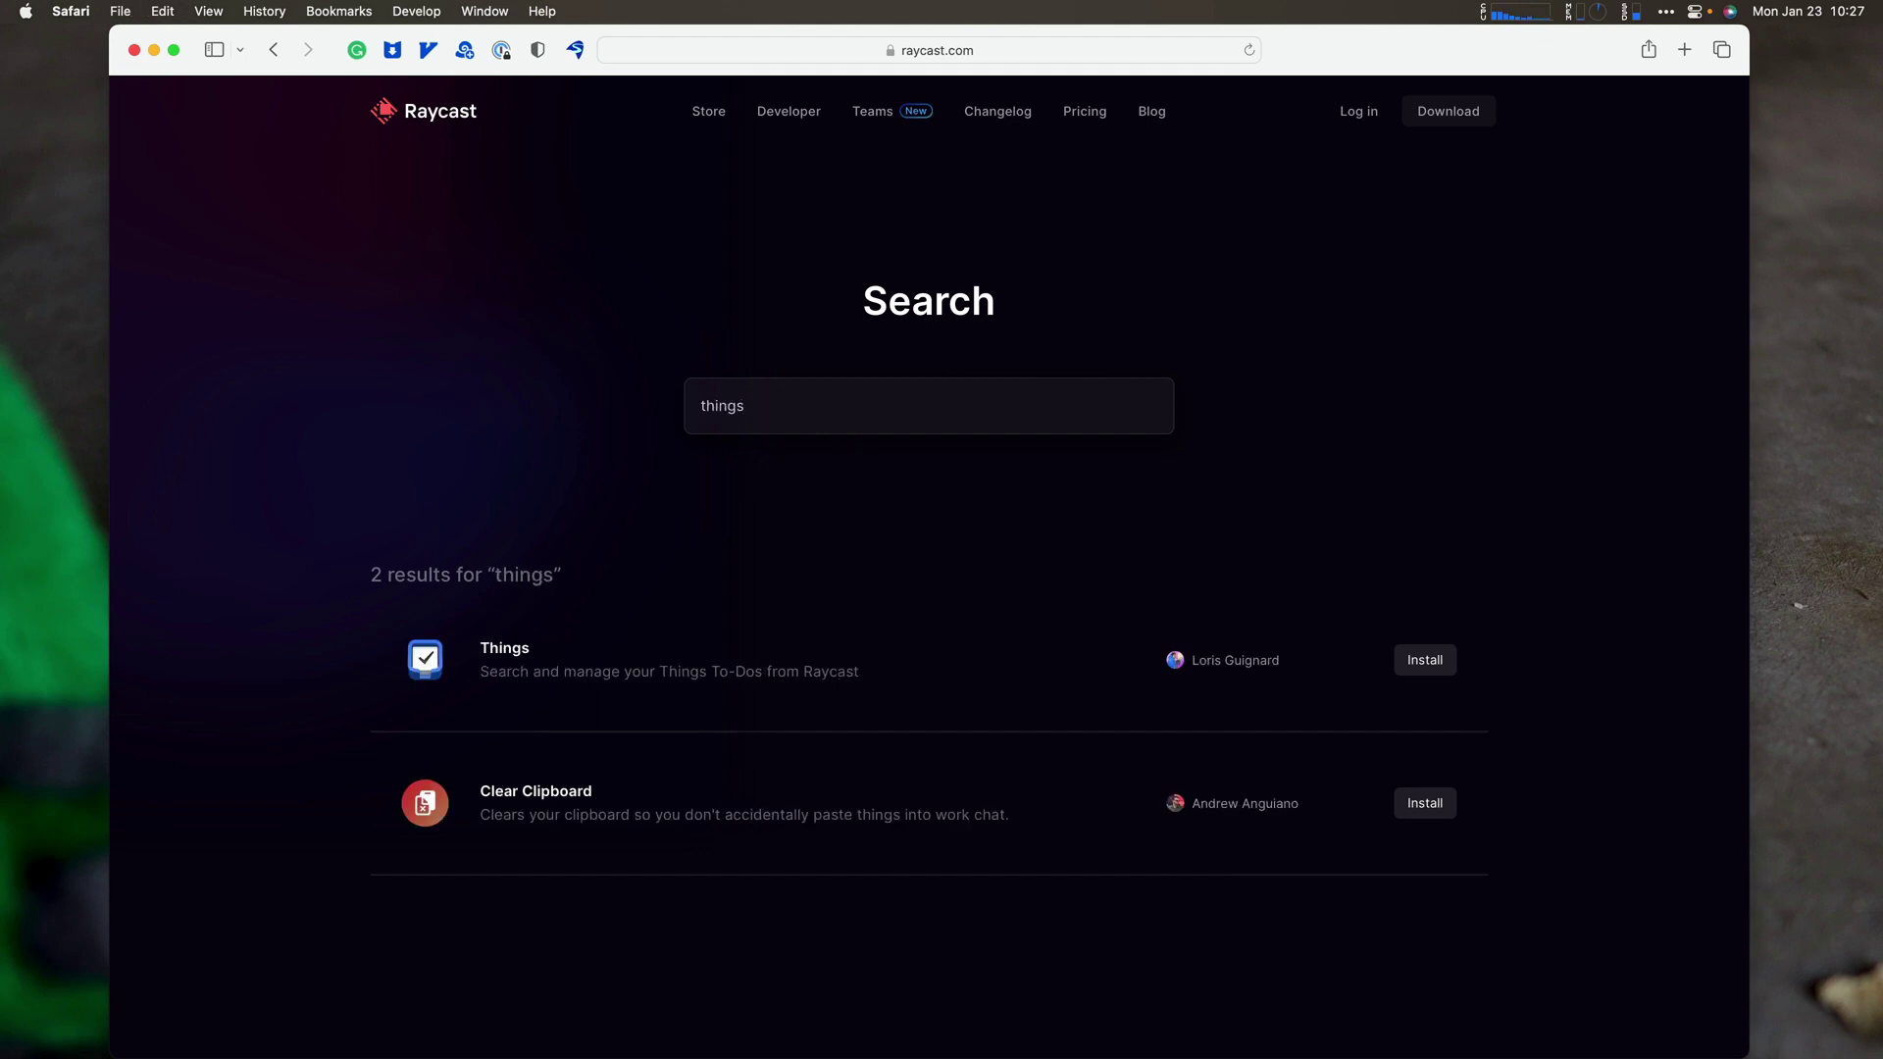
pyautogui.click(540, 674)
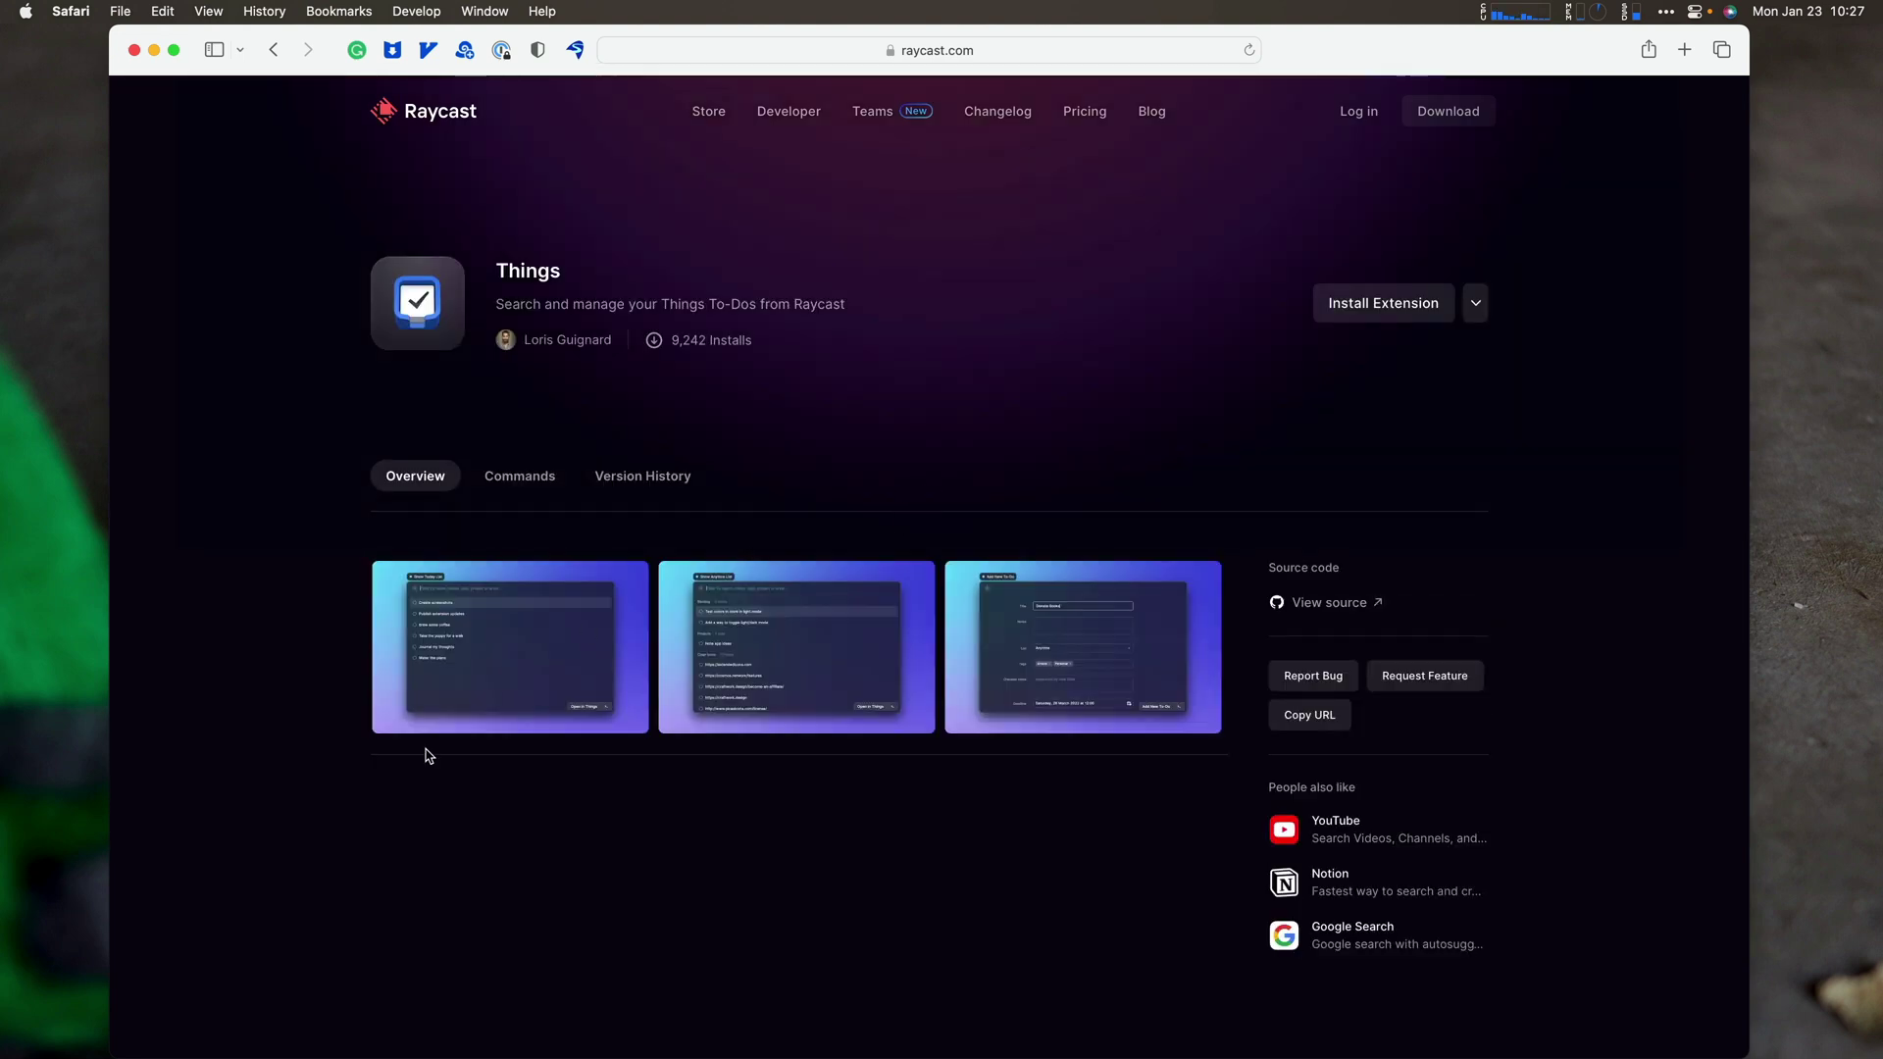
pyautogui.click(1028, 660)
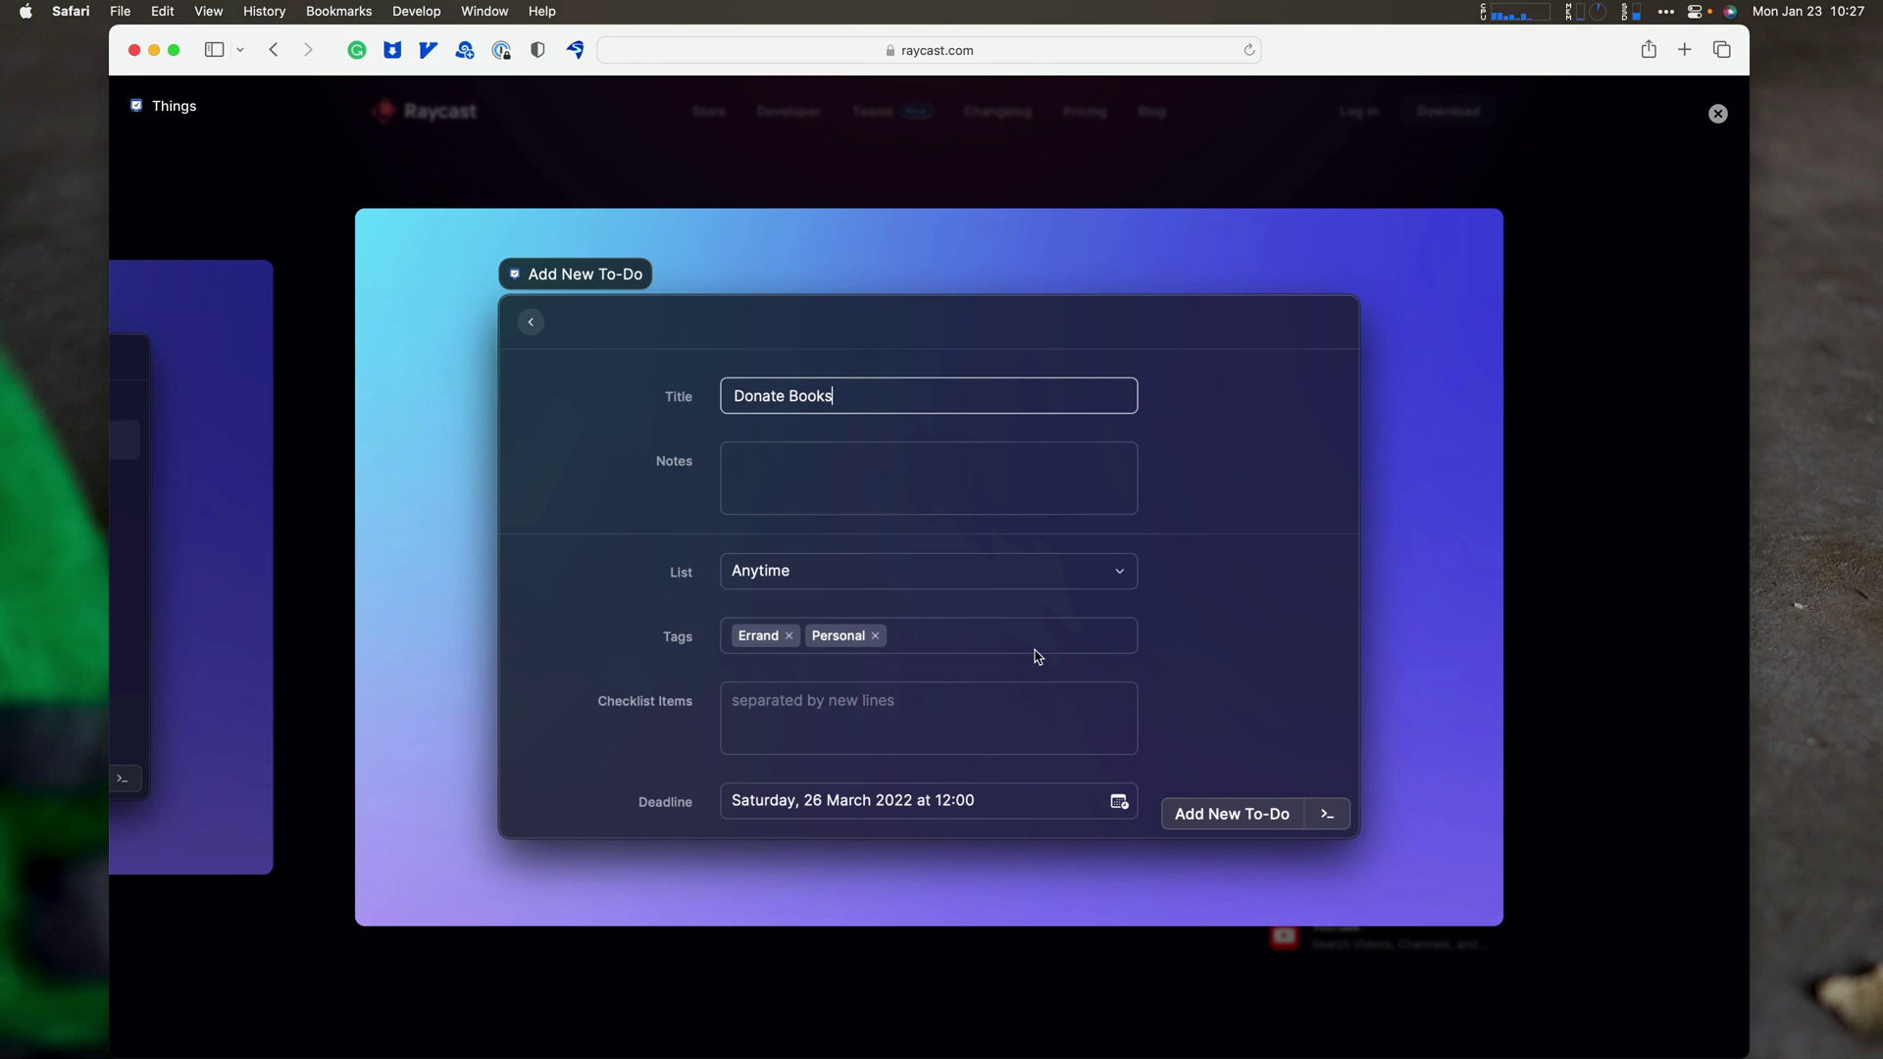
# Browse Raycast's saved snippets down to the Stripe Test Card snippet.
pyautogui.hotkey('alt', 'space')
pyautogui.write('sn')
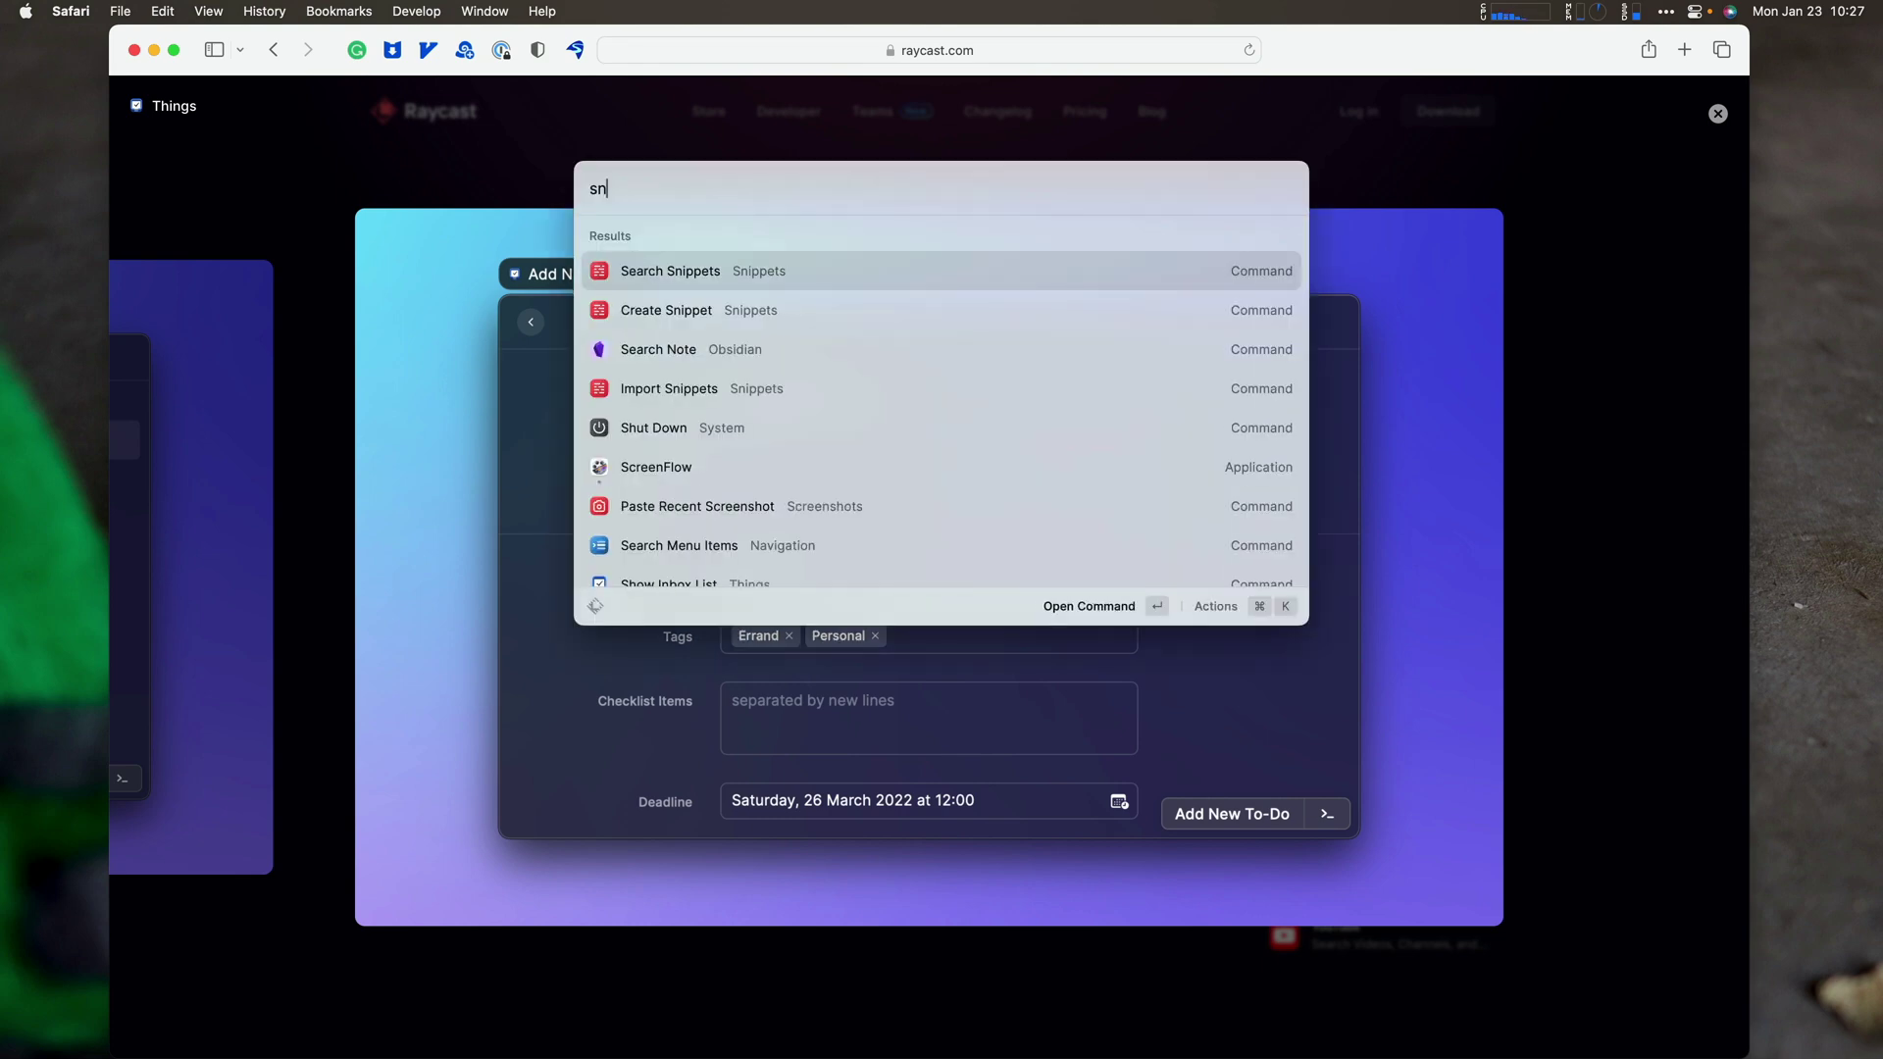
pyautogui.press('Return')
pyautogui.press('Down')
pyautogui.press('Up')
pyautogui.press('Down')
pyautogui.press('Down')
pyautogui.press('Down')
pyautogui.press('Down')
pyautogui.press('Down')
pyautogui.press('Down')
pyautogui.press('Down')
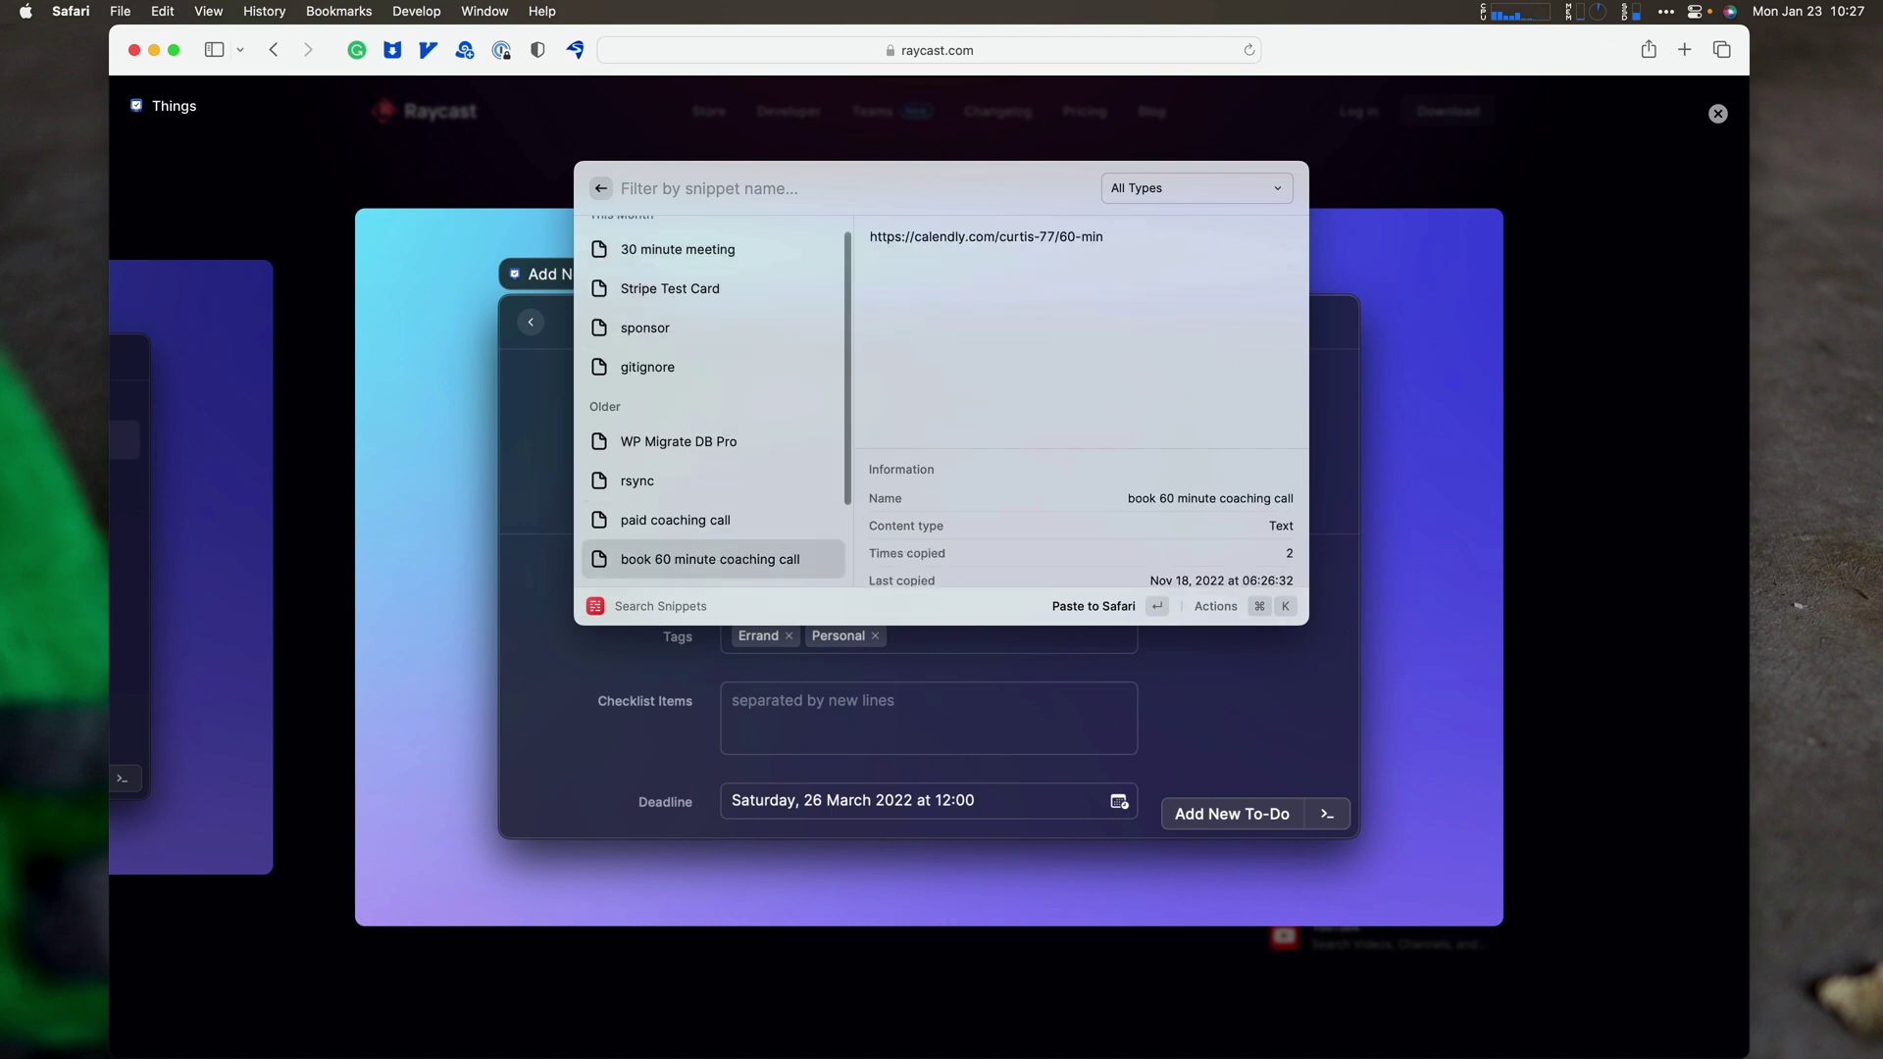
# Return to the main Raycast search and launch Clipboard History with 'cl'.
pyautogui.press('Escape')
pyautogui.press('Escape')
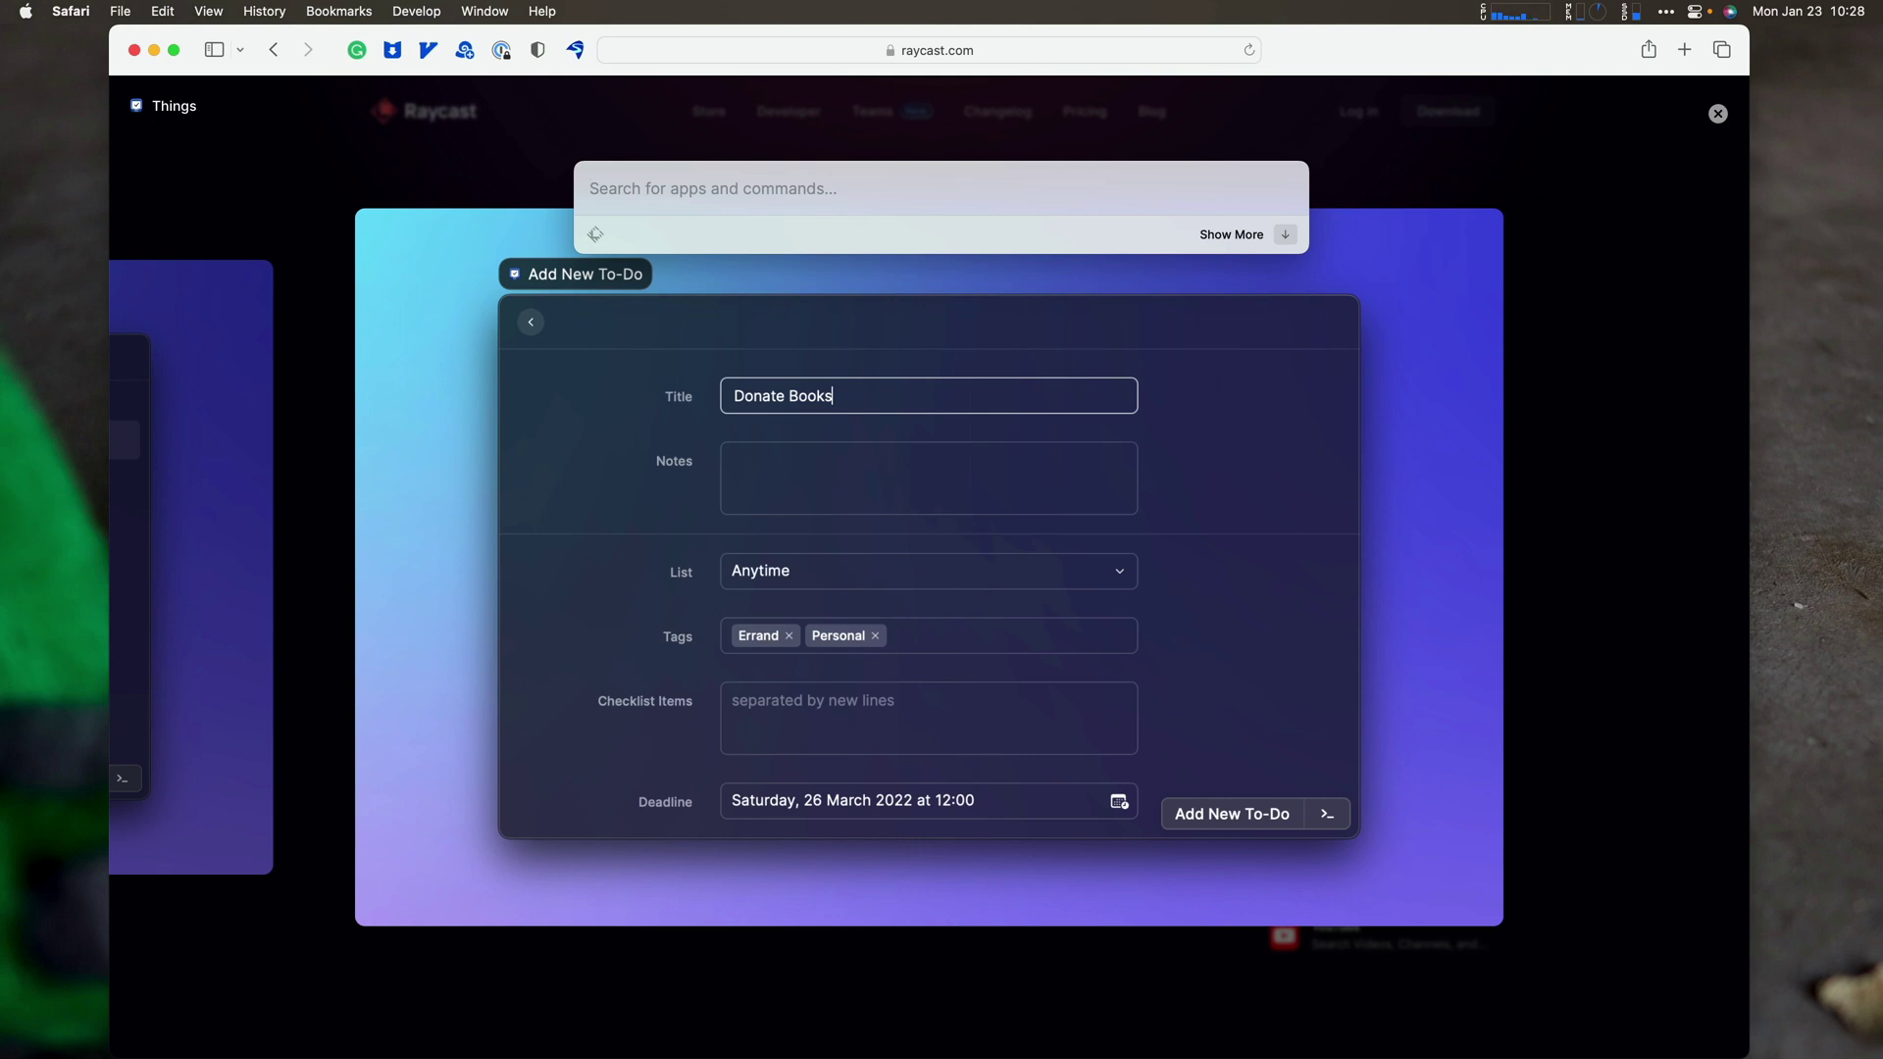
pyautogui.write('cl')
pyautogui.press('Return')
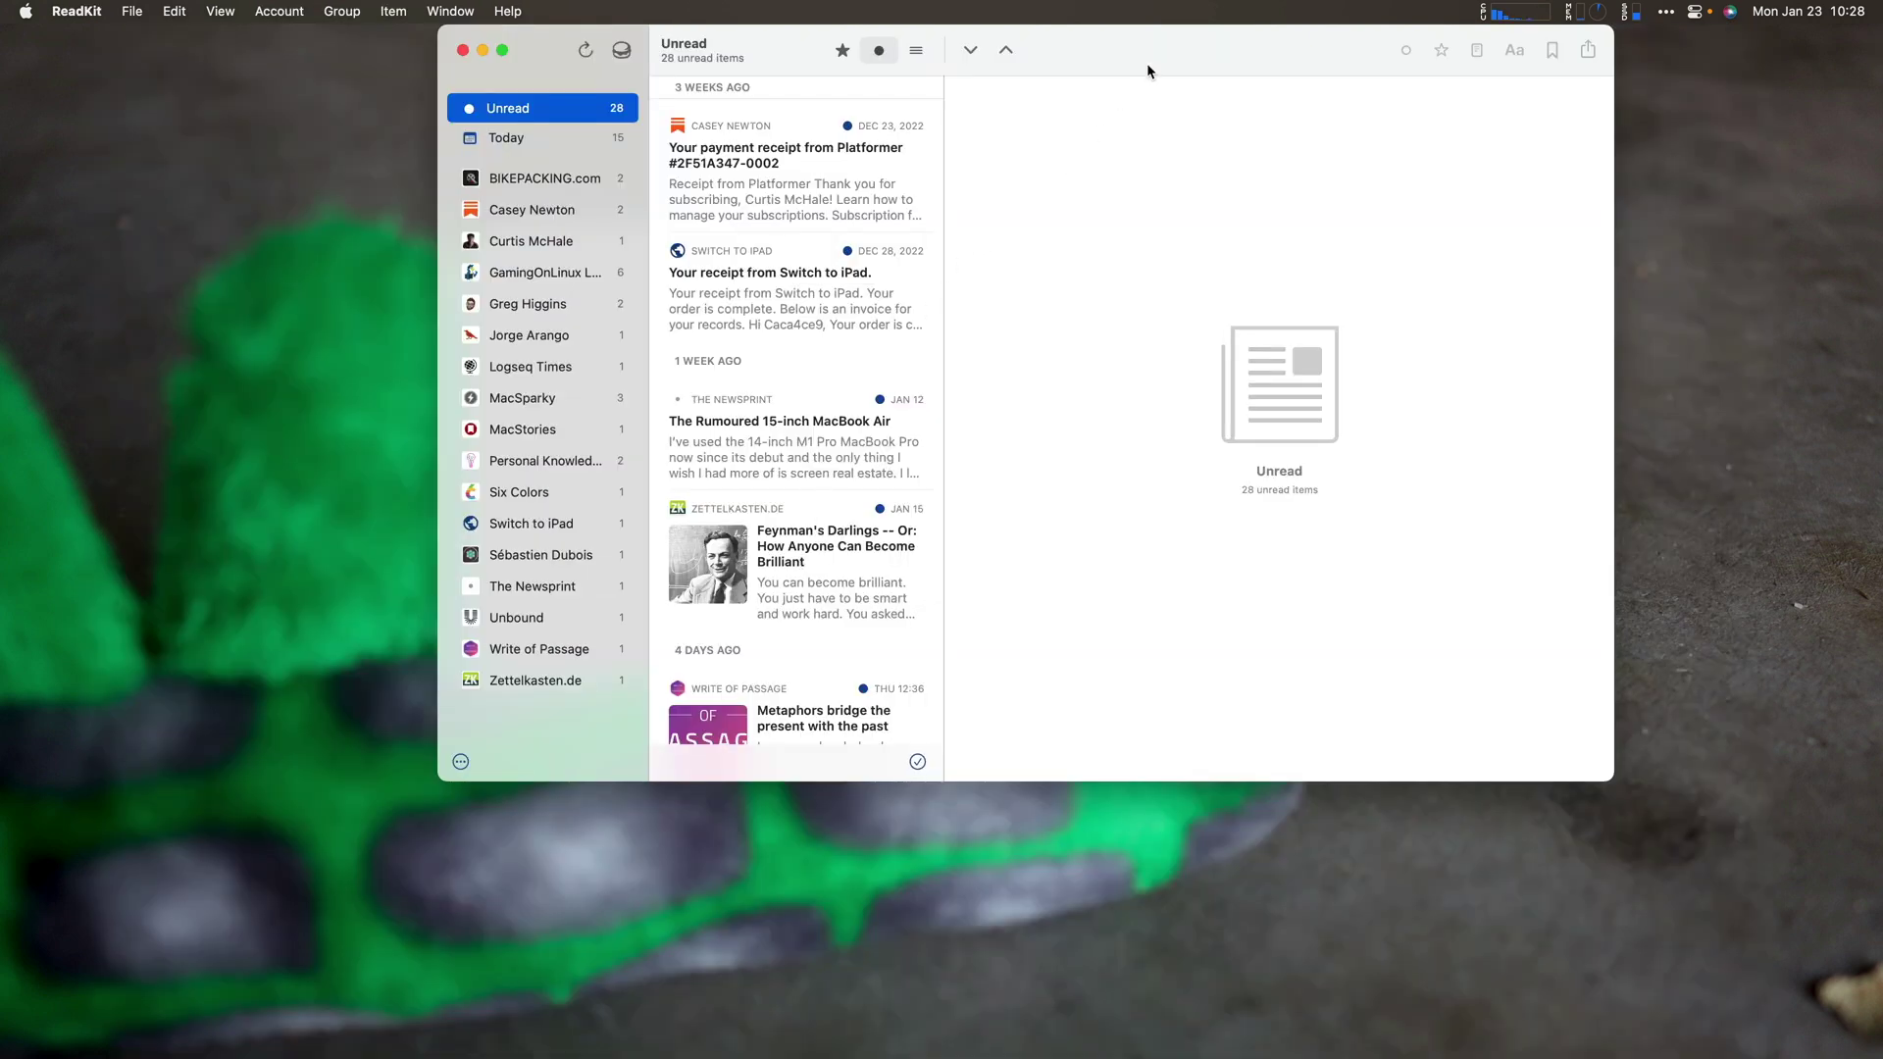
# Drag the ReadKit window, with its 28 unread items, lower and slightly left on the desktop.
pyautogui.moveTo(1148, 72); pyautogui.dragTo(1114, 199)
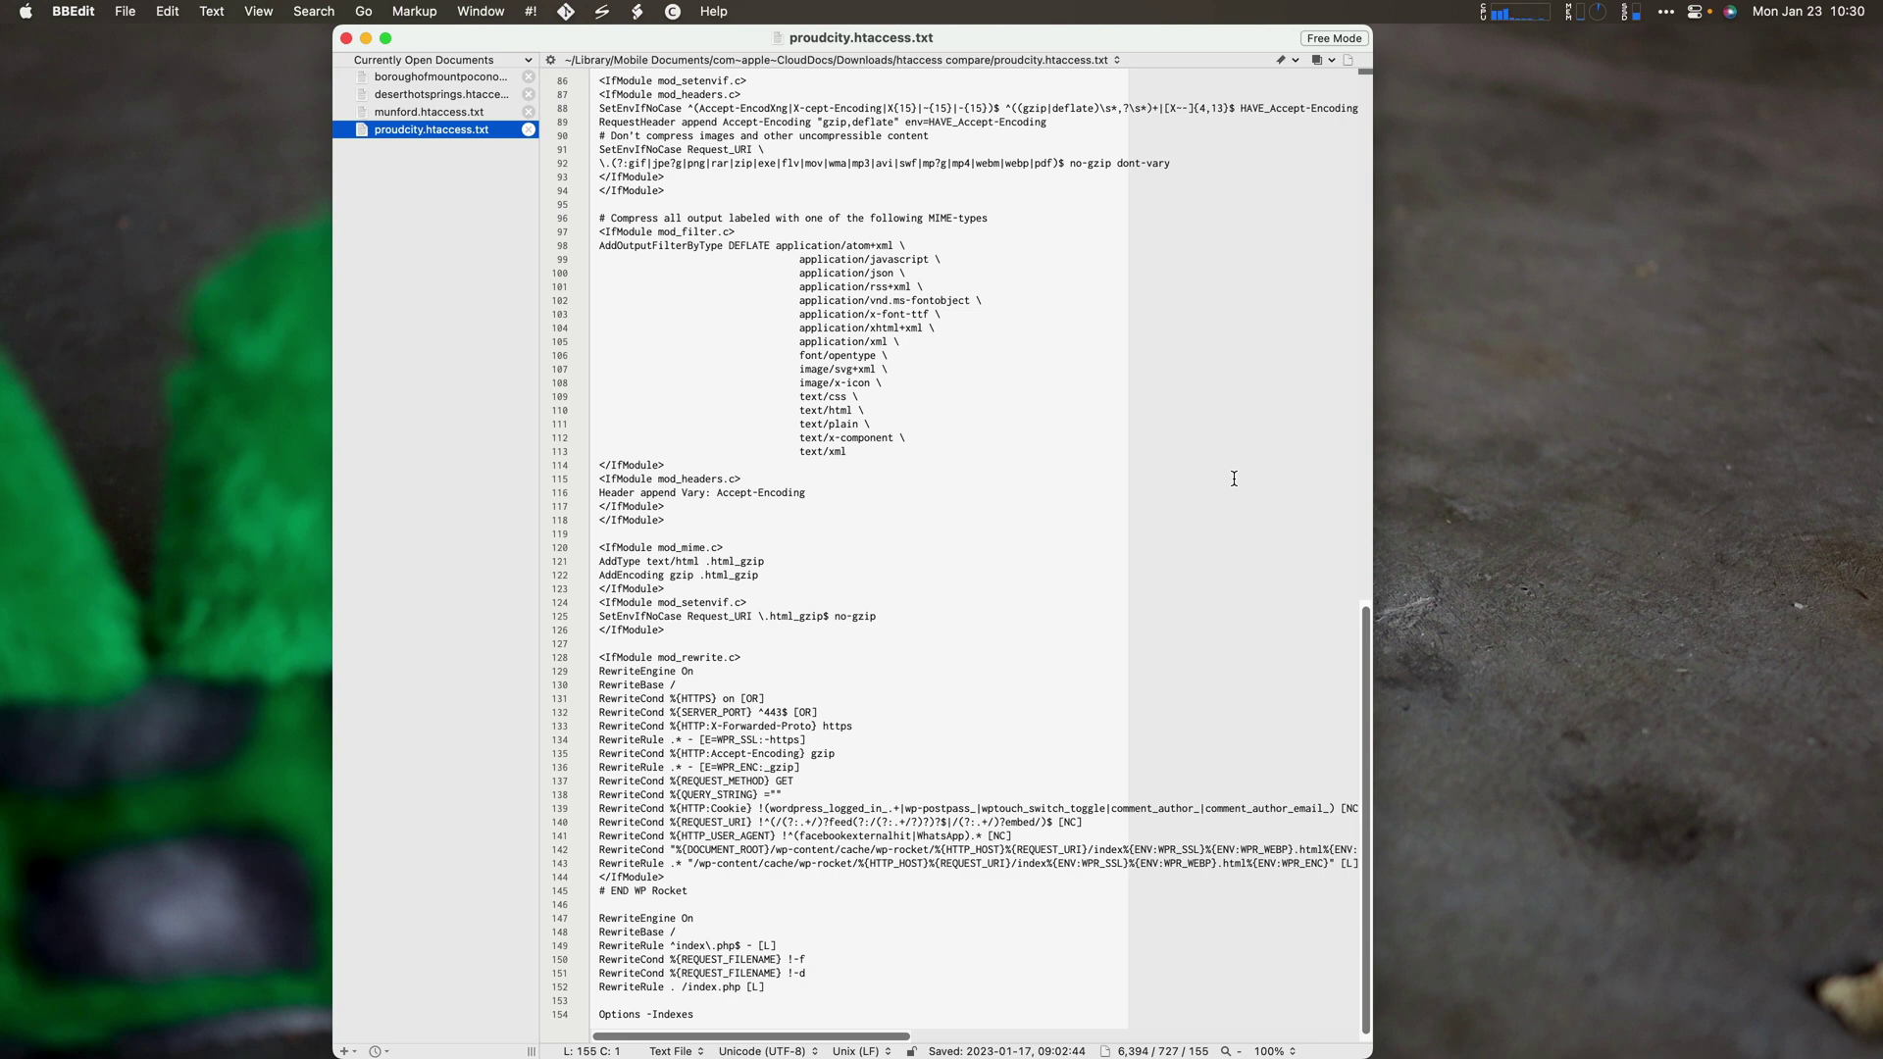
# Switch from BBEdit's proudcity.htaccess.txt to Safari showing the Mimestream website.
pyautogui.press('super+Tab')
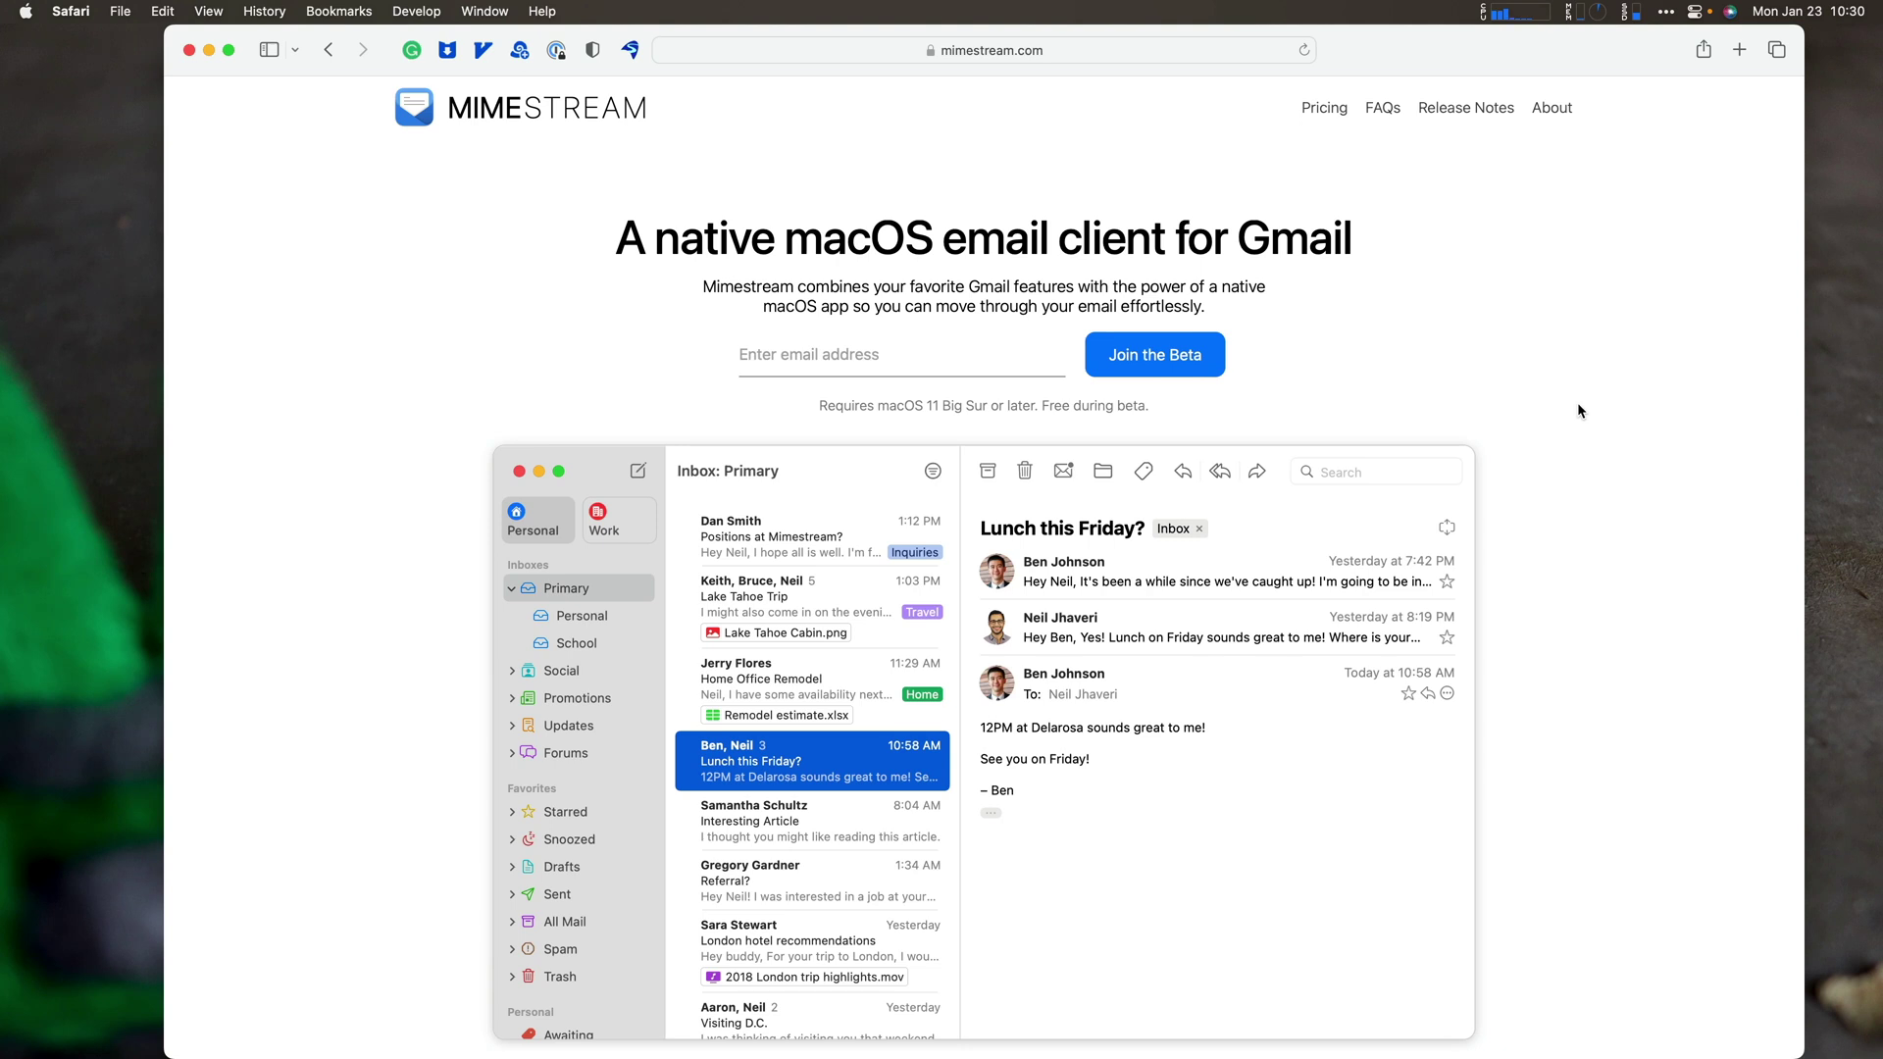
# Browse the Mimestream homepage and its Pricing page, then scroll through the features.
pyautogui.scroll(-1, 1575, 432)
pyautogui.scroll(-3, 1576, 434)
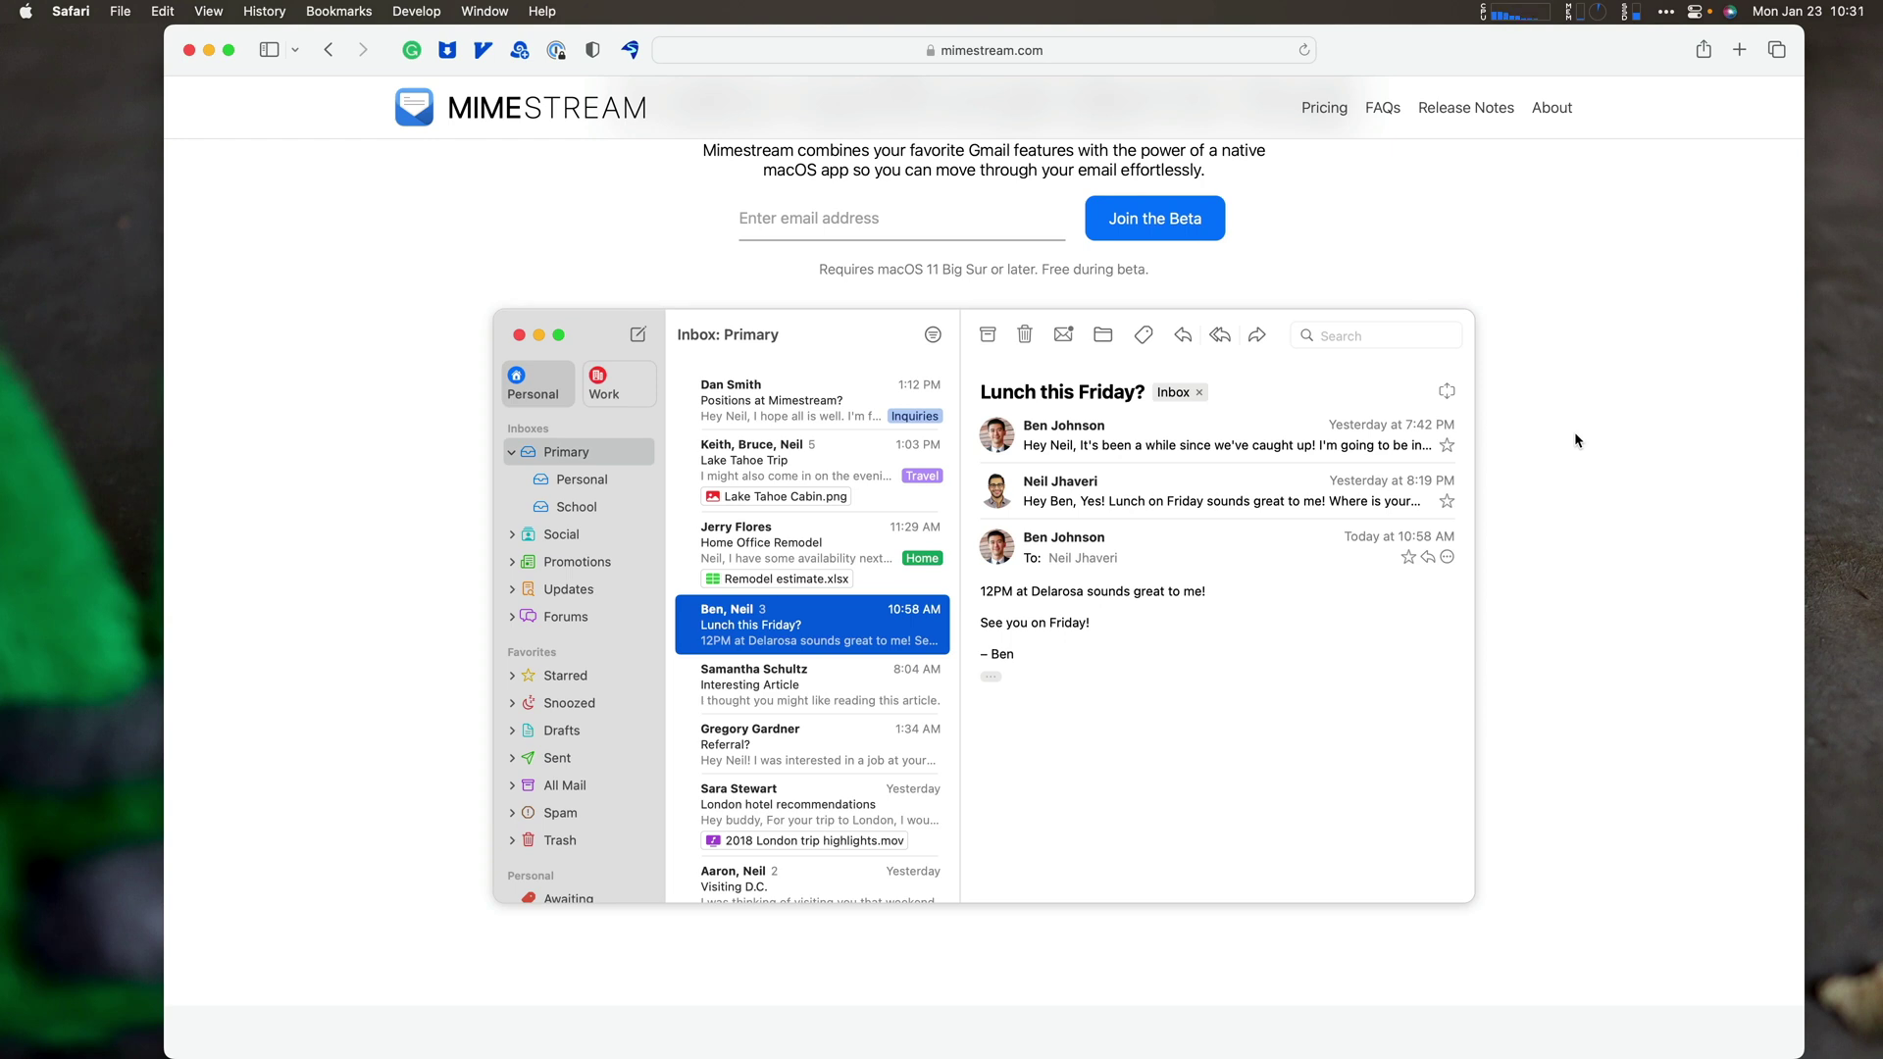
pyautogui.click(1326, 114)
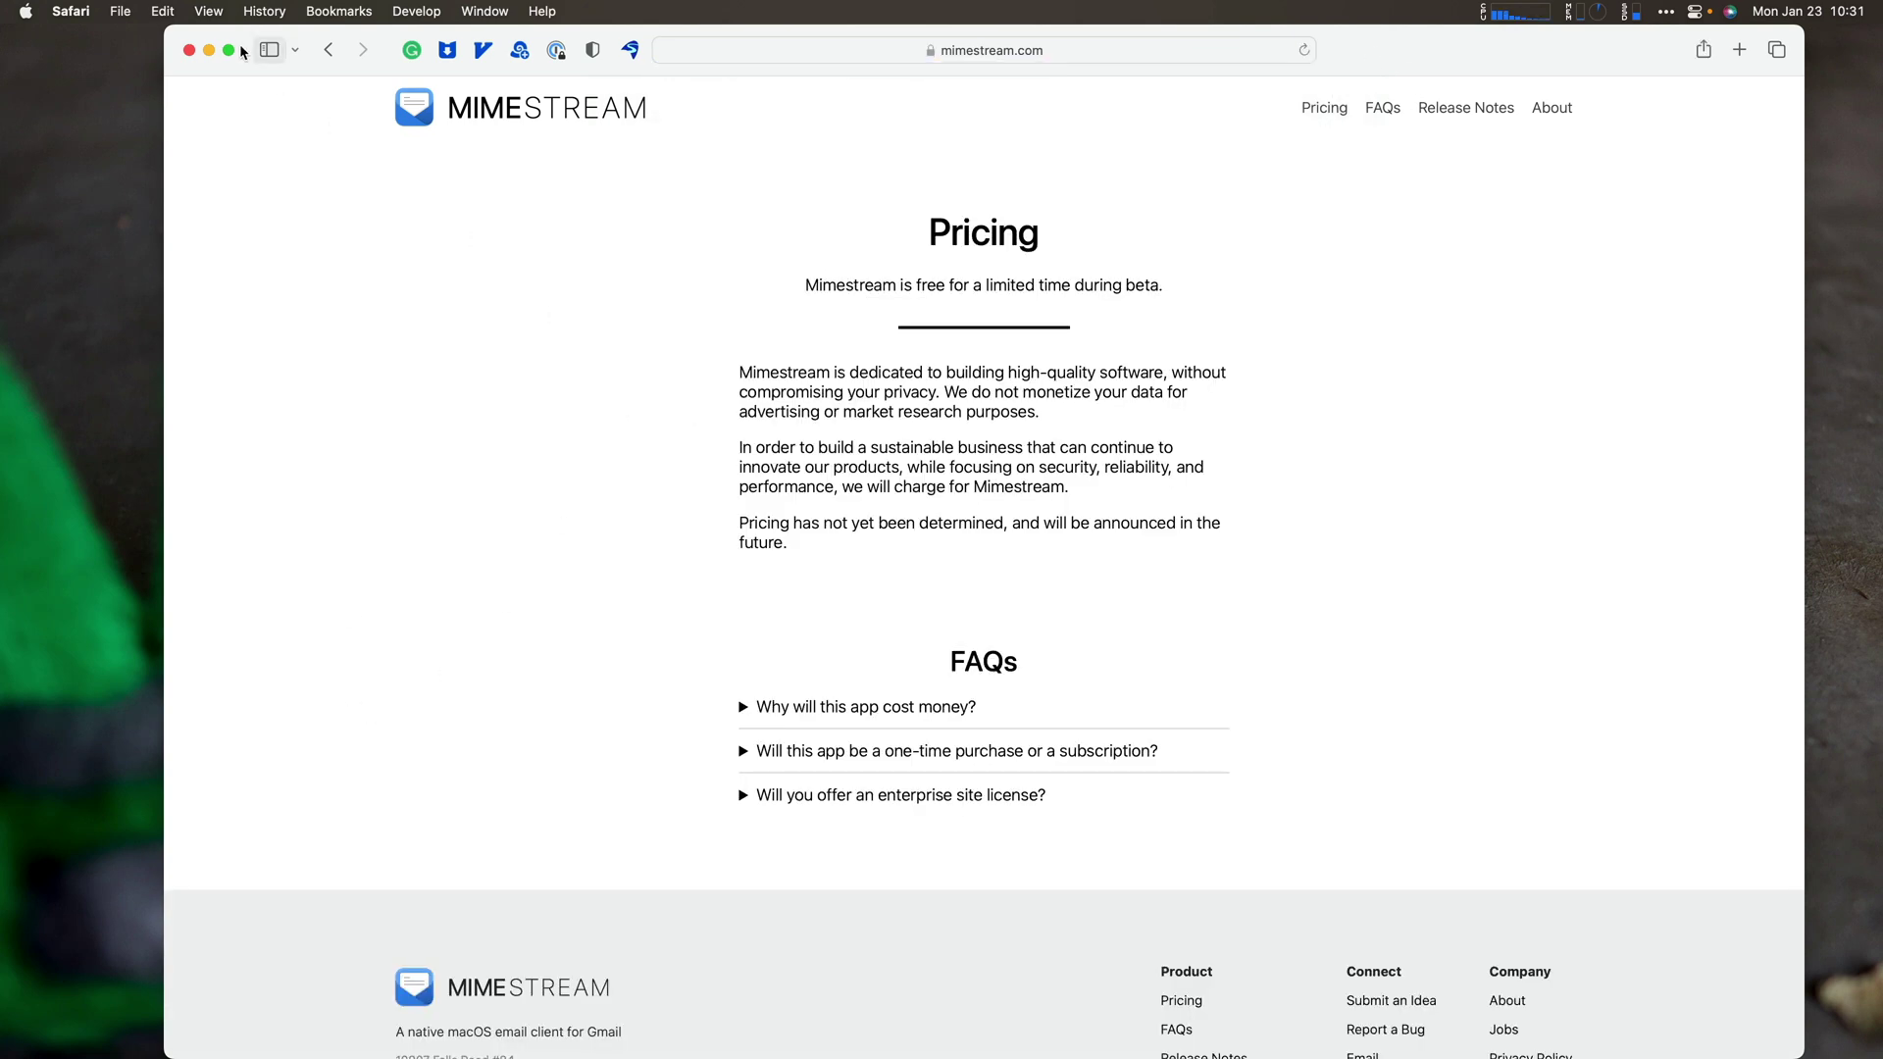
pyautogui.click(329, 50)
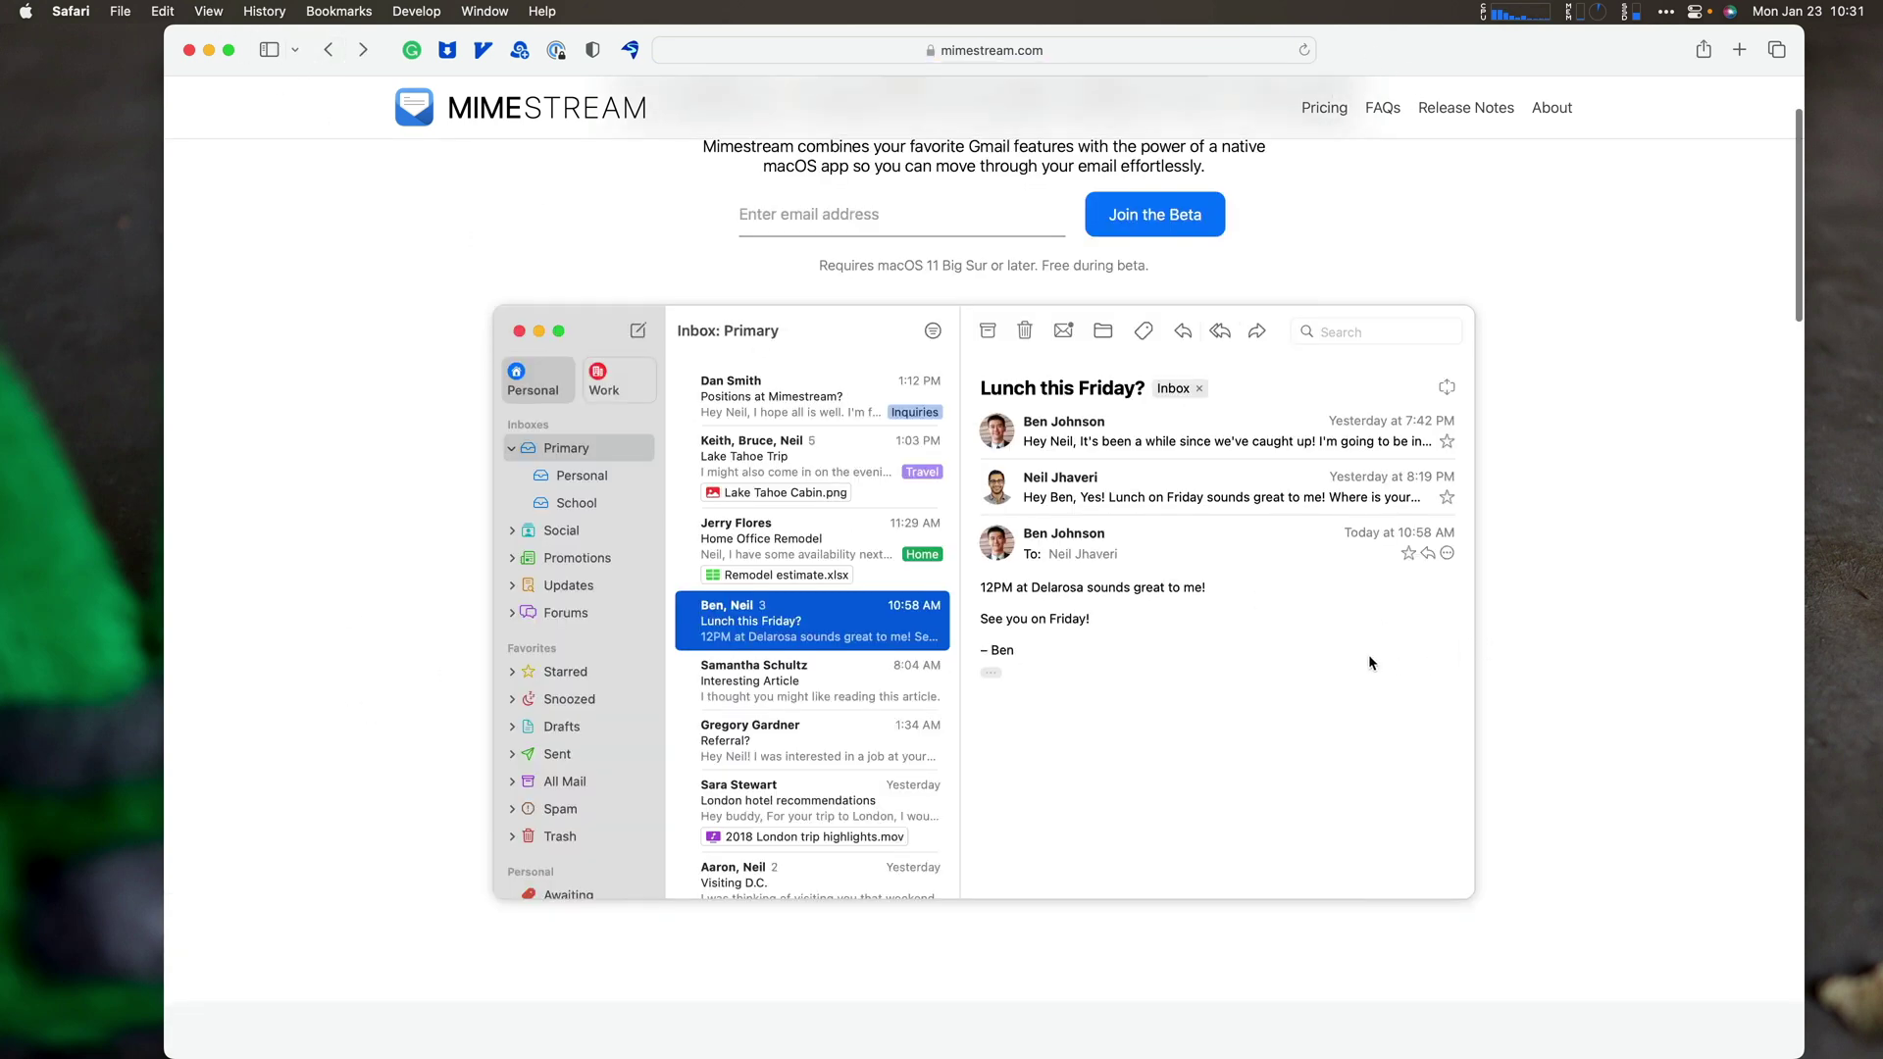
pyautogui.scroll(-5, 1369, 662)
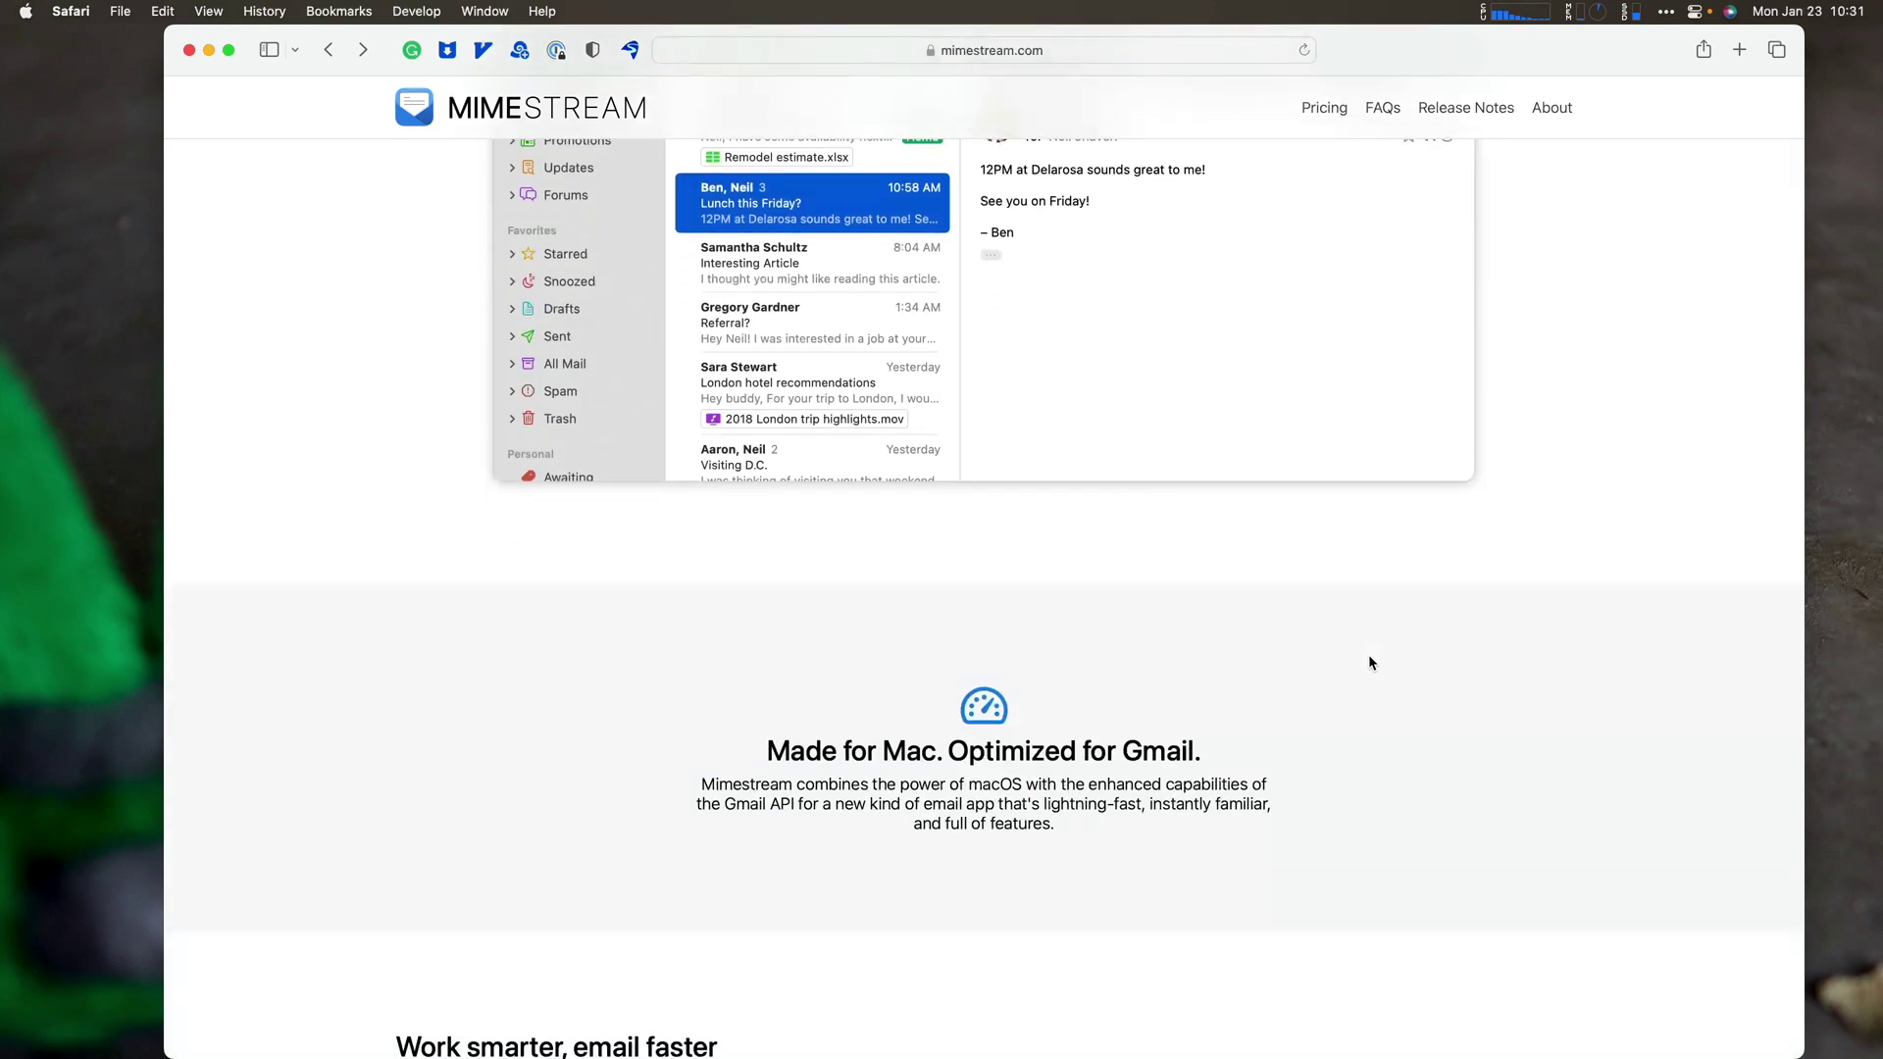
pyautogui.scroll(-3, 1369, 657)
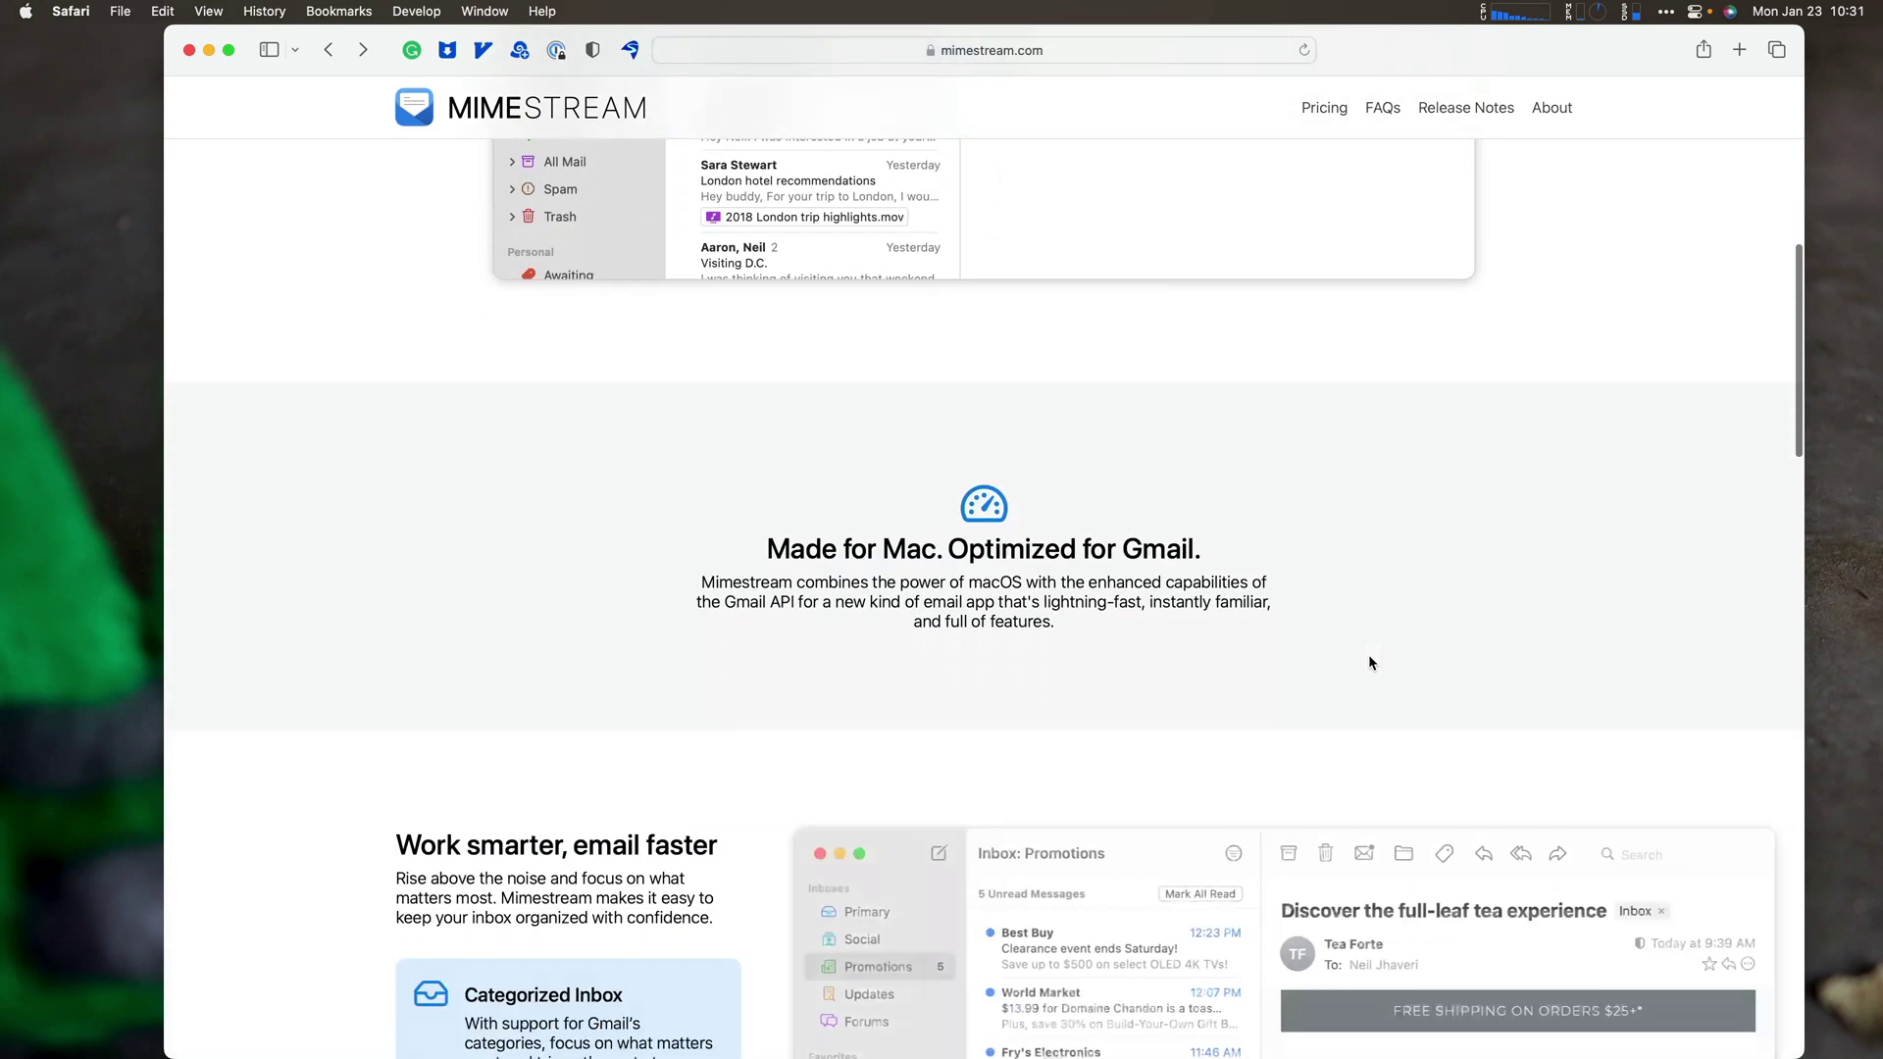
pyautogui.scroll(-5, 1369, 662)
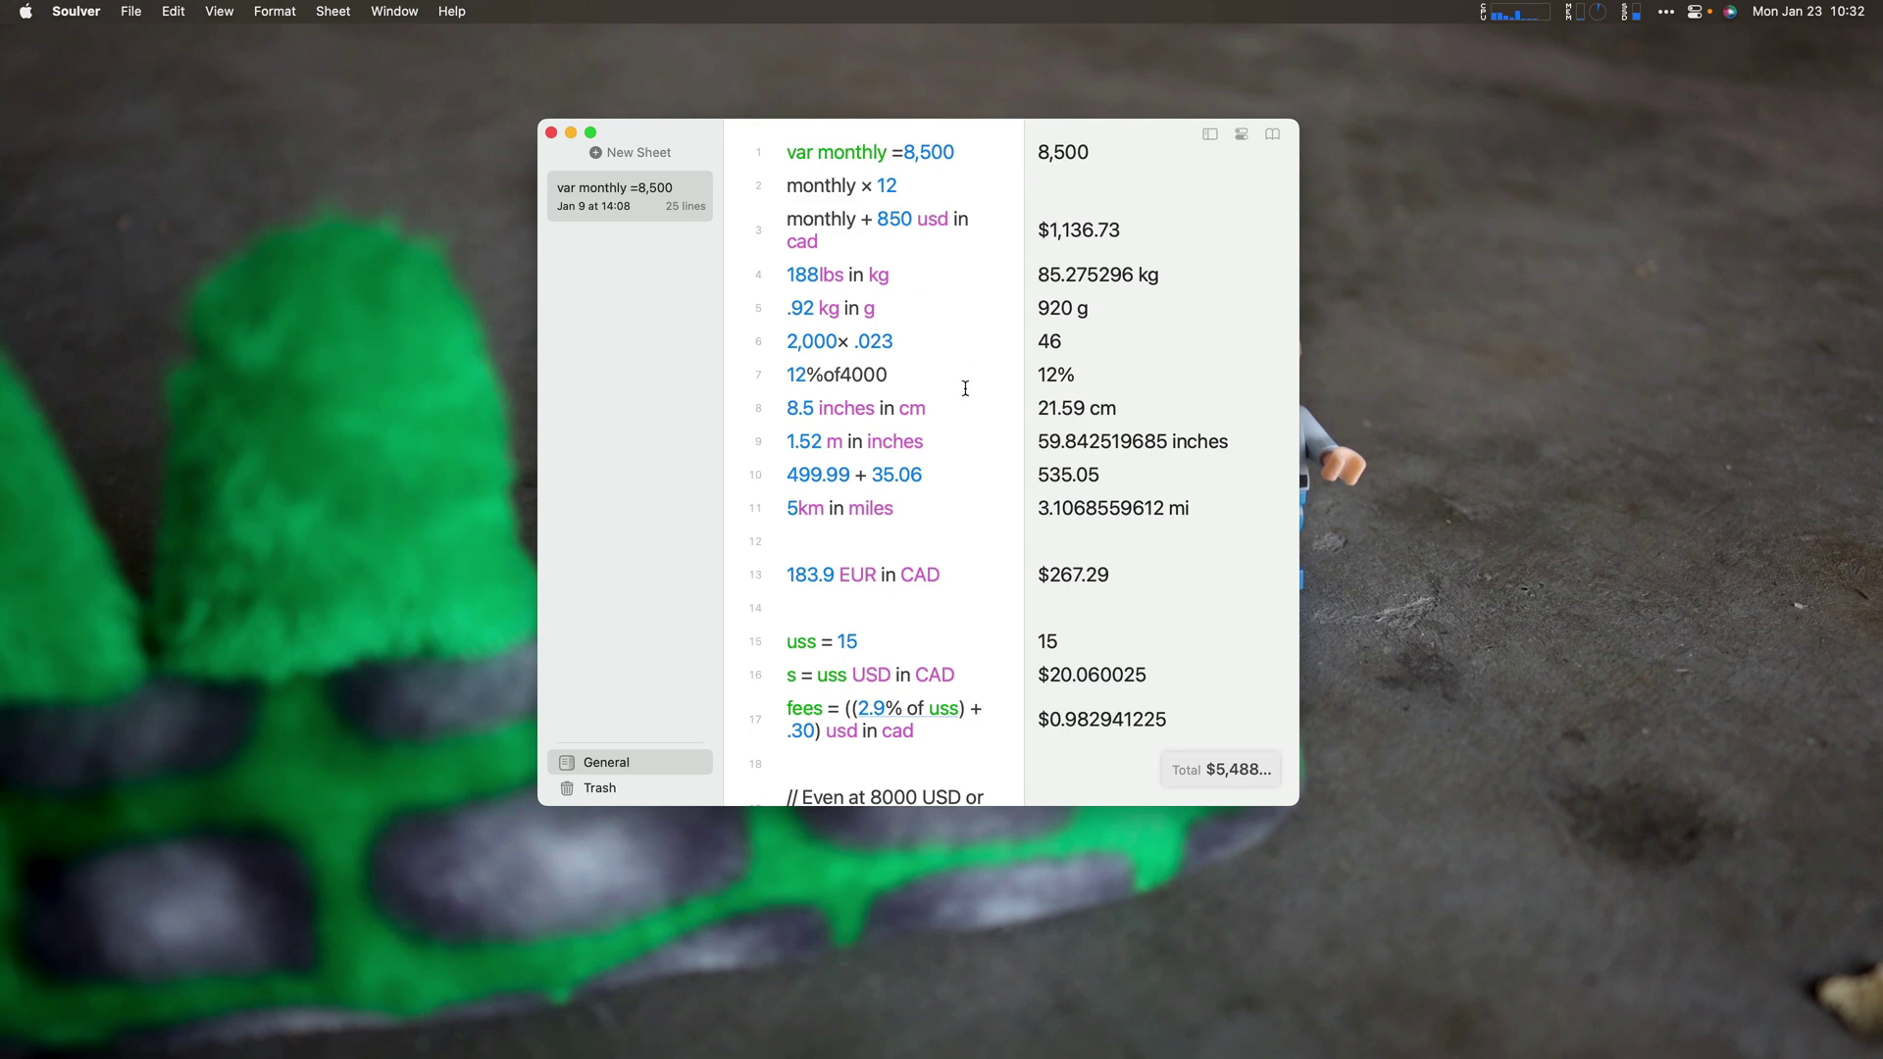
# Change line 15 to uss = 1,500 and select the 5,200 cash amount on line 20.
pyautogui.moveTo(1115, 320)
pyautogui.scroll(-5, 842, 464)
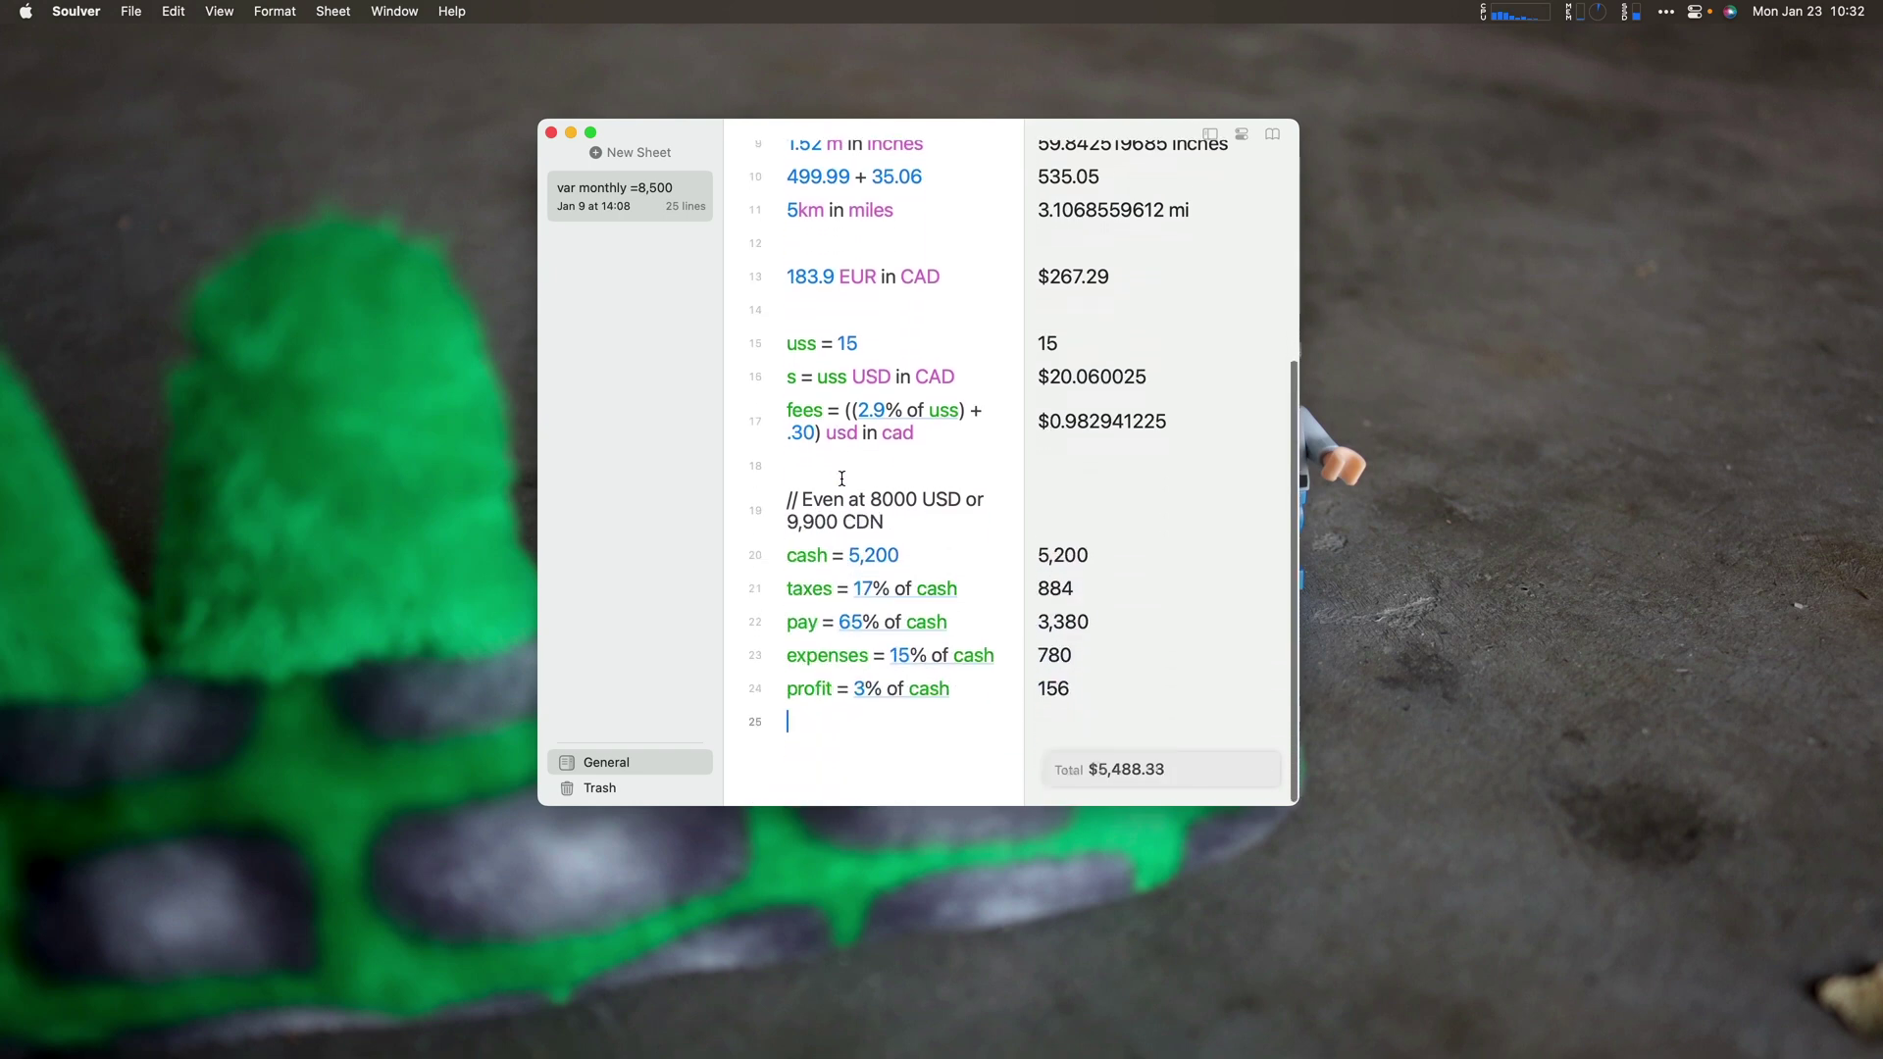
pyautogui.click(876, 347)
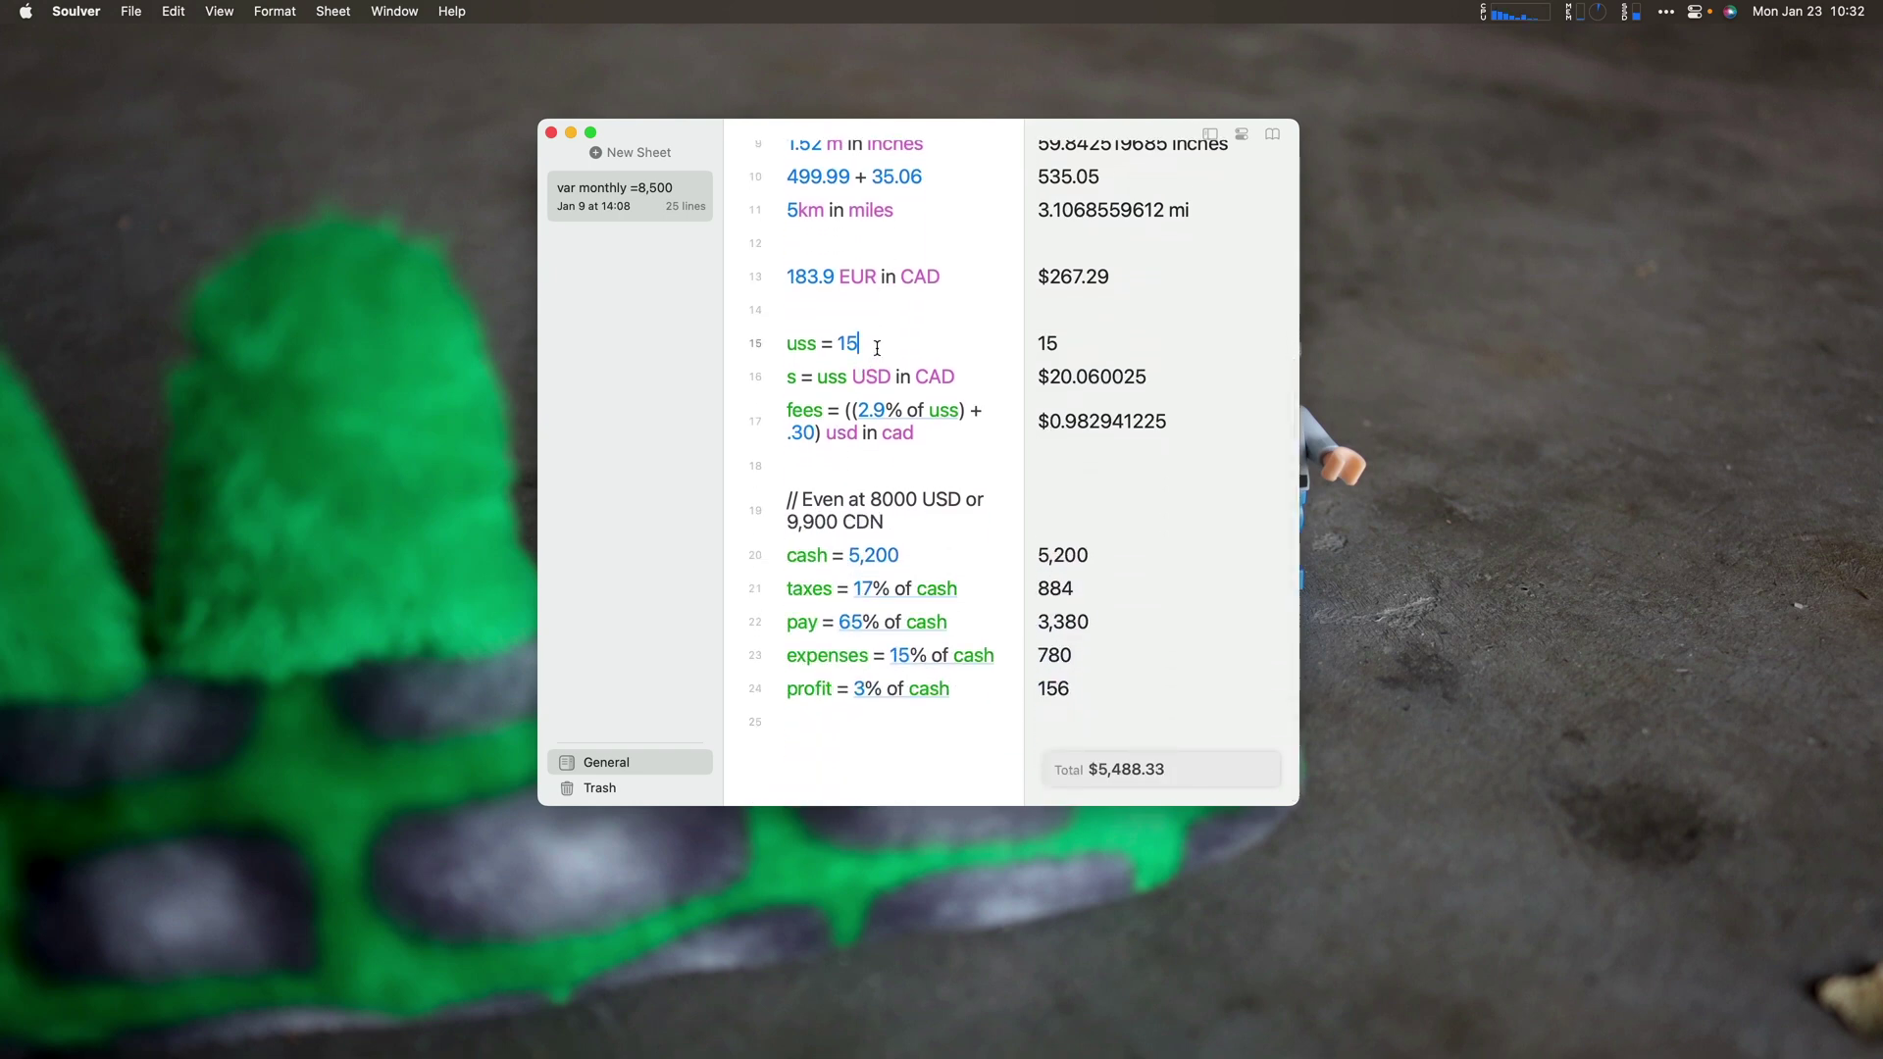
pyautogui.write('00')
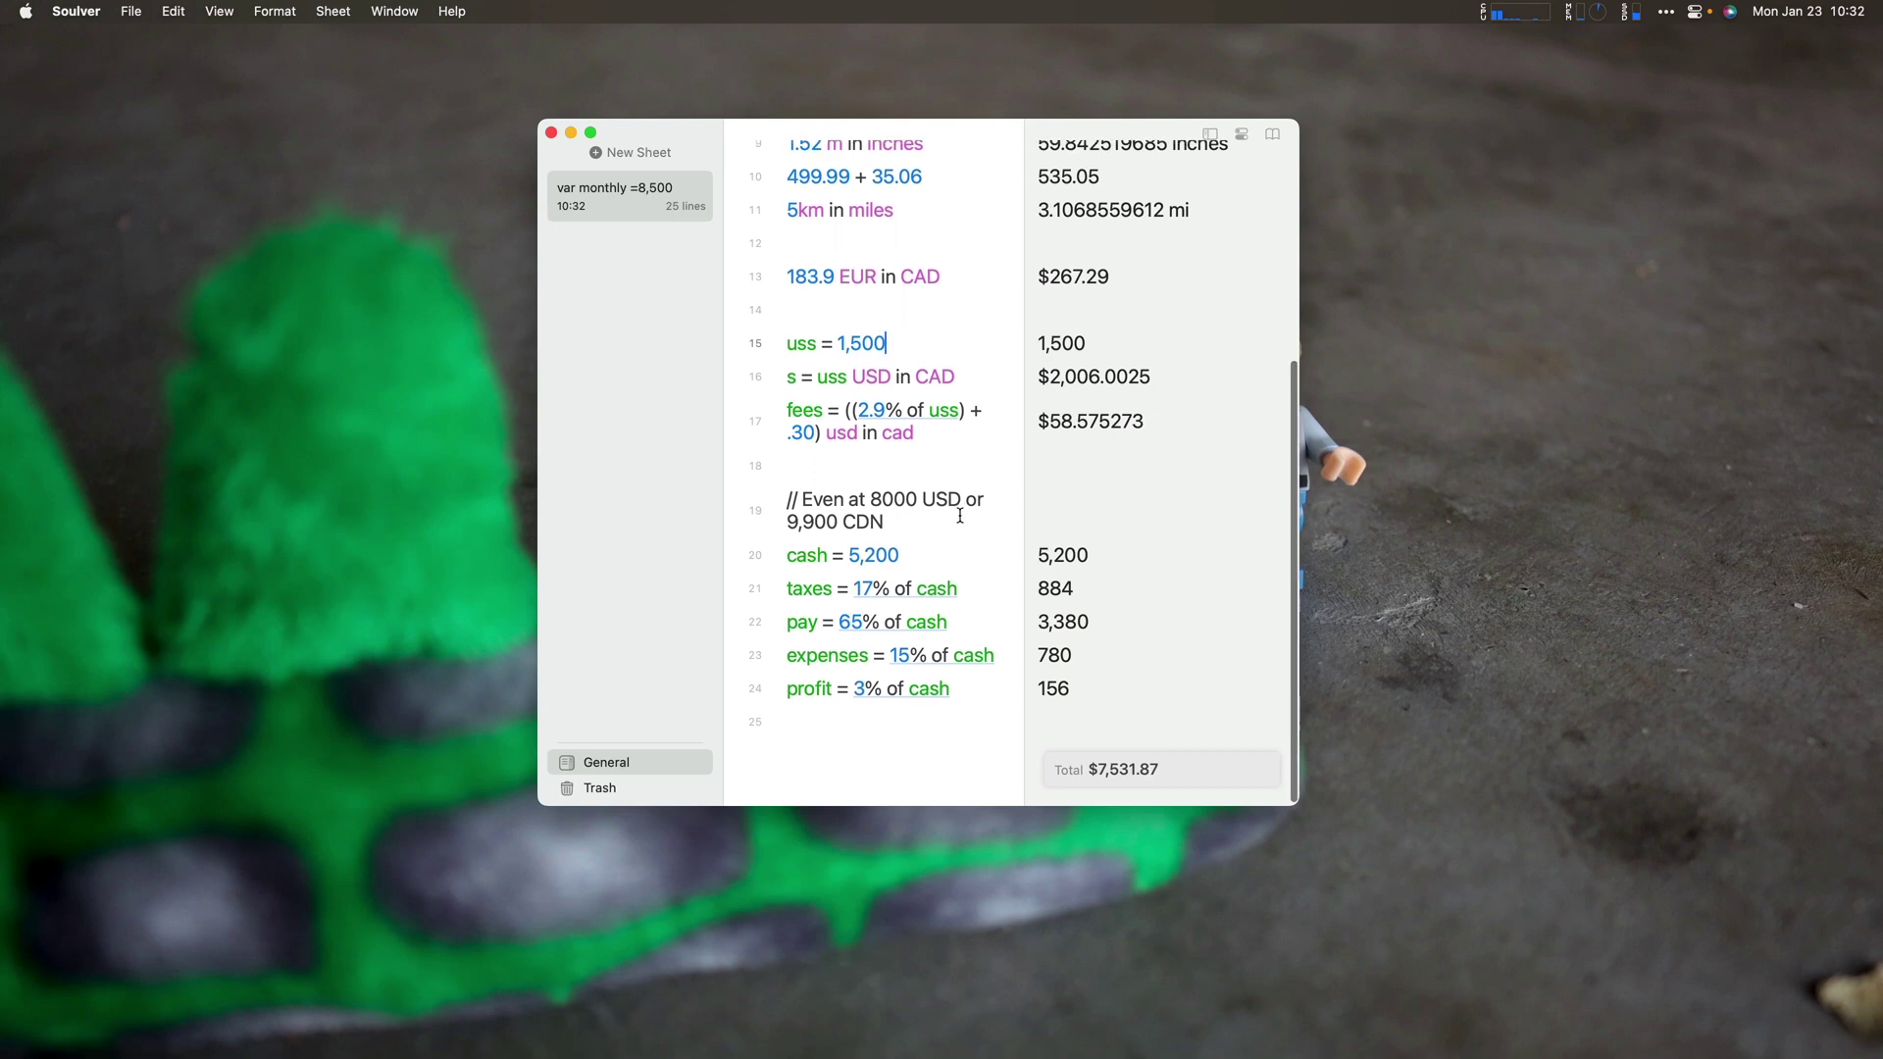
pyautogui.moveTo(910, 554); pyautogui.dragTo(854, 557)
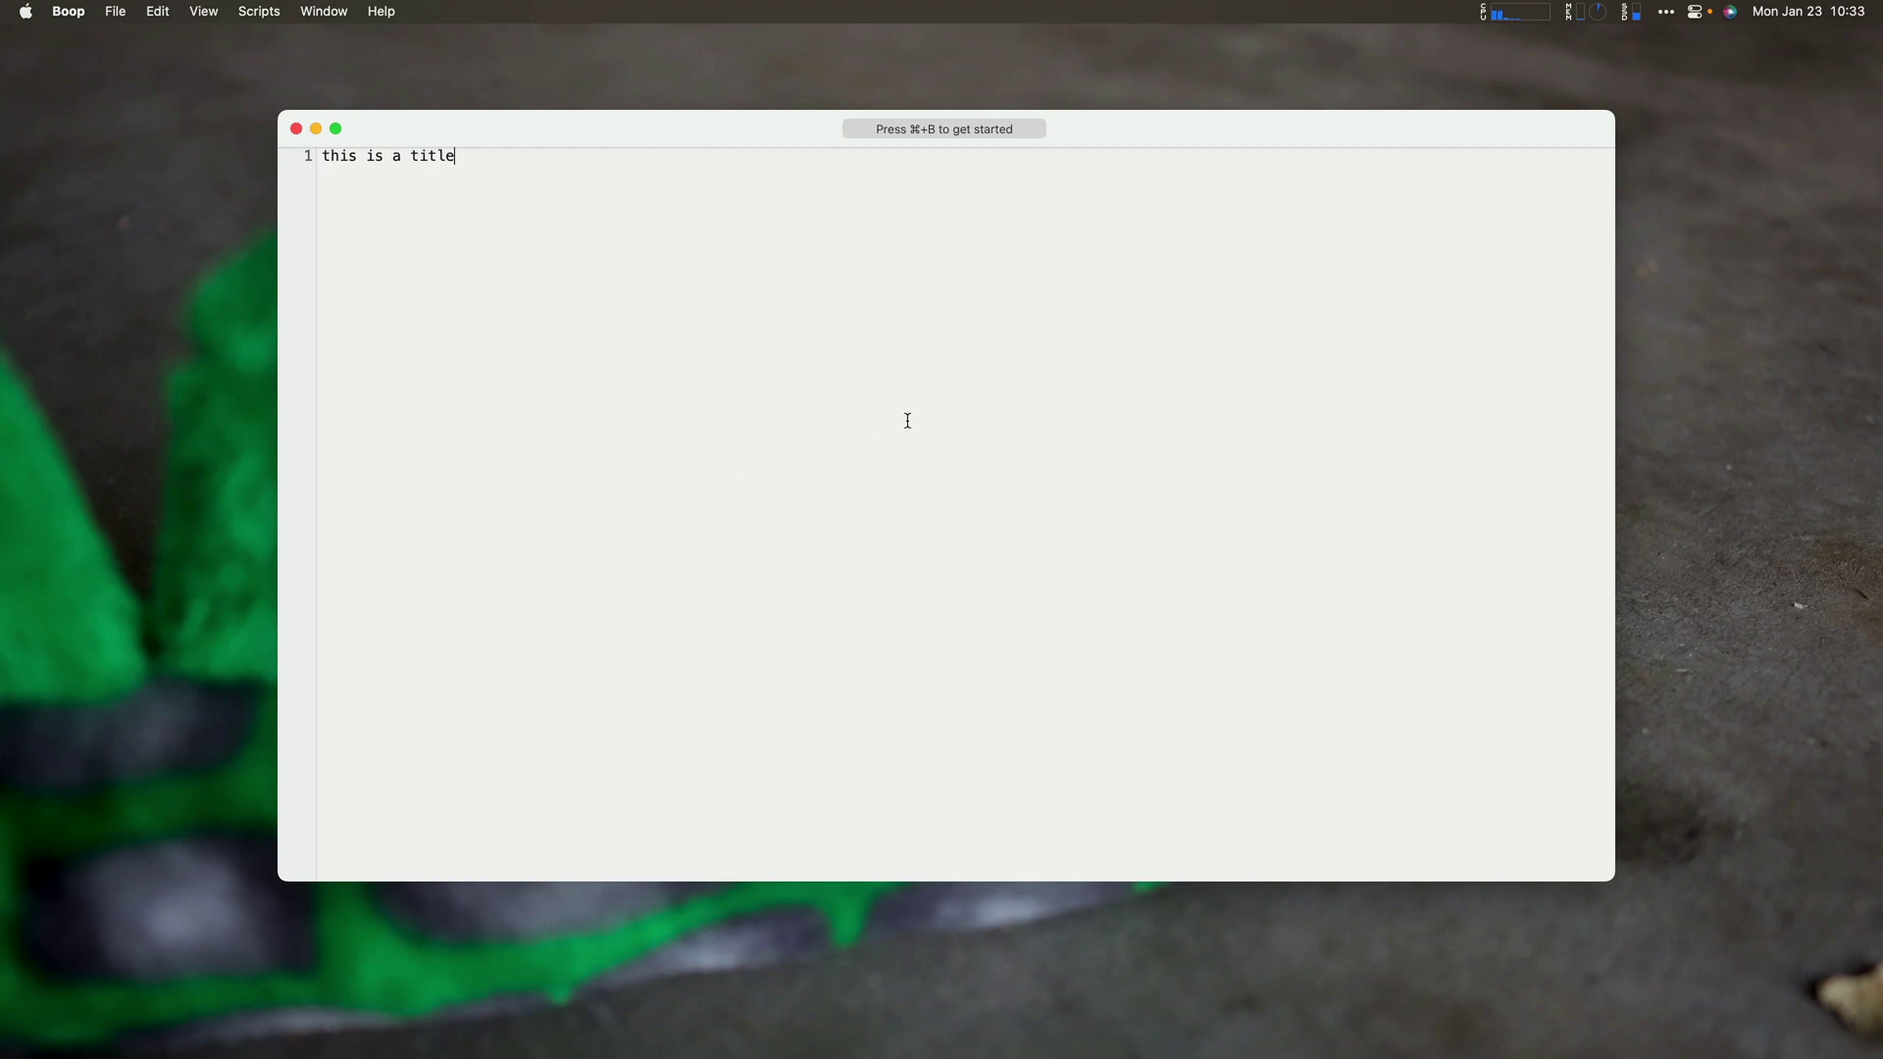
# Apply the Sponge Case script to the title line in Boop.
pyautogui.press('super+b')
pyautogui.write('case')
pyautogui.press('Down')
pyautogui.press('Return')
# Run the Upcase script so the line reads THIS IS A TITLE.
pyautogui.press('super+b')
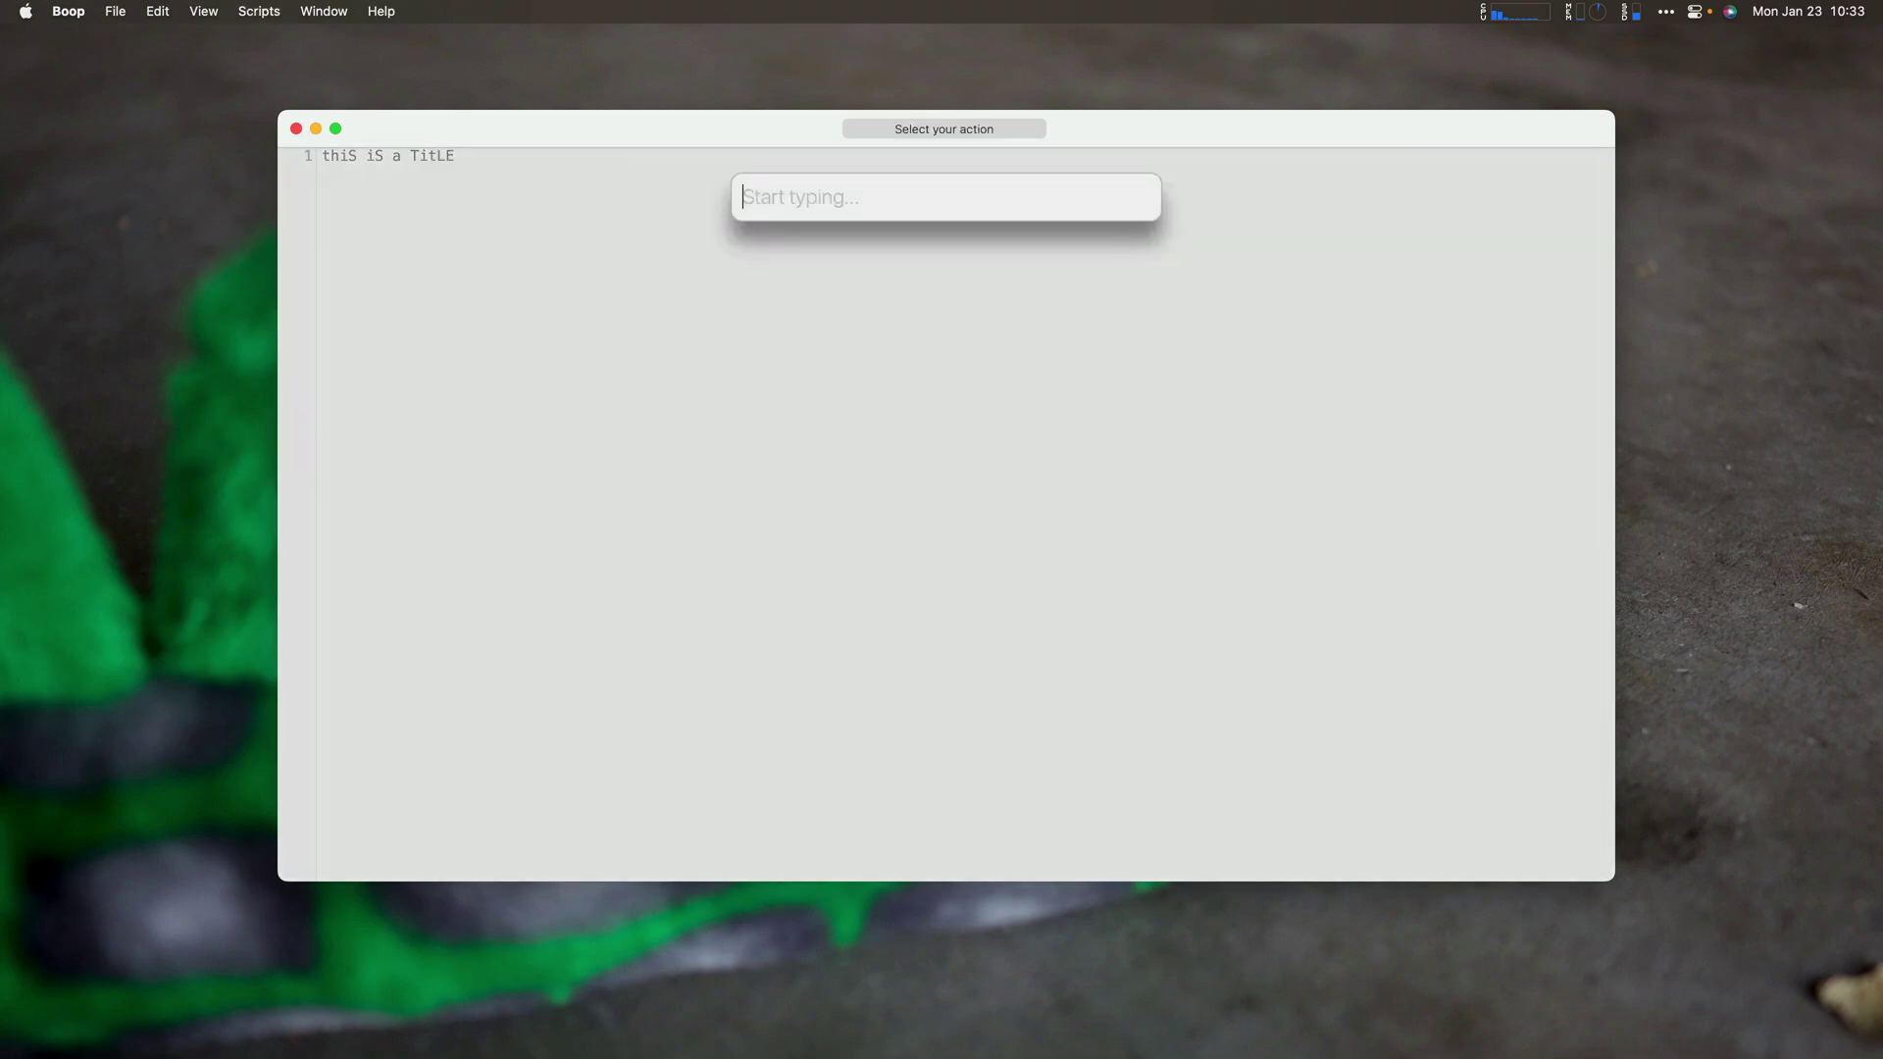
pyautogui.write('up')
pyautogui.press('Down')
pyautogui.press('Return')
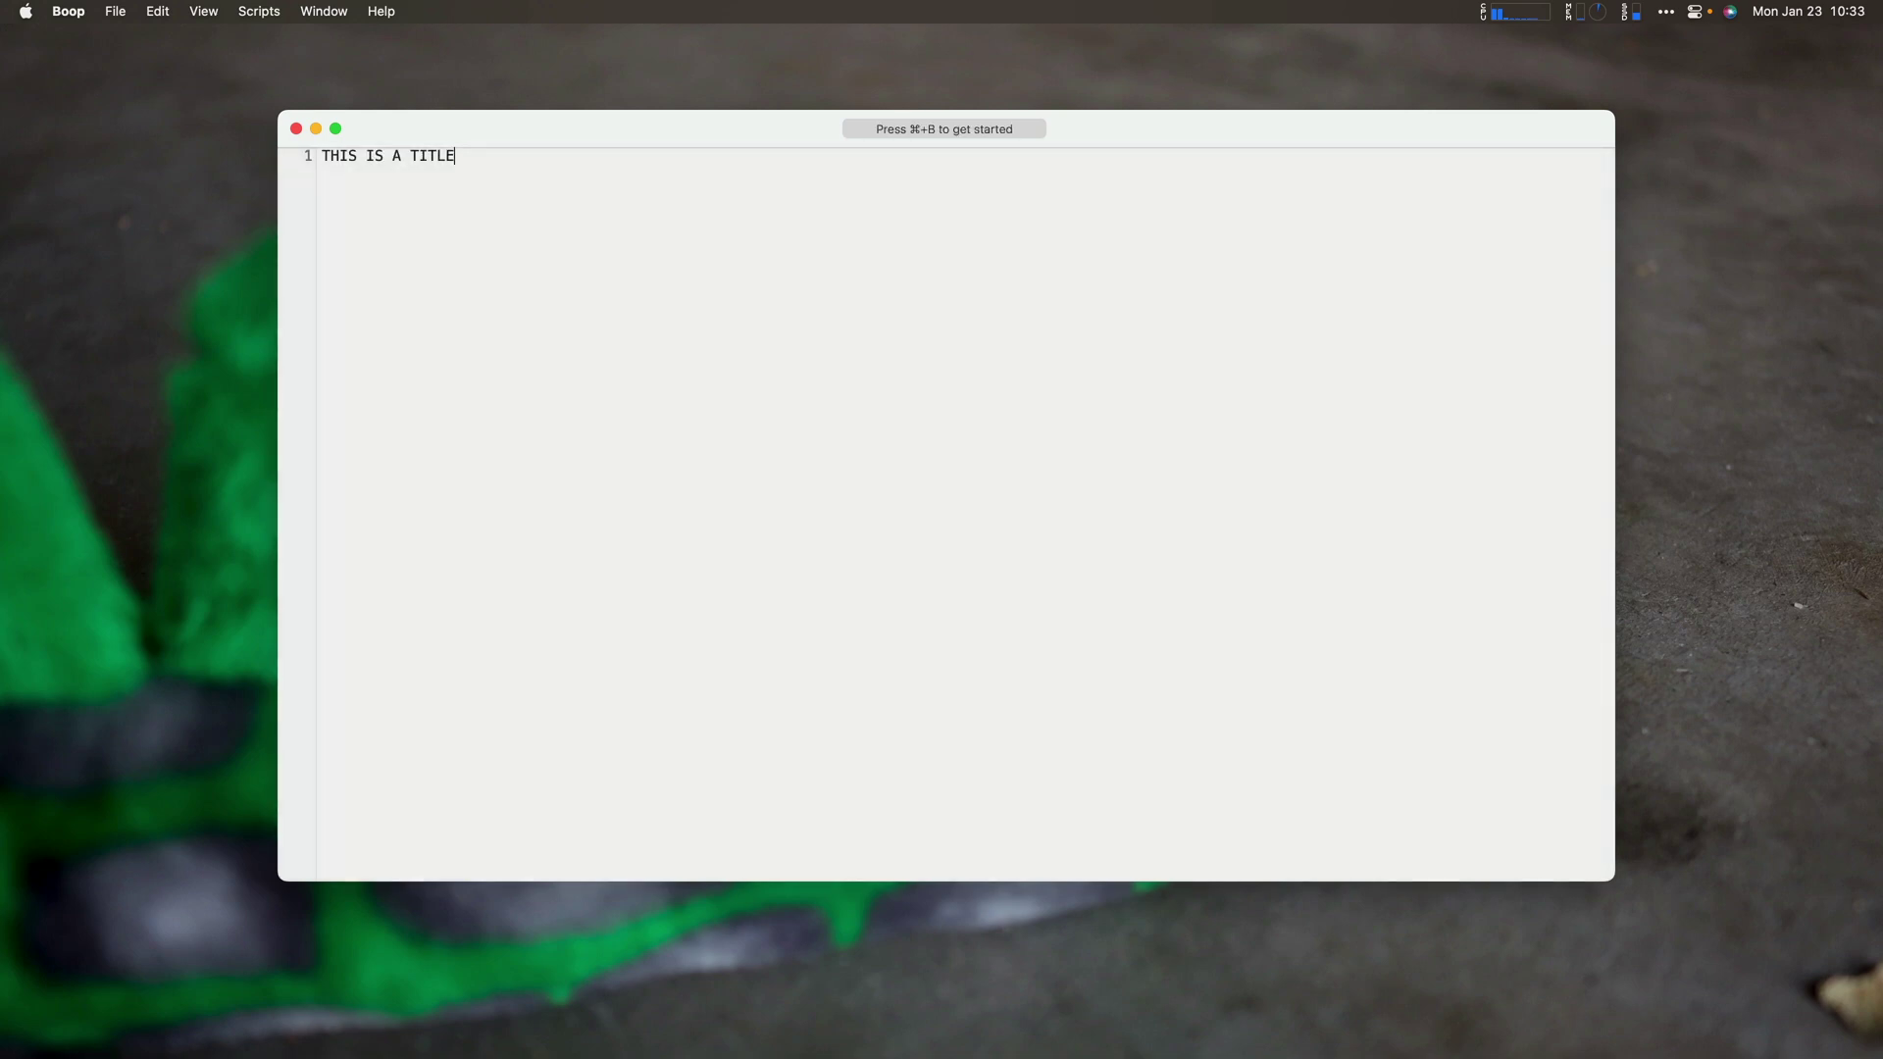
# Search the scripts for 'uns' to find PHP Unserialize, then hide Boop.
pyautogui.press('super+b')
pyautogui.write('uns')
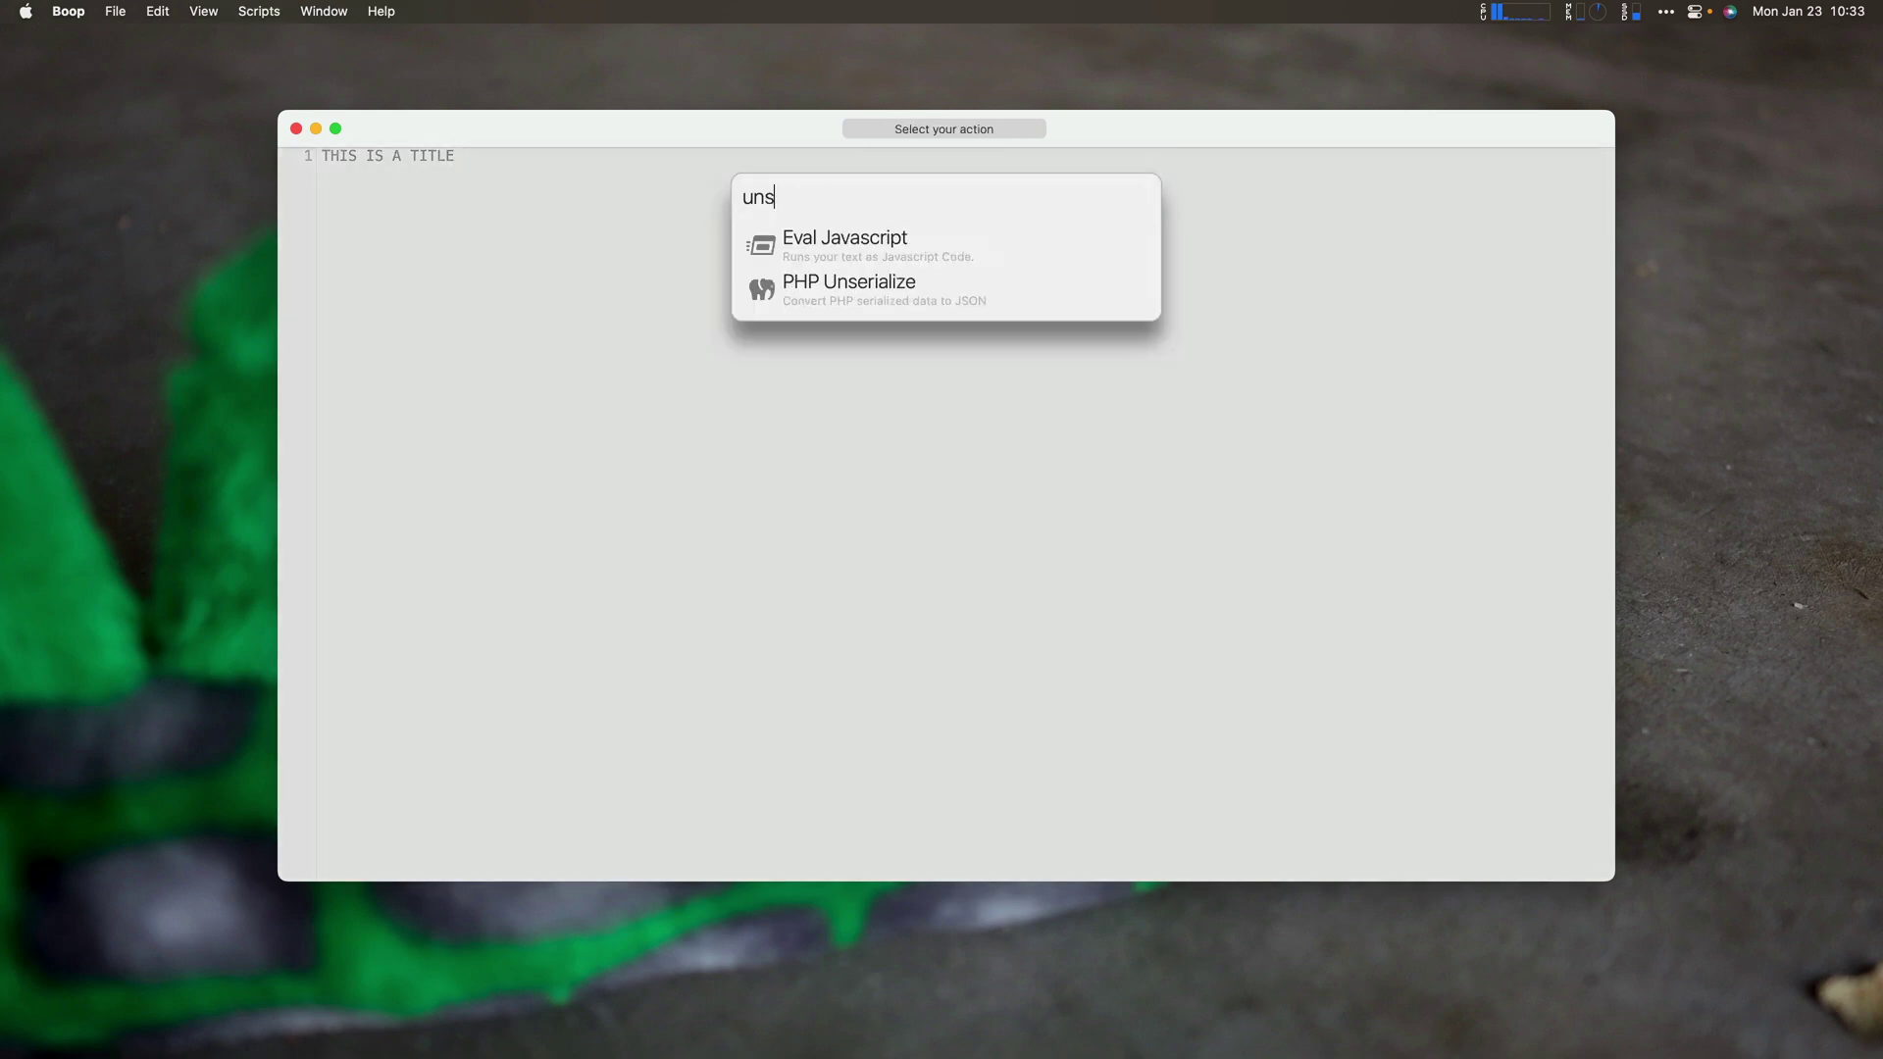
pyautogui.press('Down')
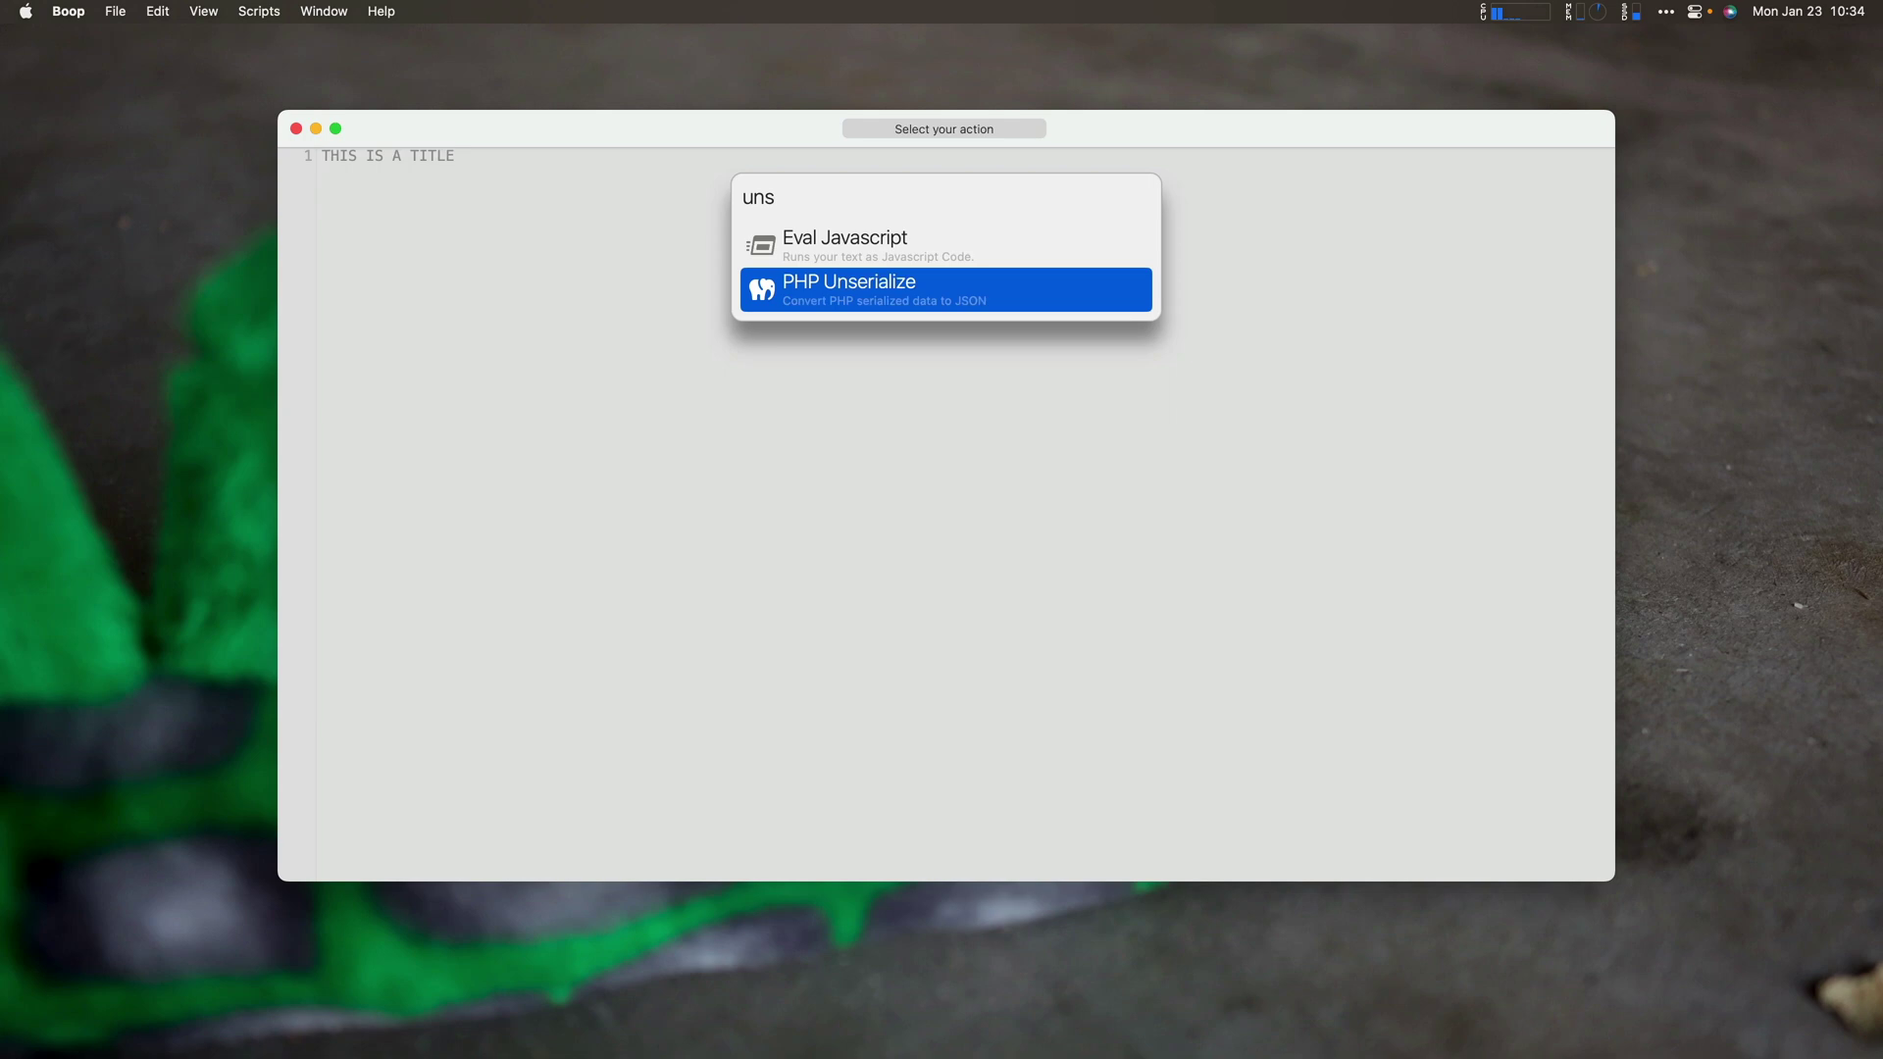
pyautogui.press('super+q')
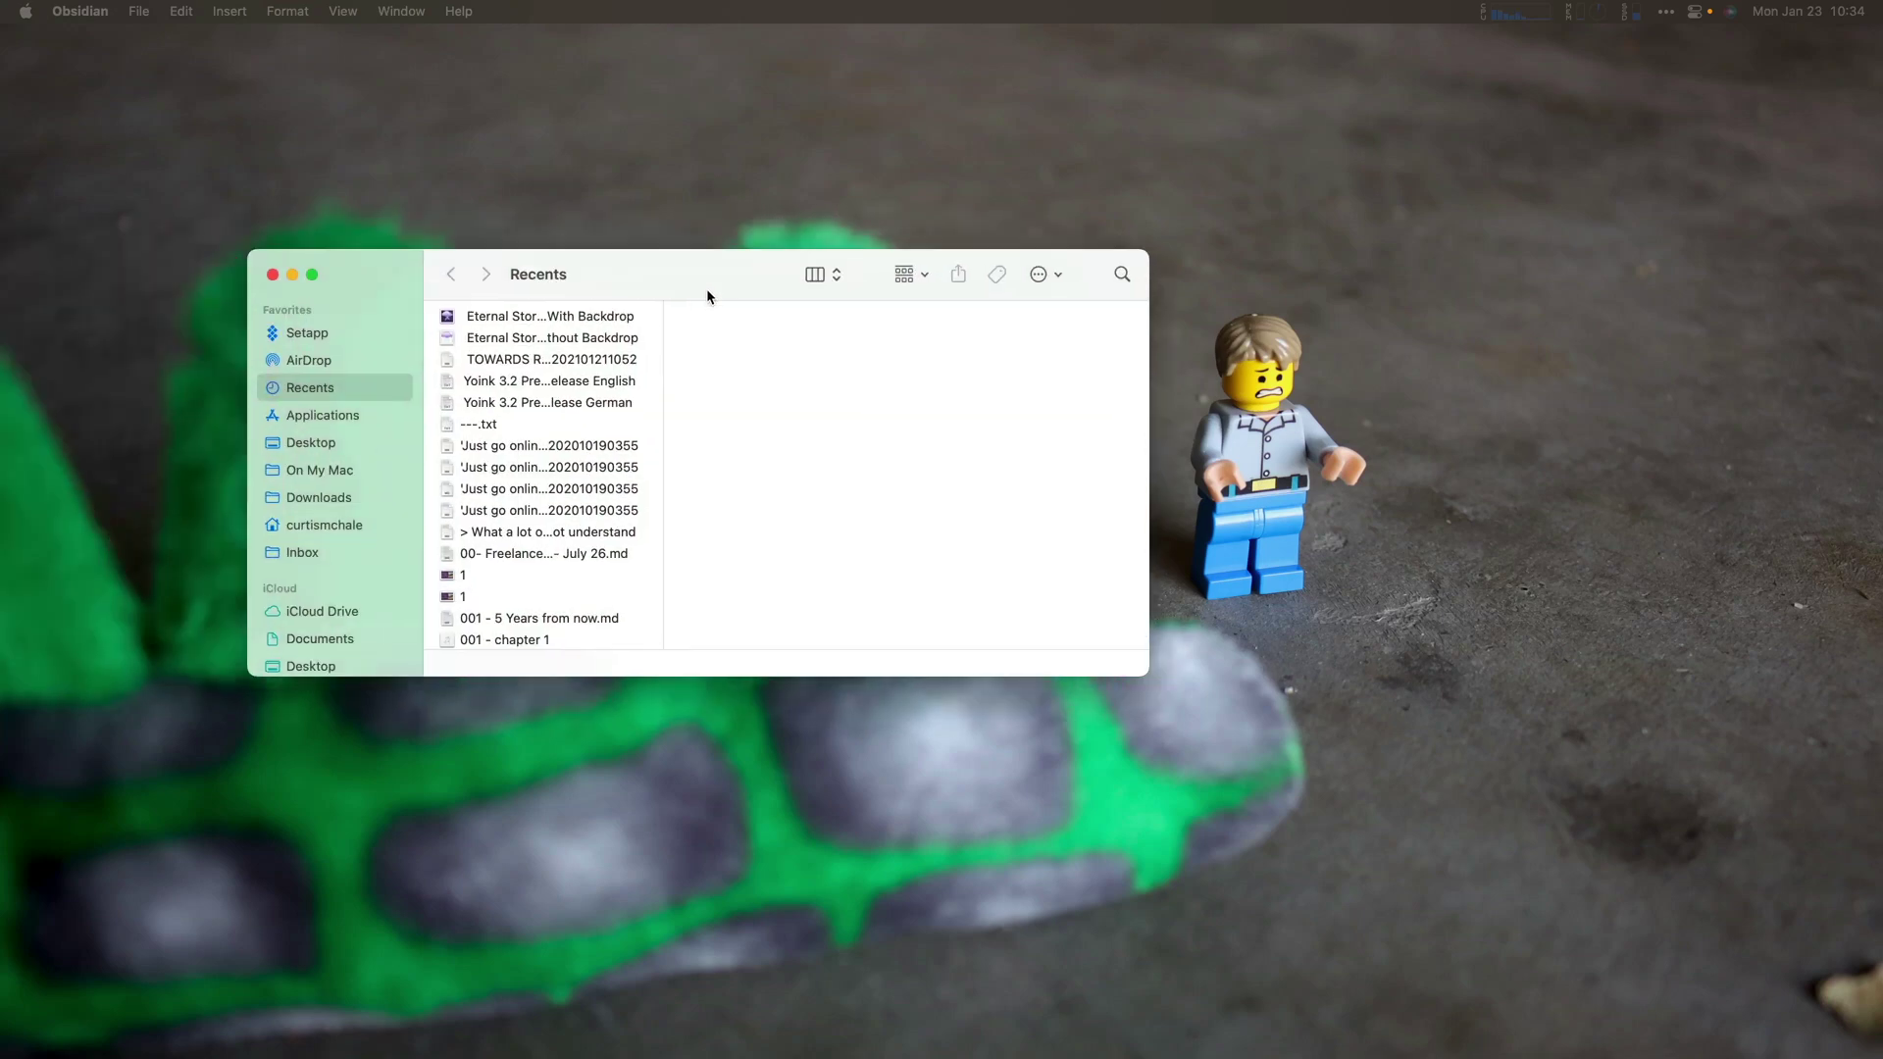
# Center the Finder Recents window and briefly view CleanShot's capture options.
pyautogui.moveTo(745, 307); pyautogui.dragTo(828, 336)
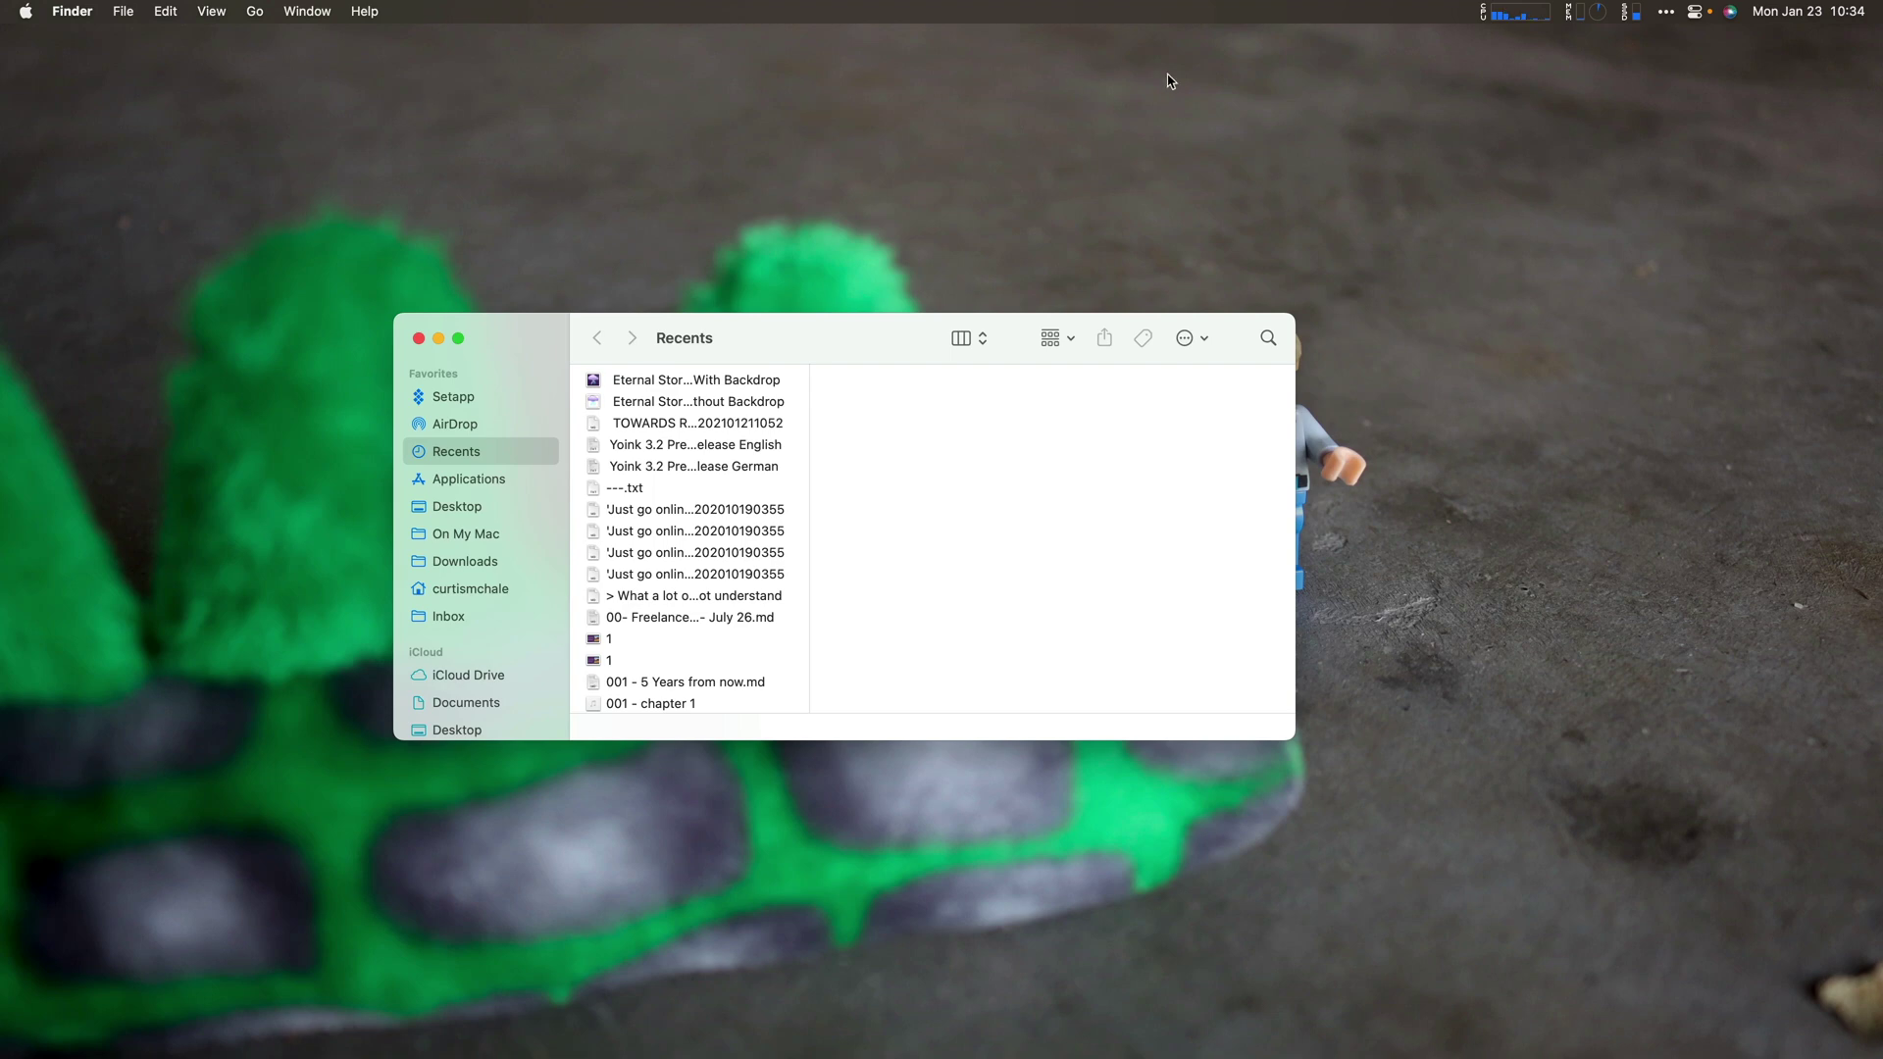
pyautogui.moveTo(1297, 13)
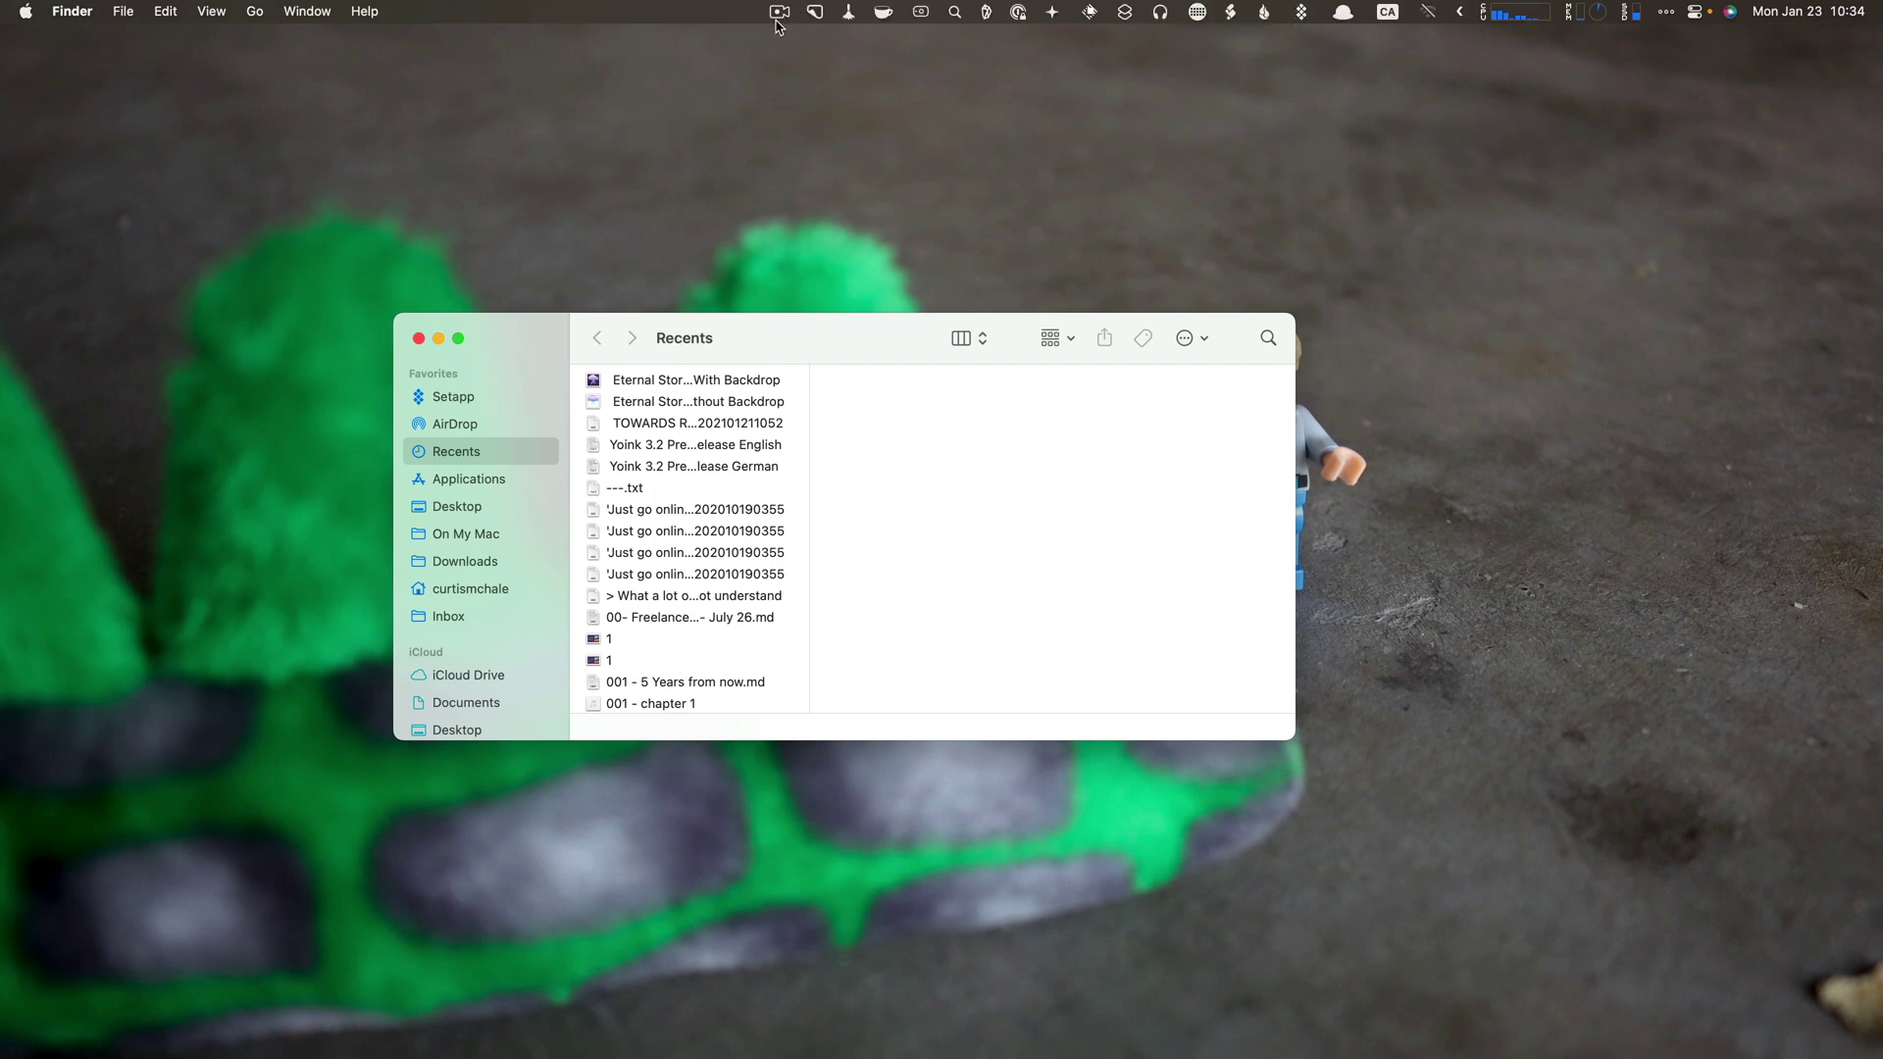
pyautogui.click(817, 14)
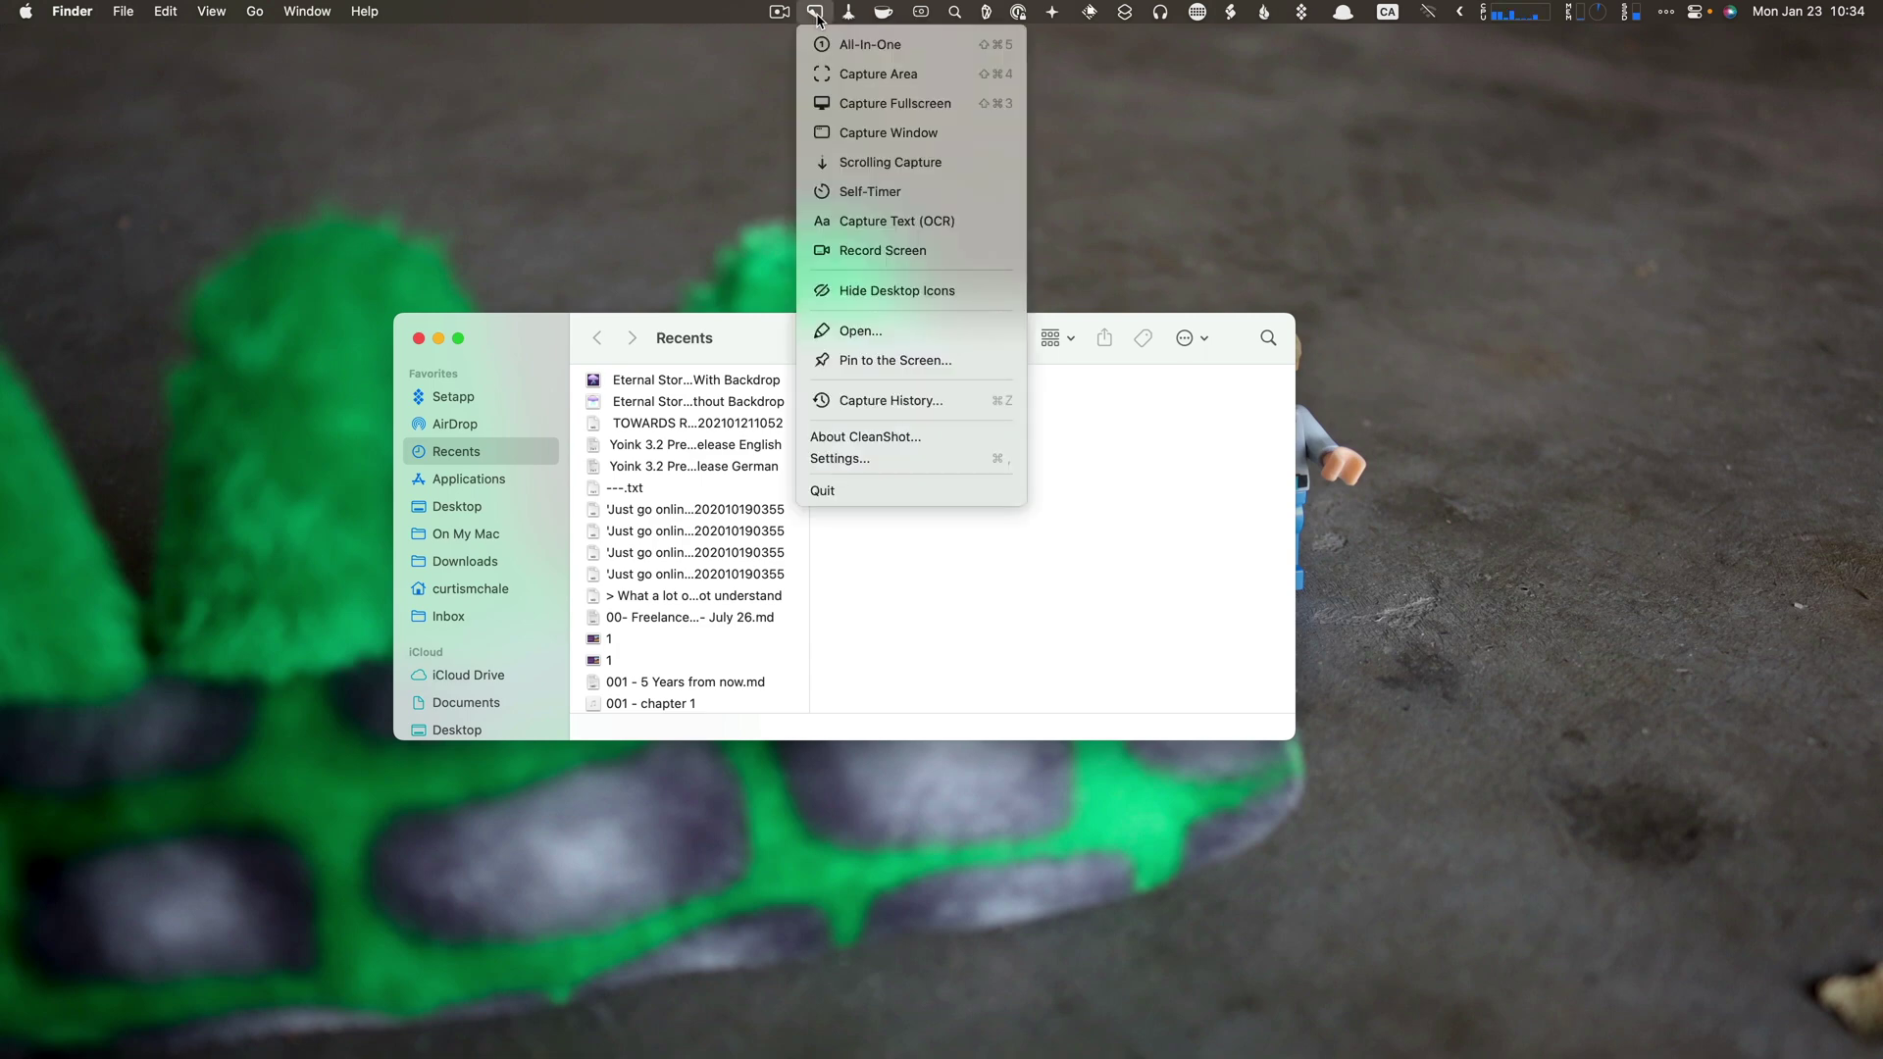
pyautogui.click(817, 14)
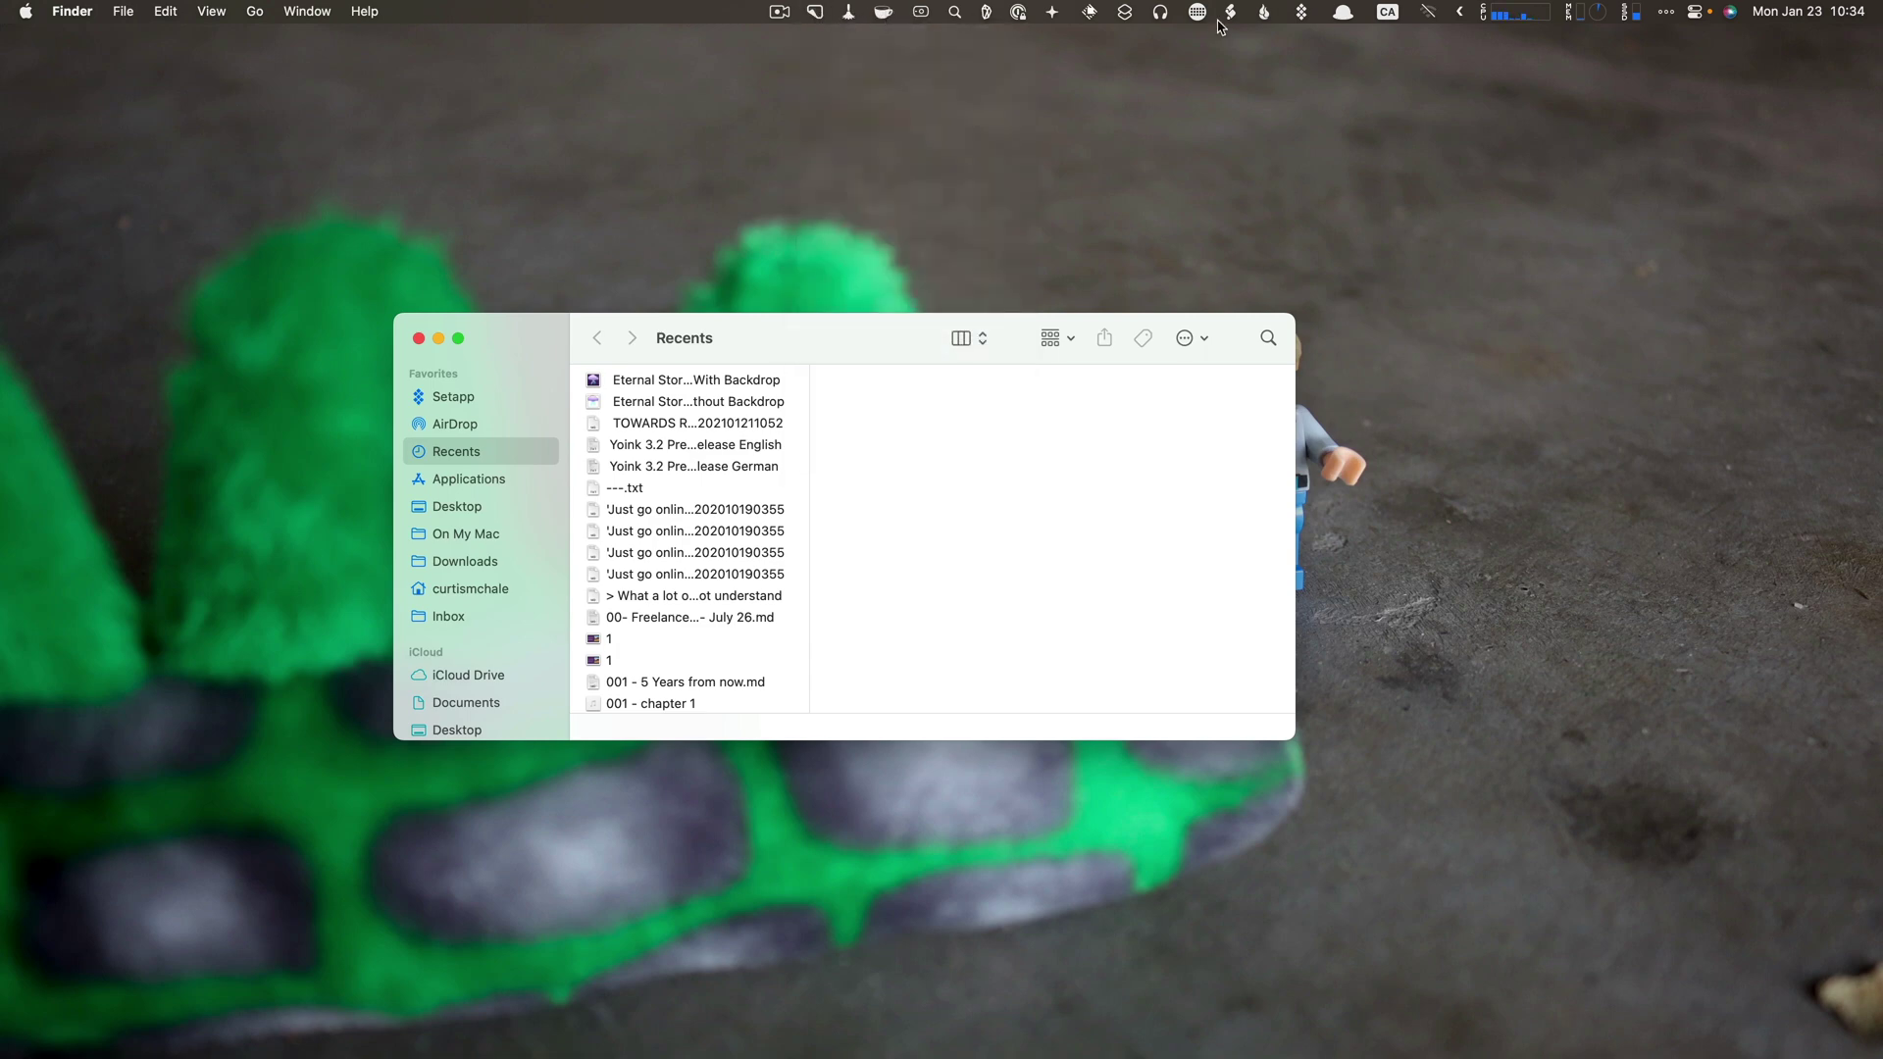
# Open Bartender 4's preferences from its menu bar item.
pyautogui.click(1667, 13)
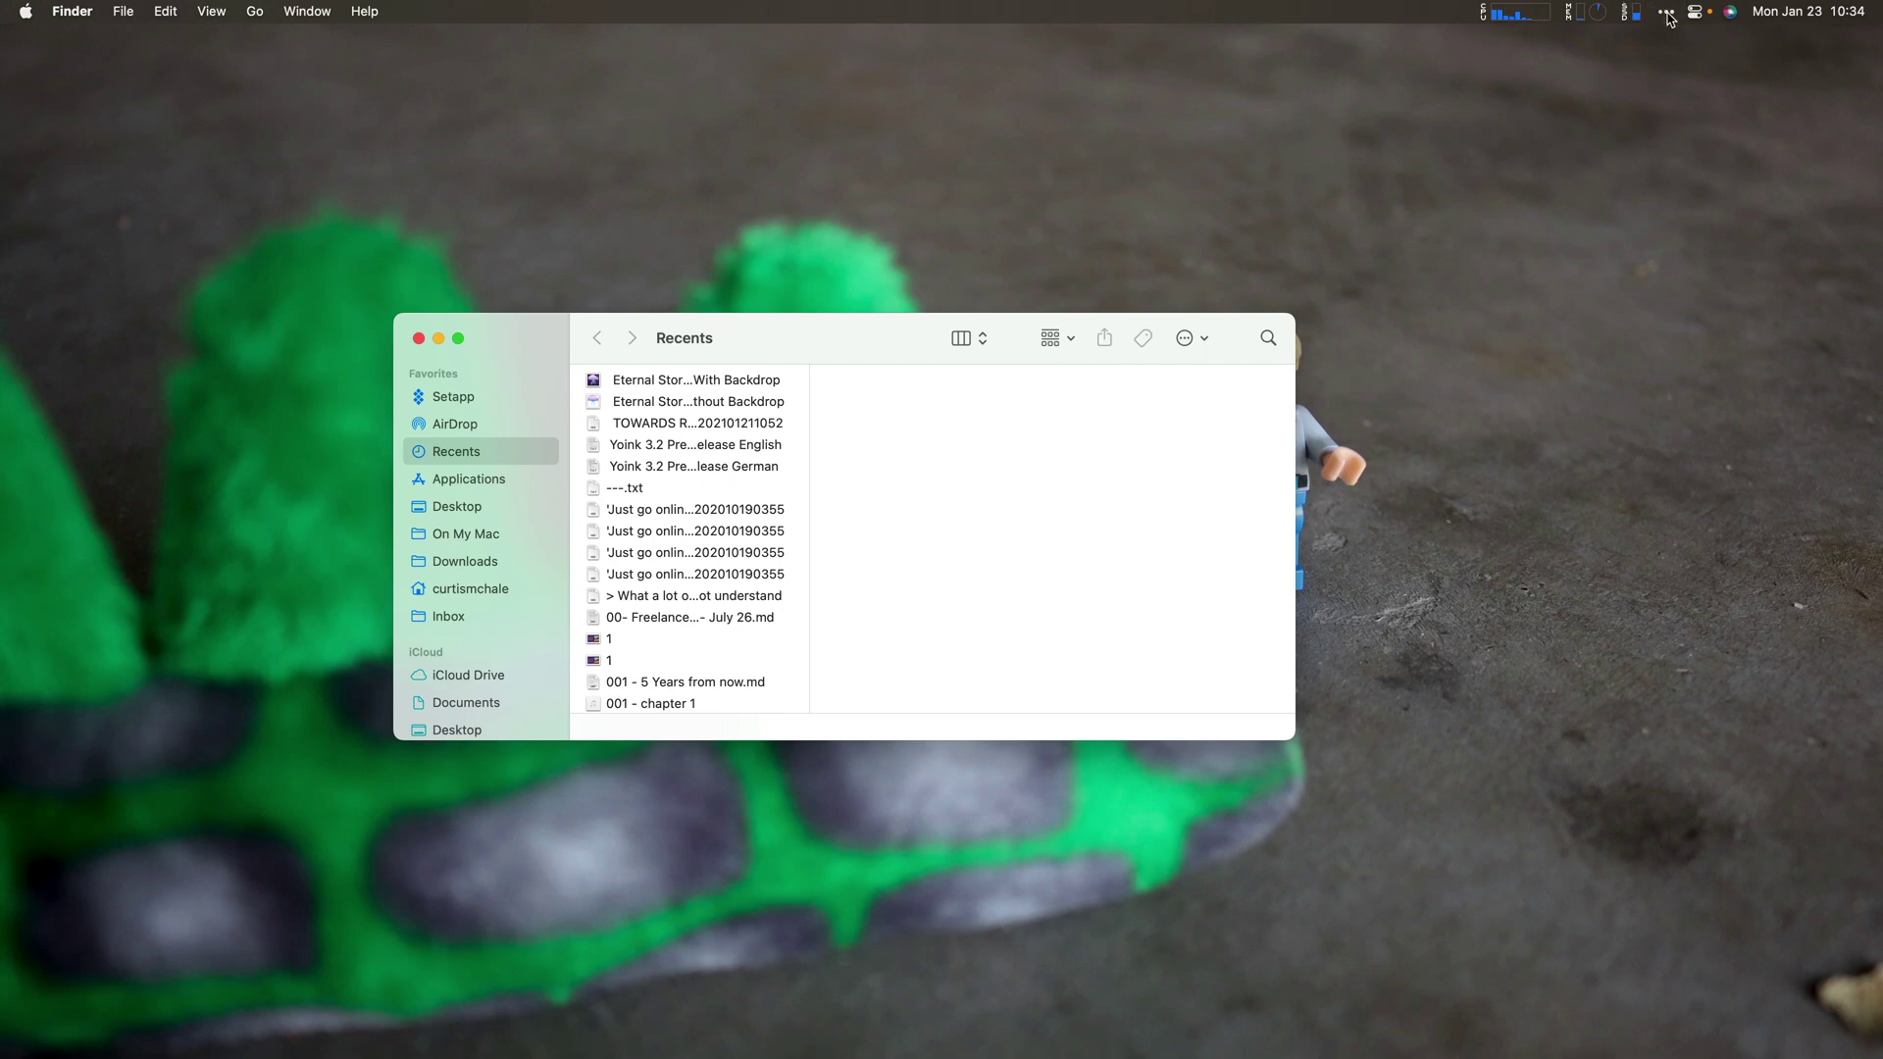
pyautogui.click(1667, 14)
pyautogui.rightClick(1667, 14)
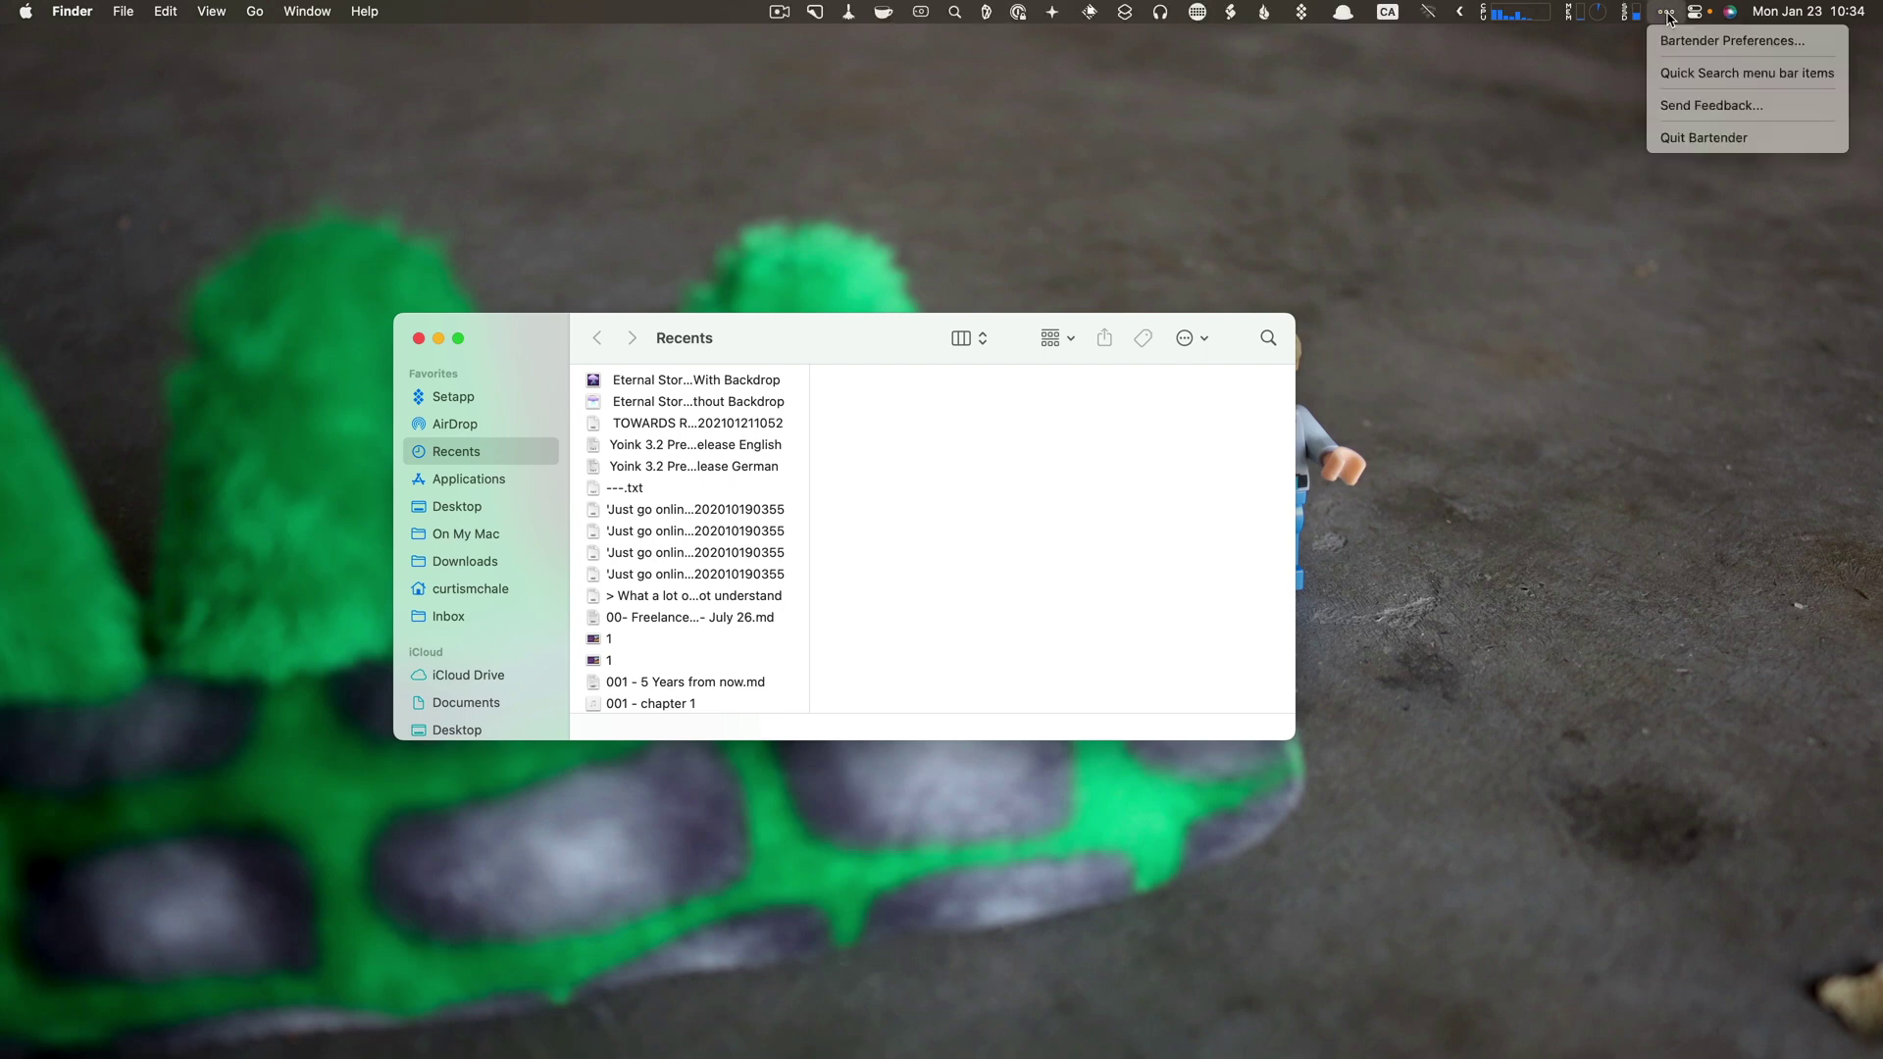
pyautogui.click(1708, 42)
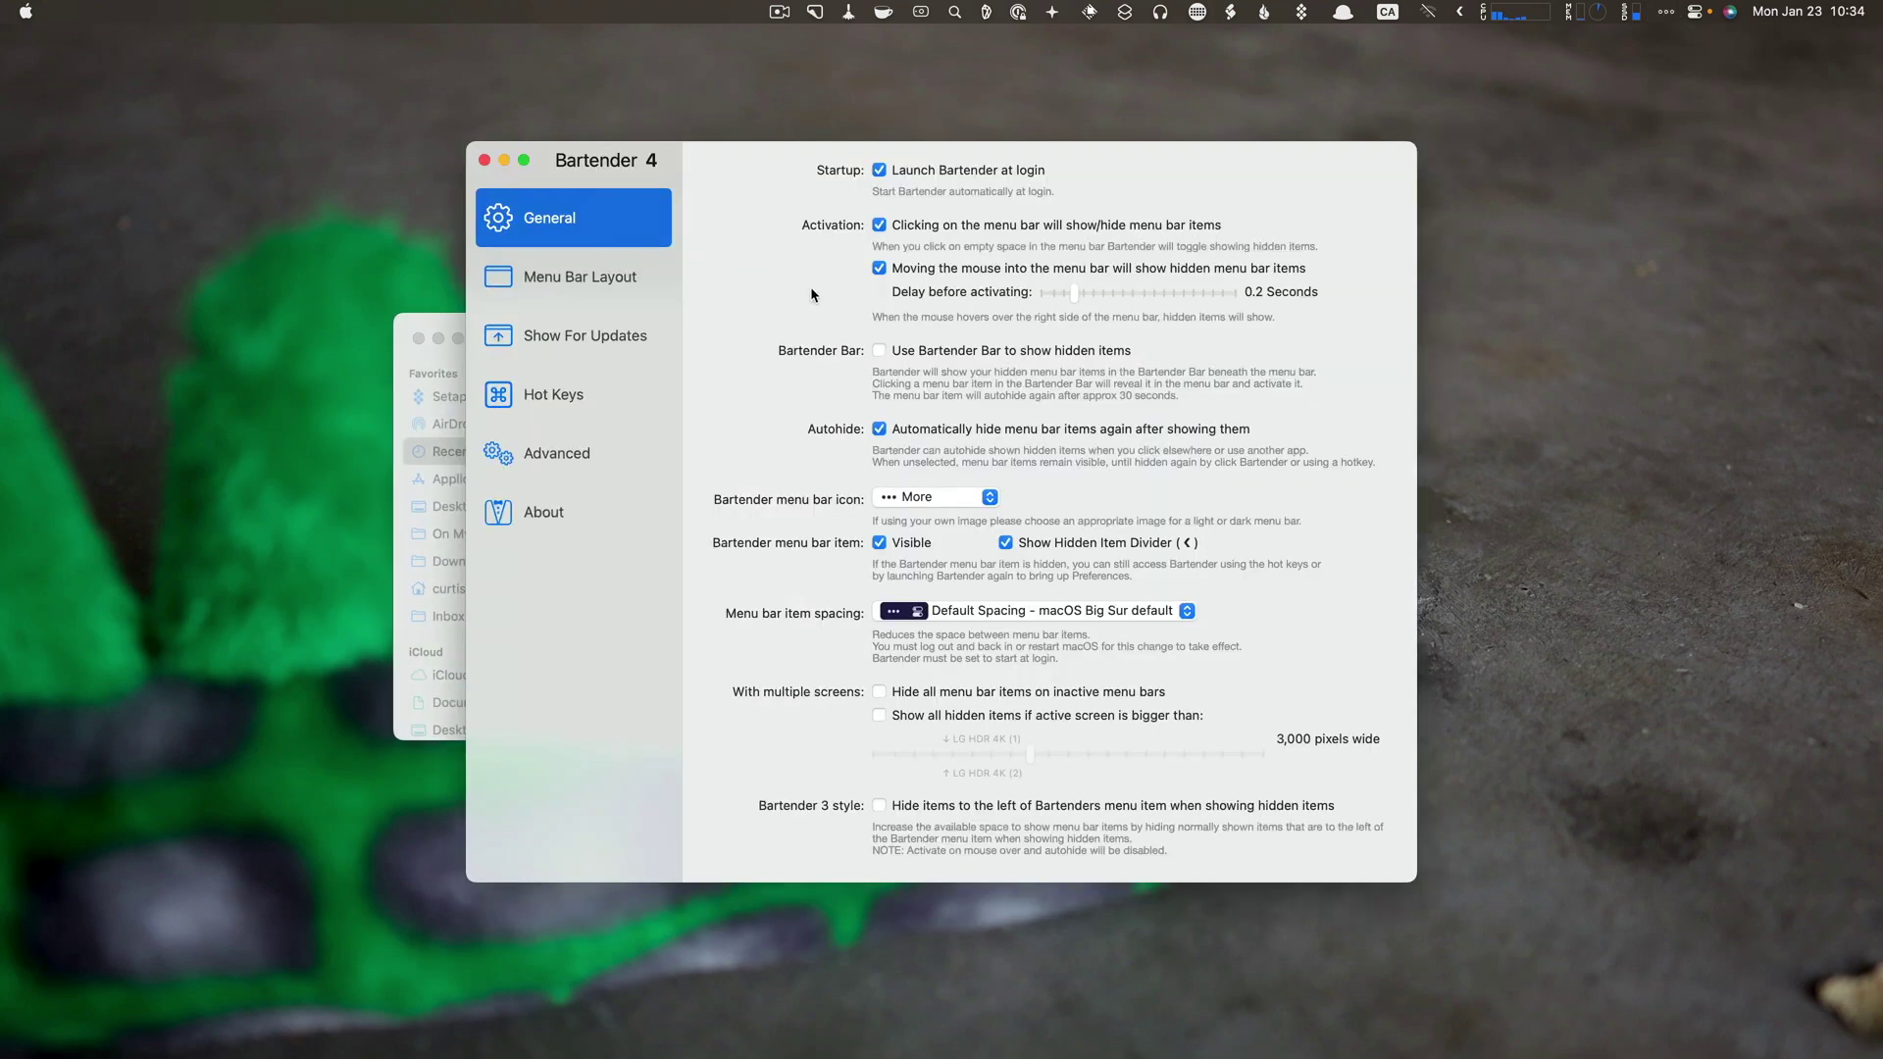
# Show the Menu Bar Layout settings in Bartender 4 preferences.
pyautogui.click(555, 278)
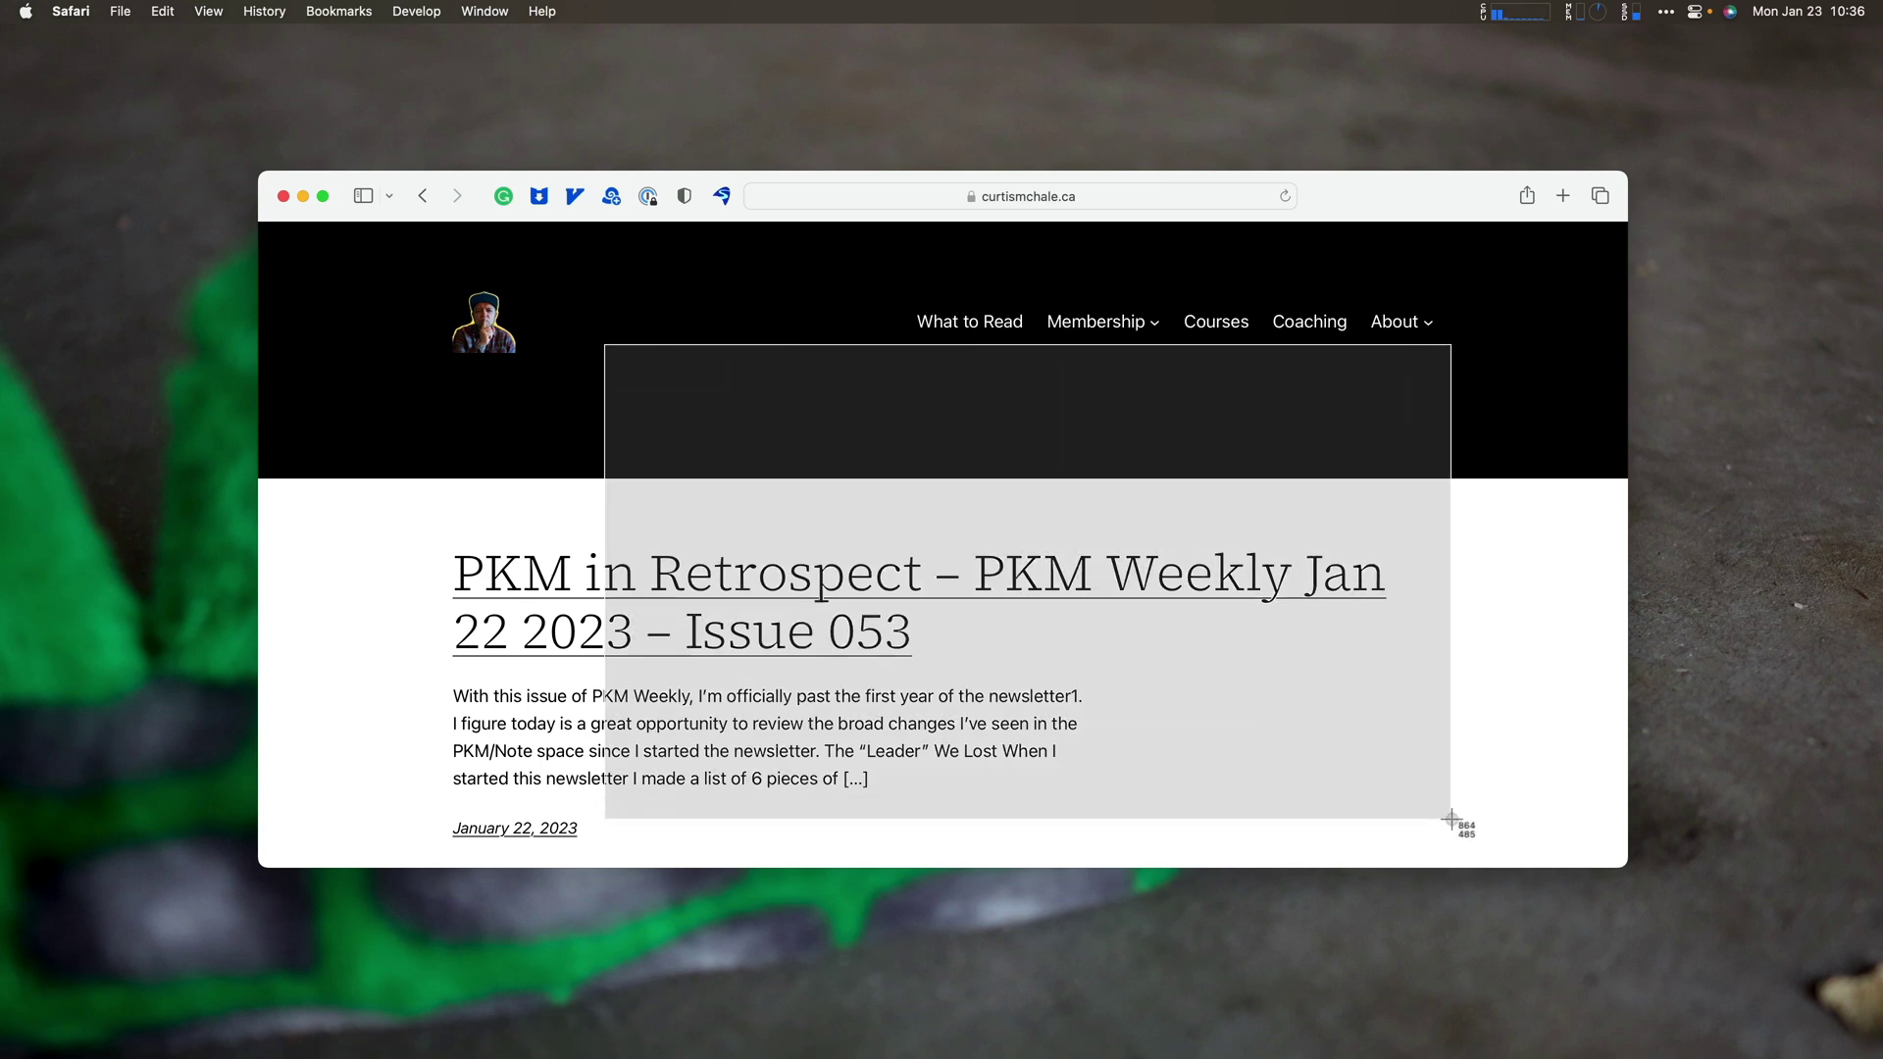
# Capture a small region of the blog page and dismiss its preview.
pyautogui.moveTo(1452, 818); pyautogui.dragTo(1487, 826)
pyautogui.moveTo(177, 846)
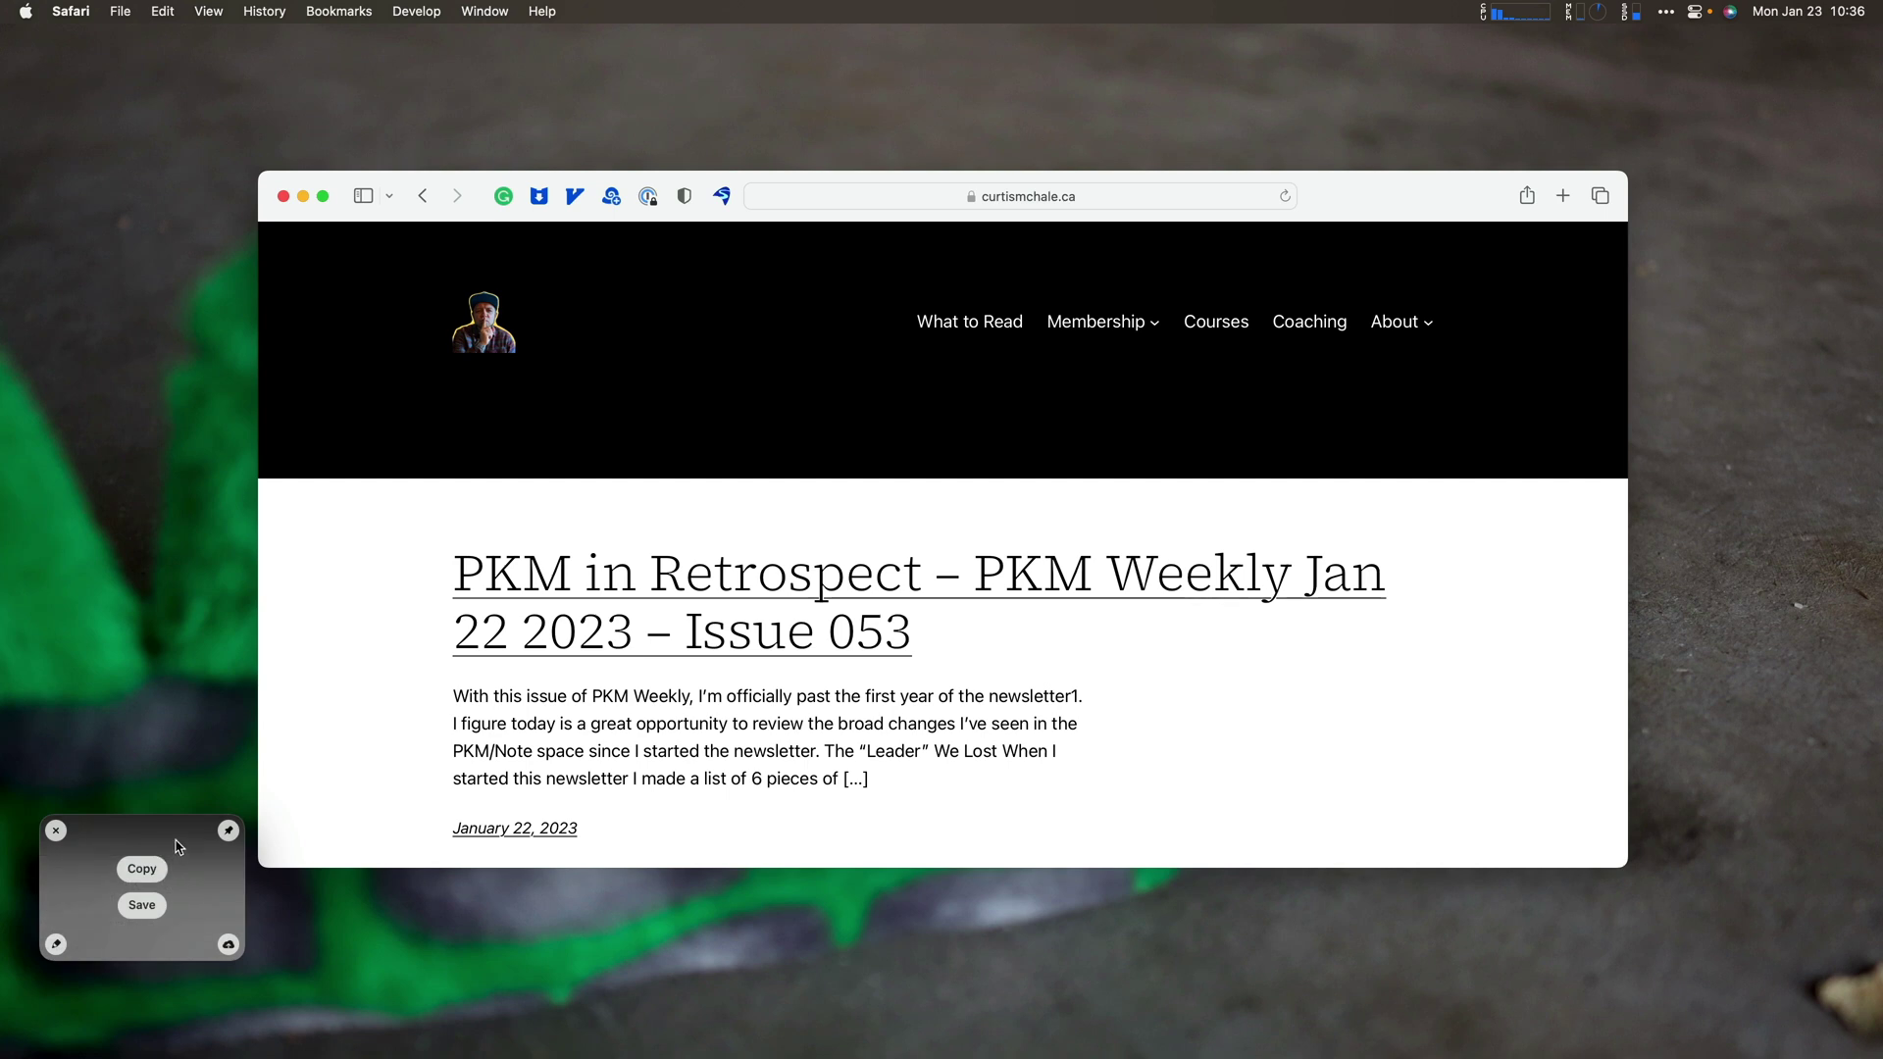
pyautogui.click(56, 831)
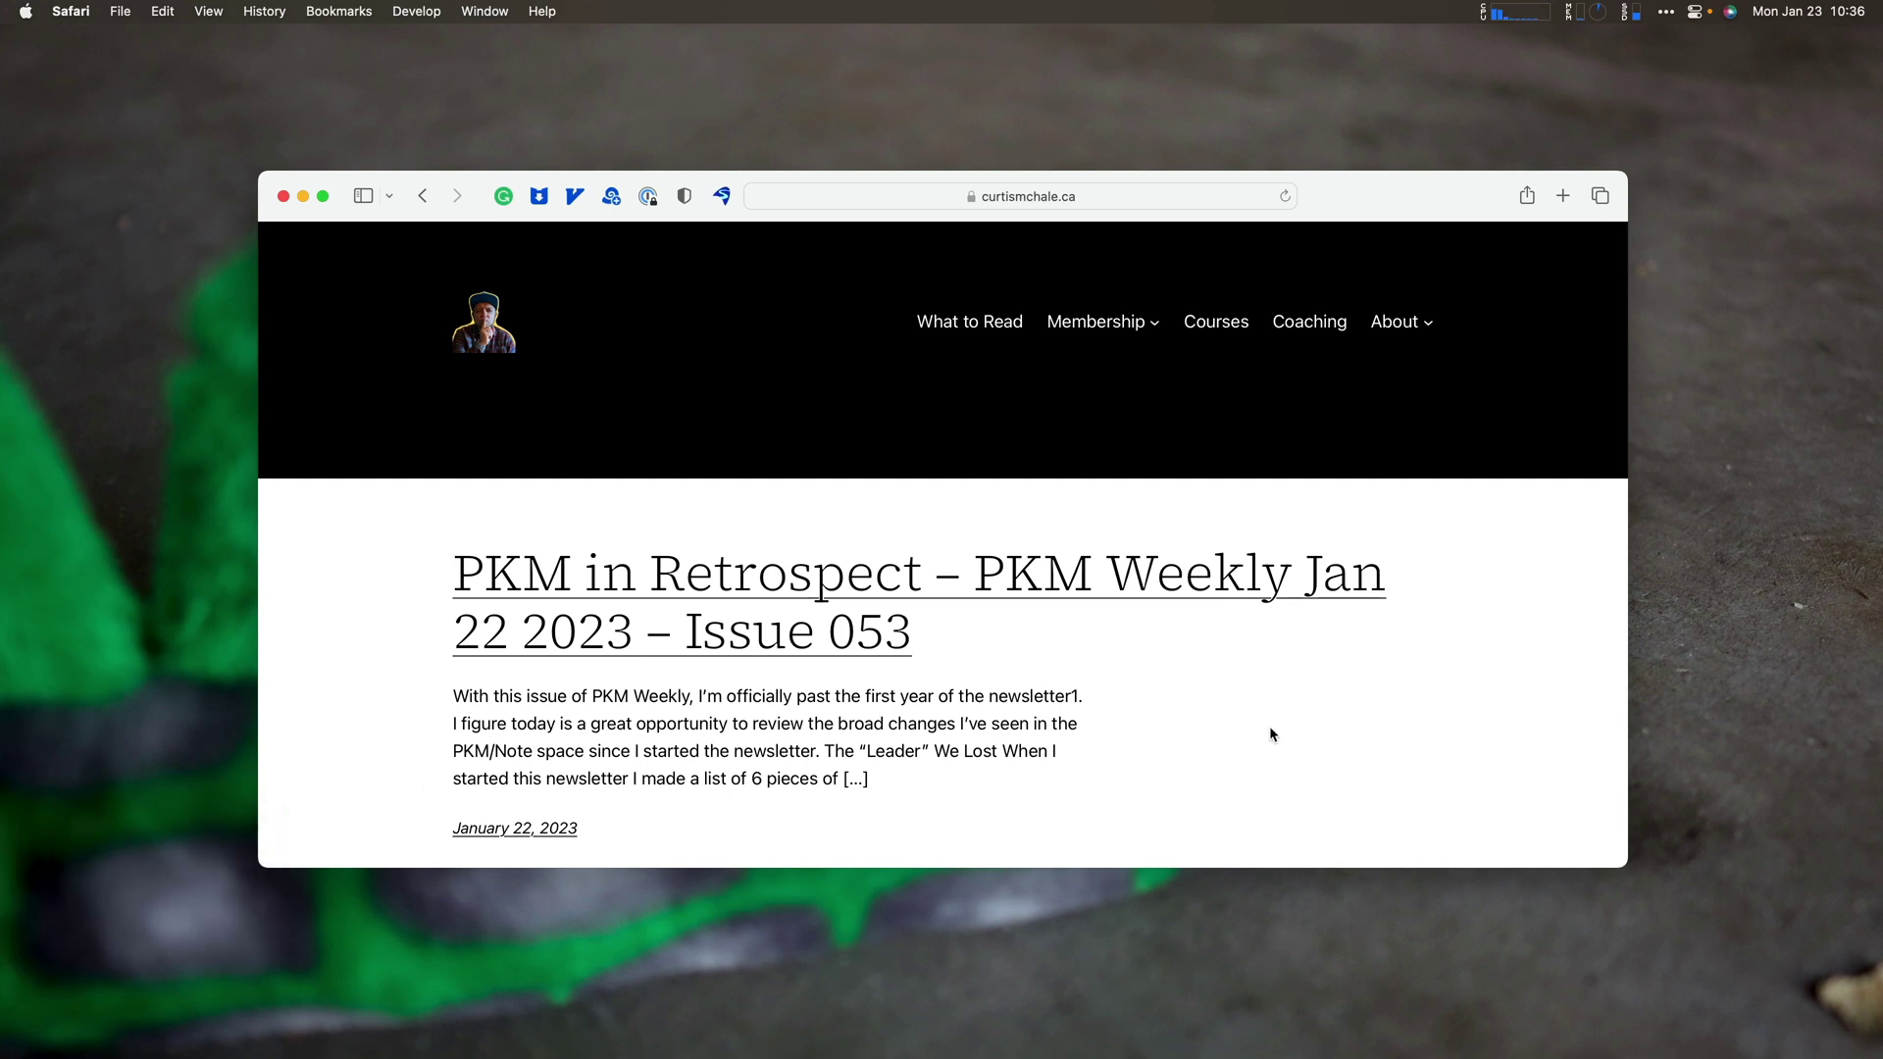
# Capture the whole Safari window using CleanShot's window mode.
pyautogui.press('super+shift+4')
pyautogui.press('space')
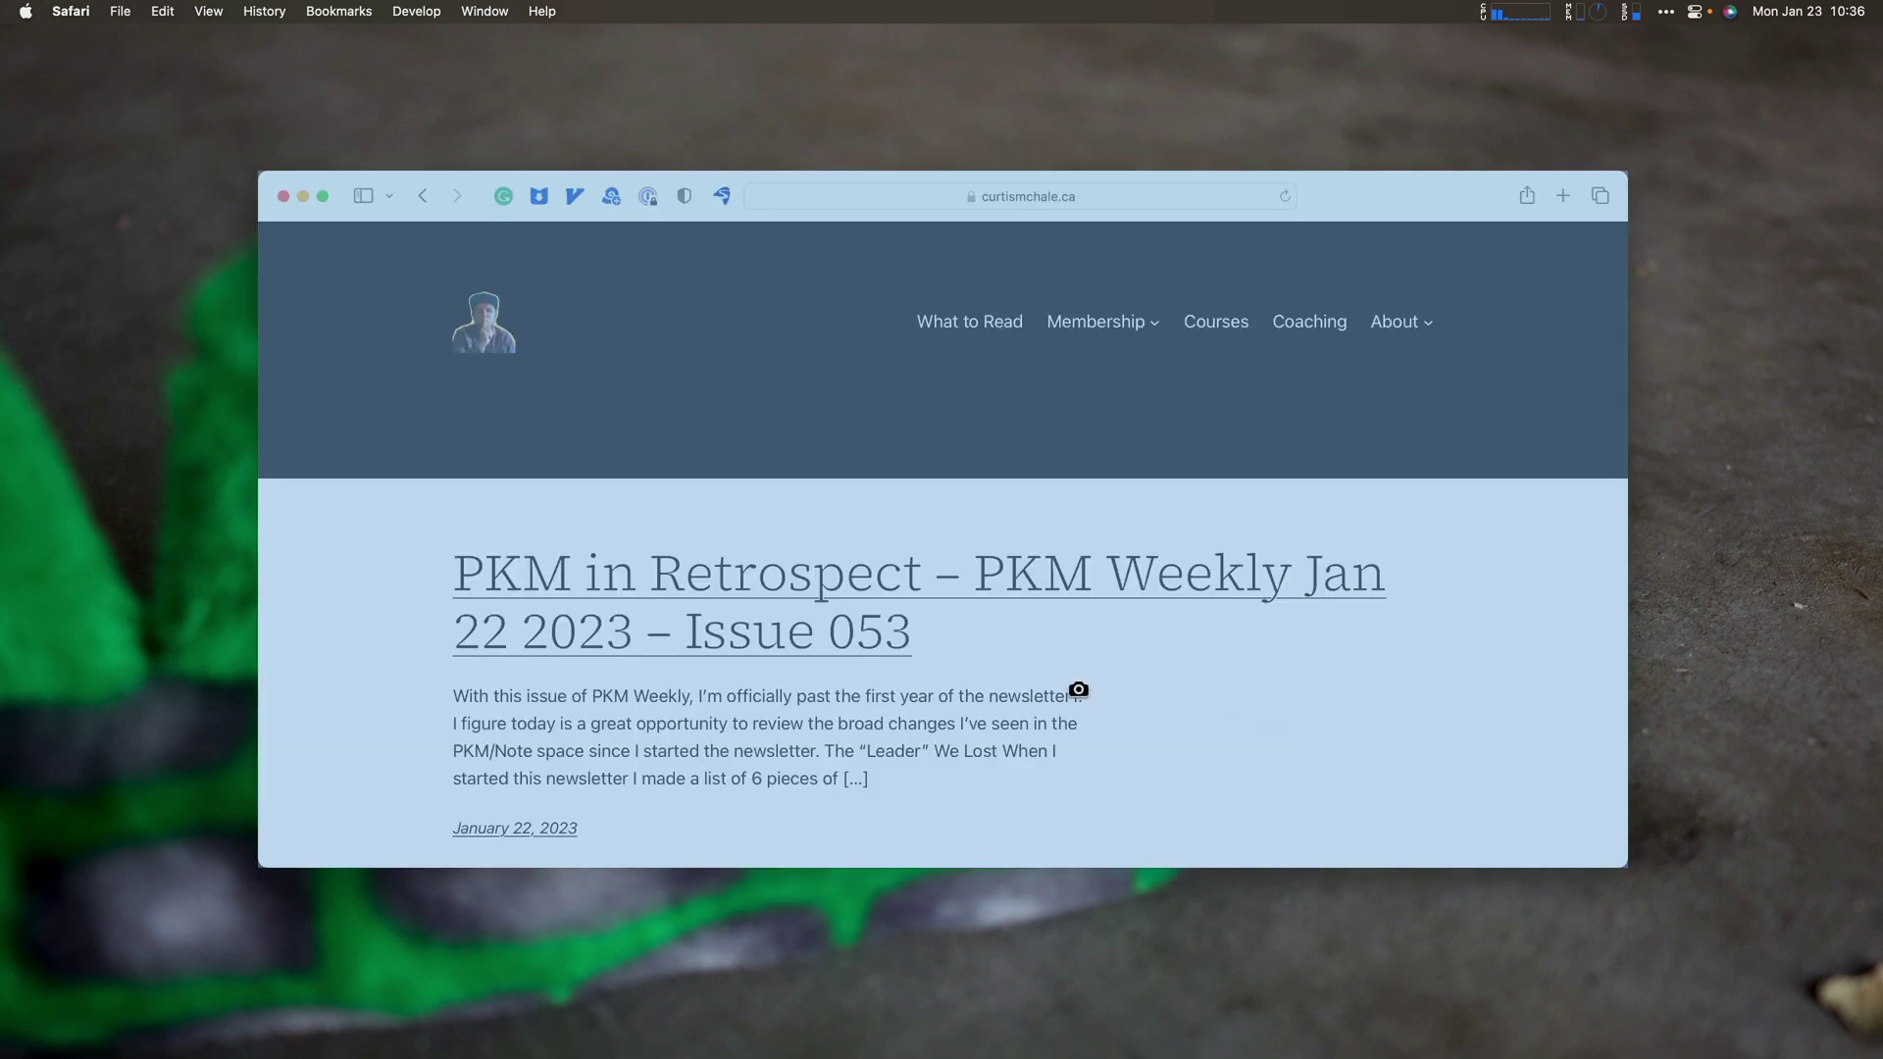
pyautogui.click(1088, 695)
# Open the screenshot for annotation and draw a red arrow at the post title.
pyautogui.moveTo(77, 927)
pyautogui.click(56, 947)
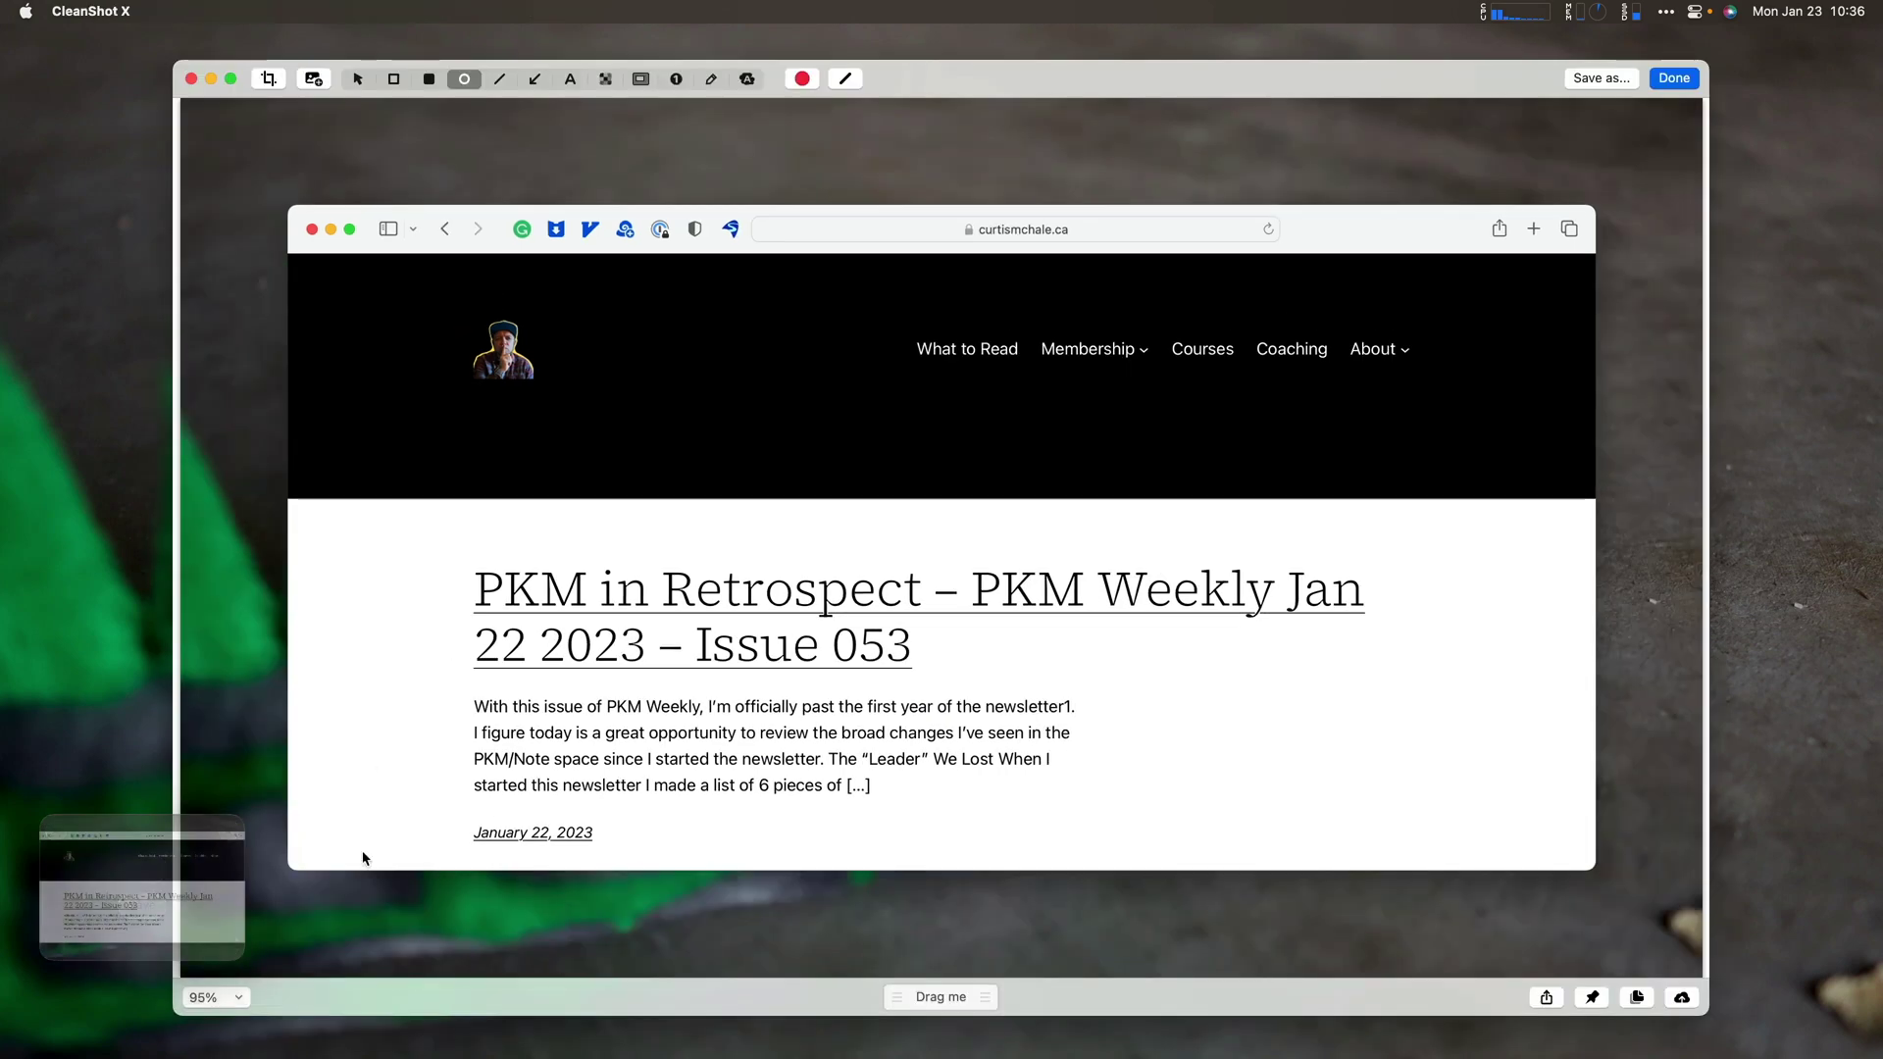
pyautogui.click(535, 80)
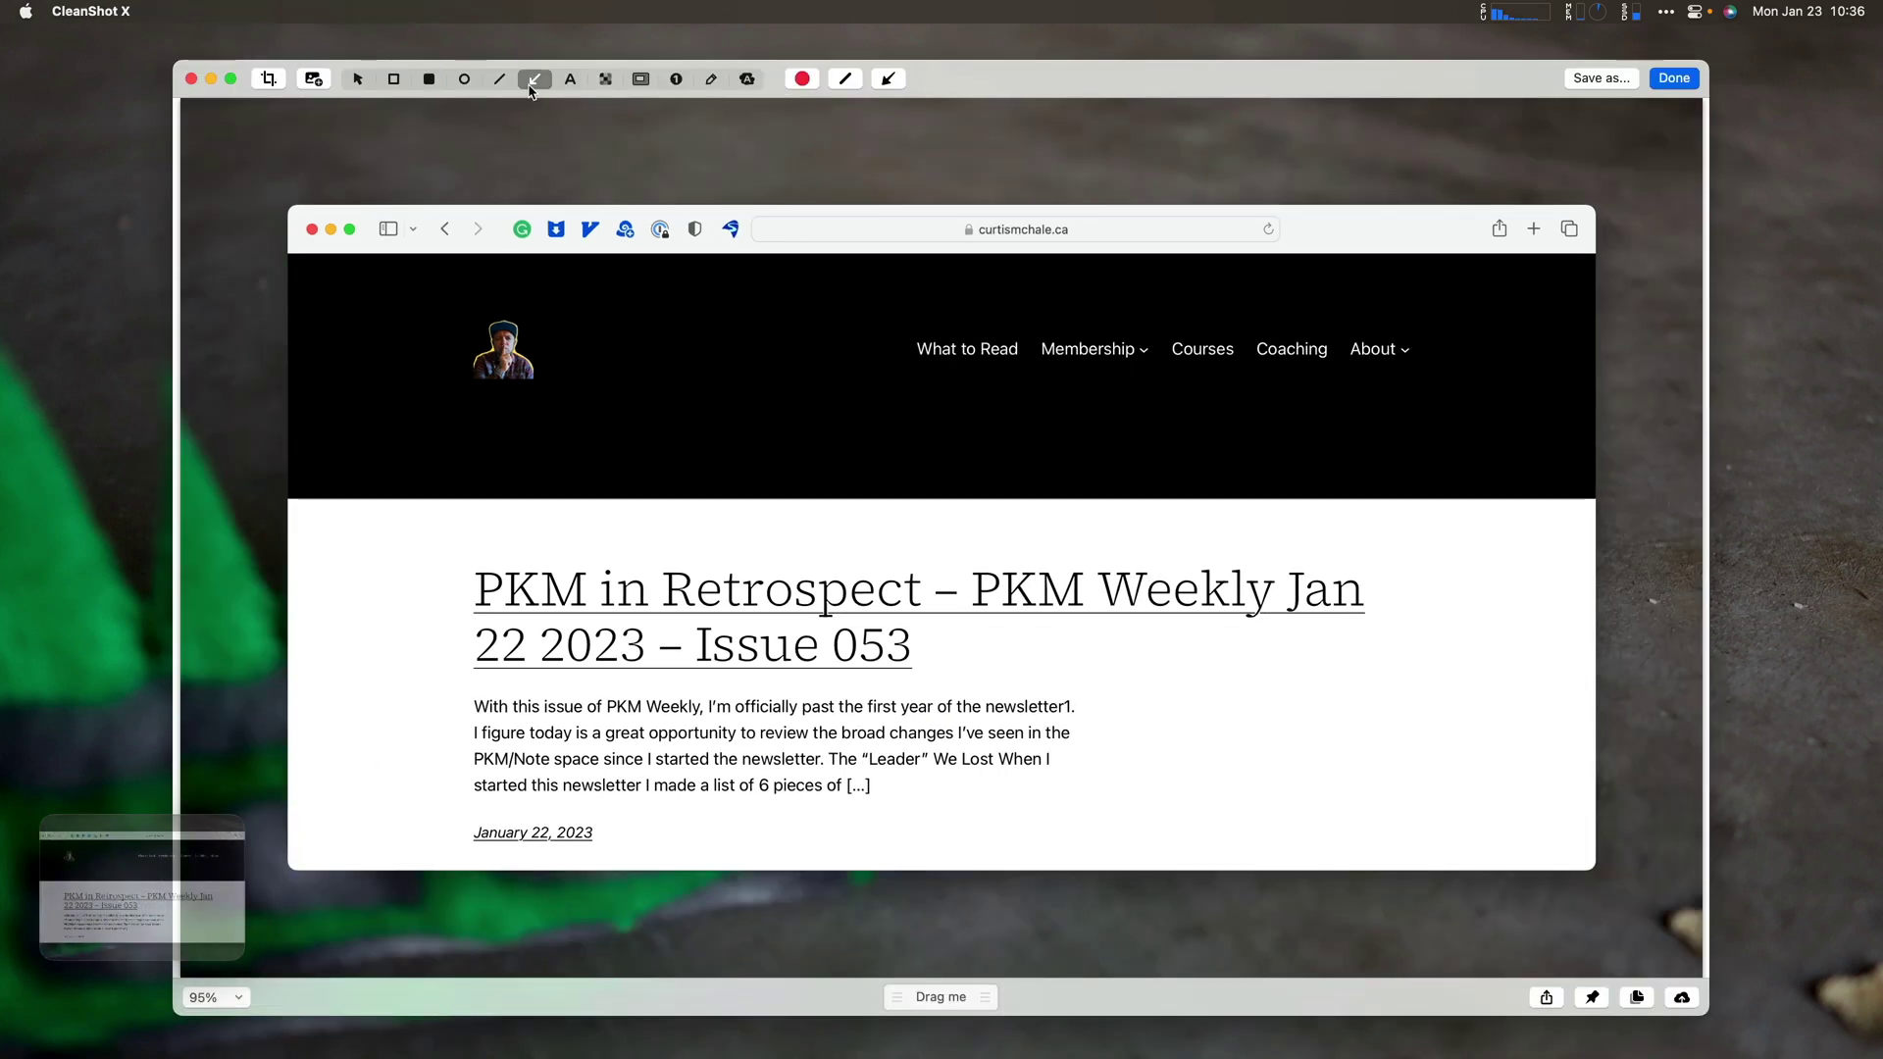
pyautogui.moveTo(382, 527); pyautogui.dragTo(492, 572)
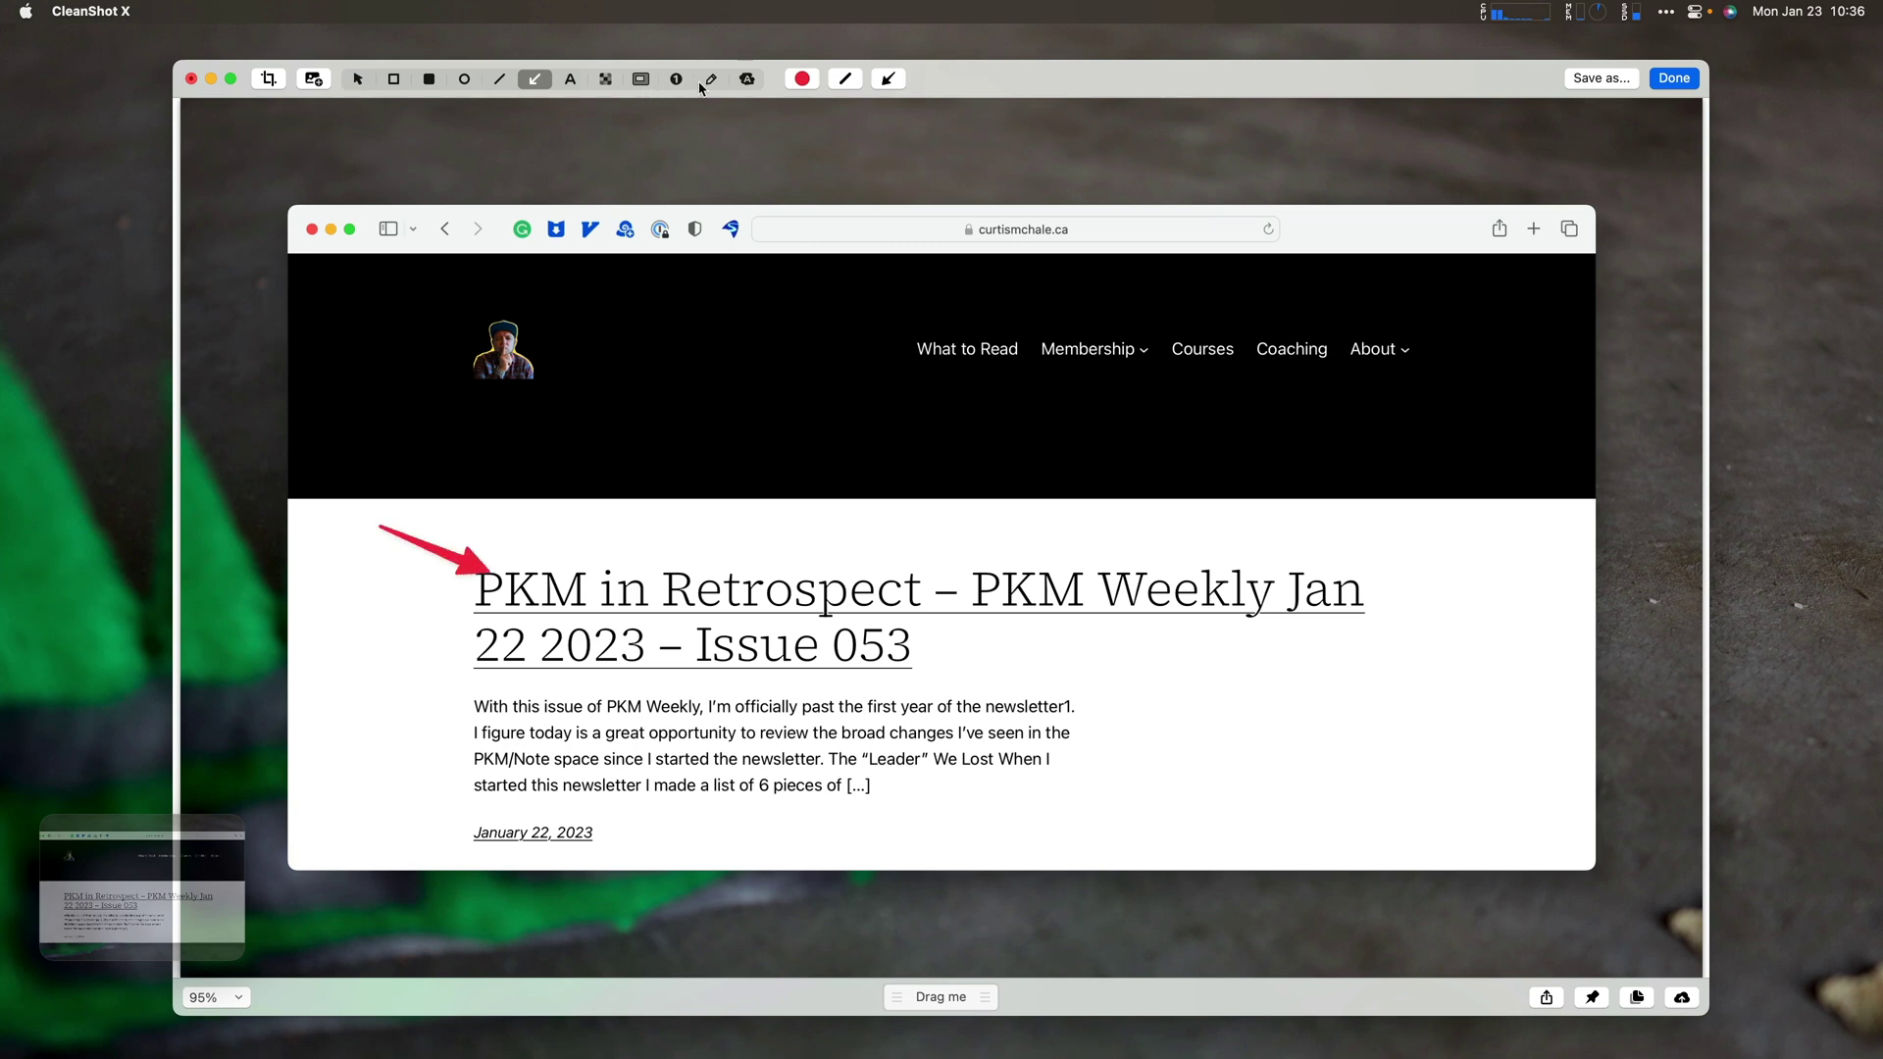
# Add the text label 'highlight' and move it above the arrow.
pyautogui.click(574, 81)
pyautogui.click(361, 565)
pyautogui.write('highlight')
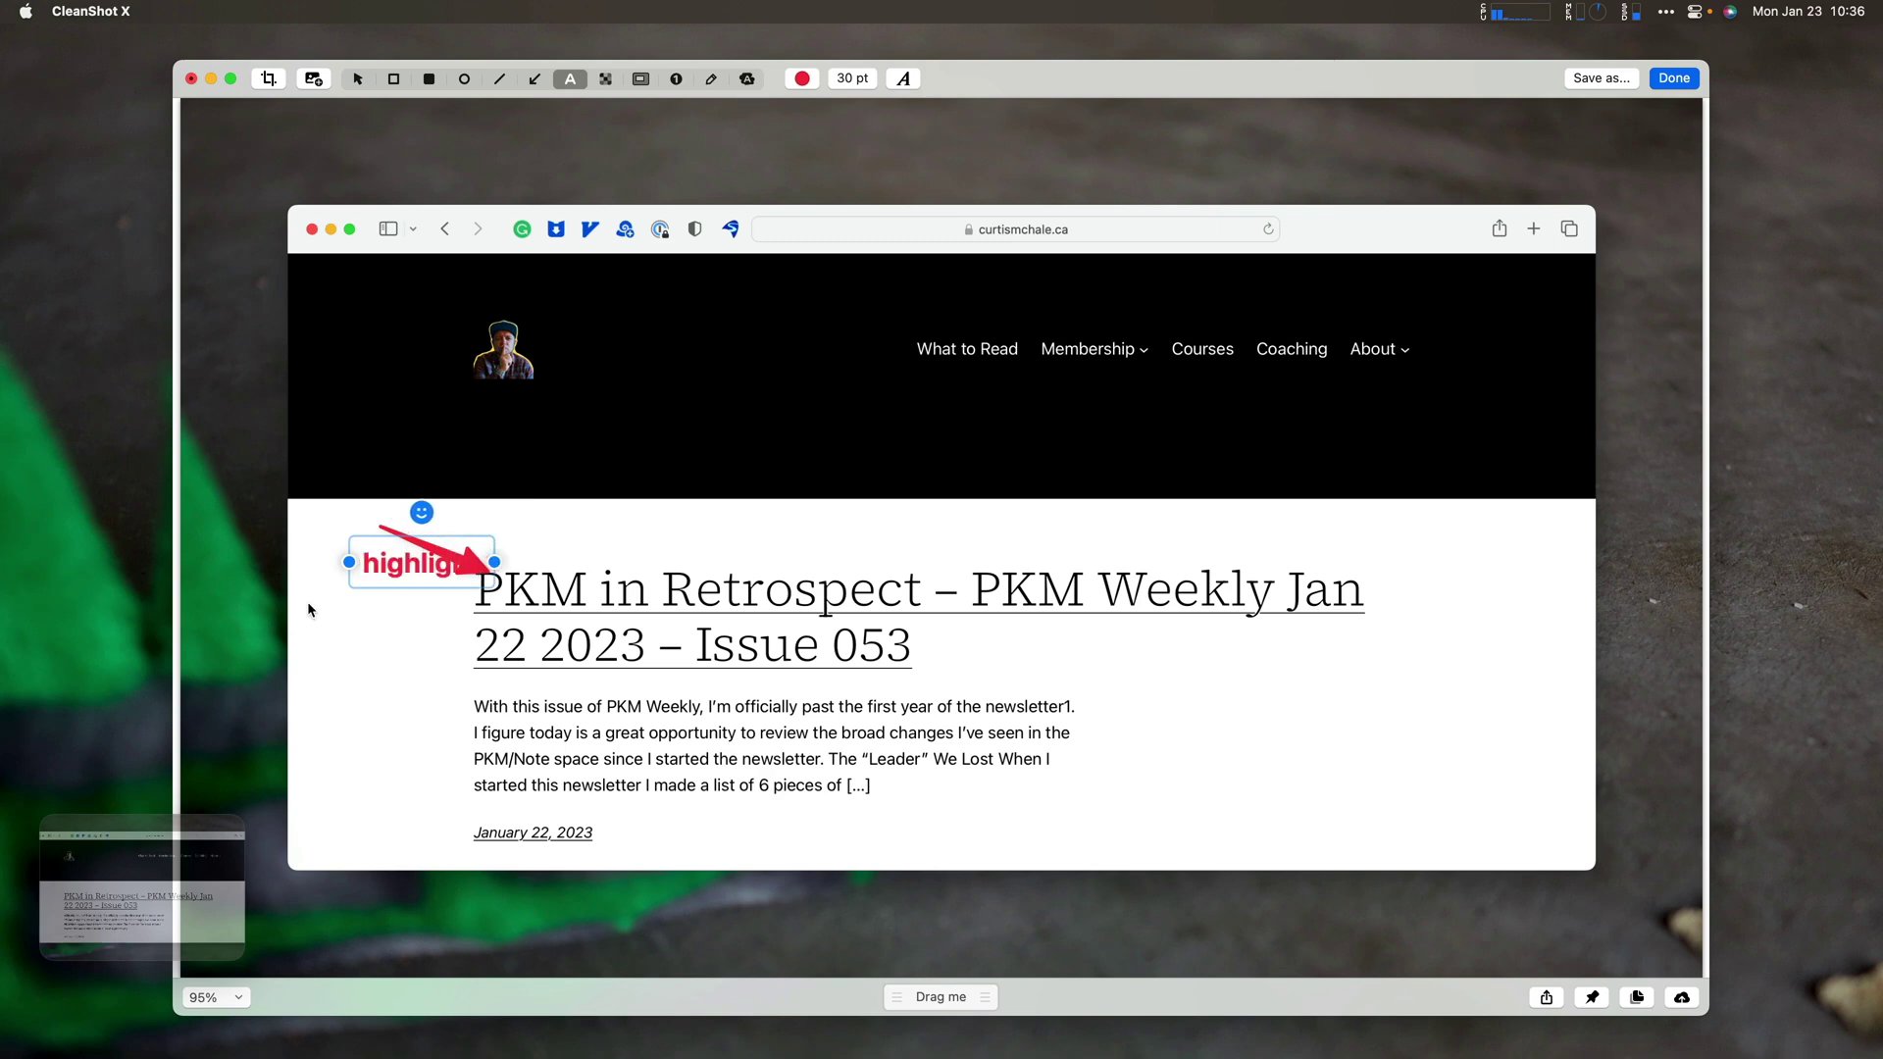
pyautogui.press('Escape')
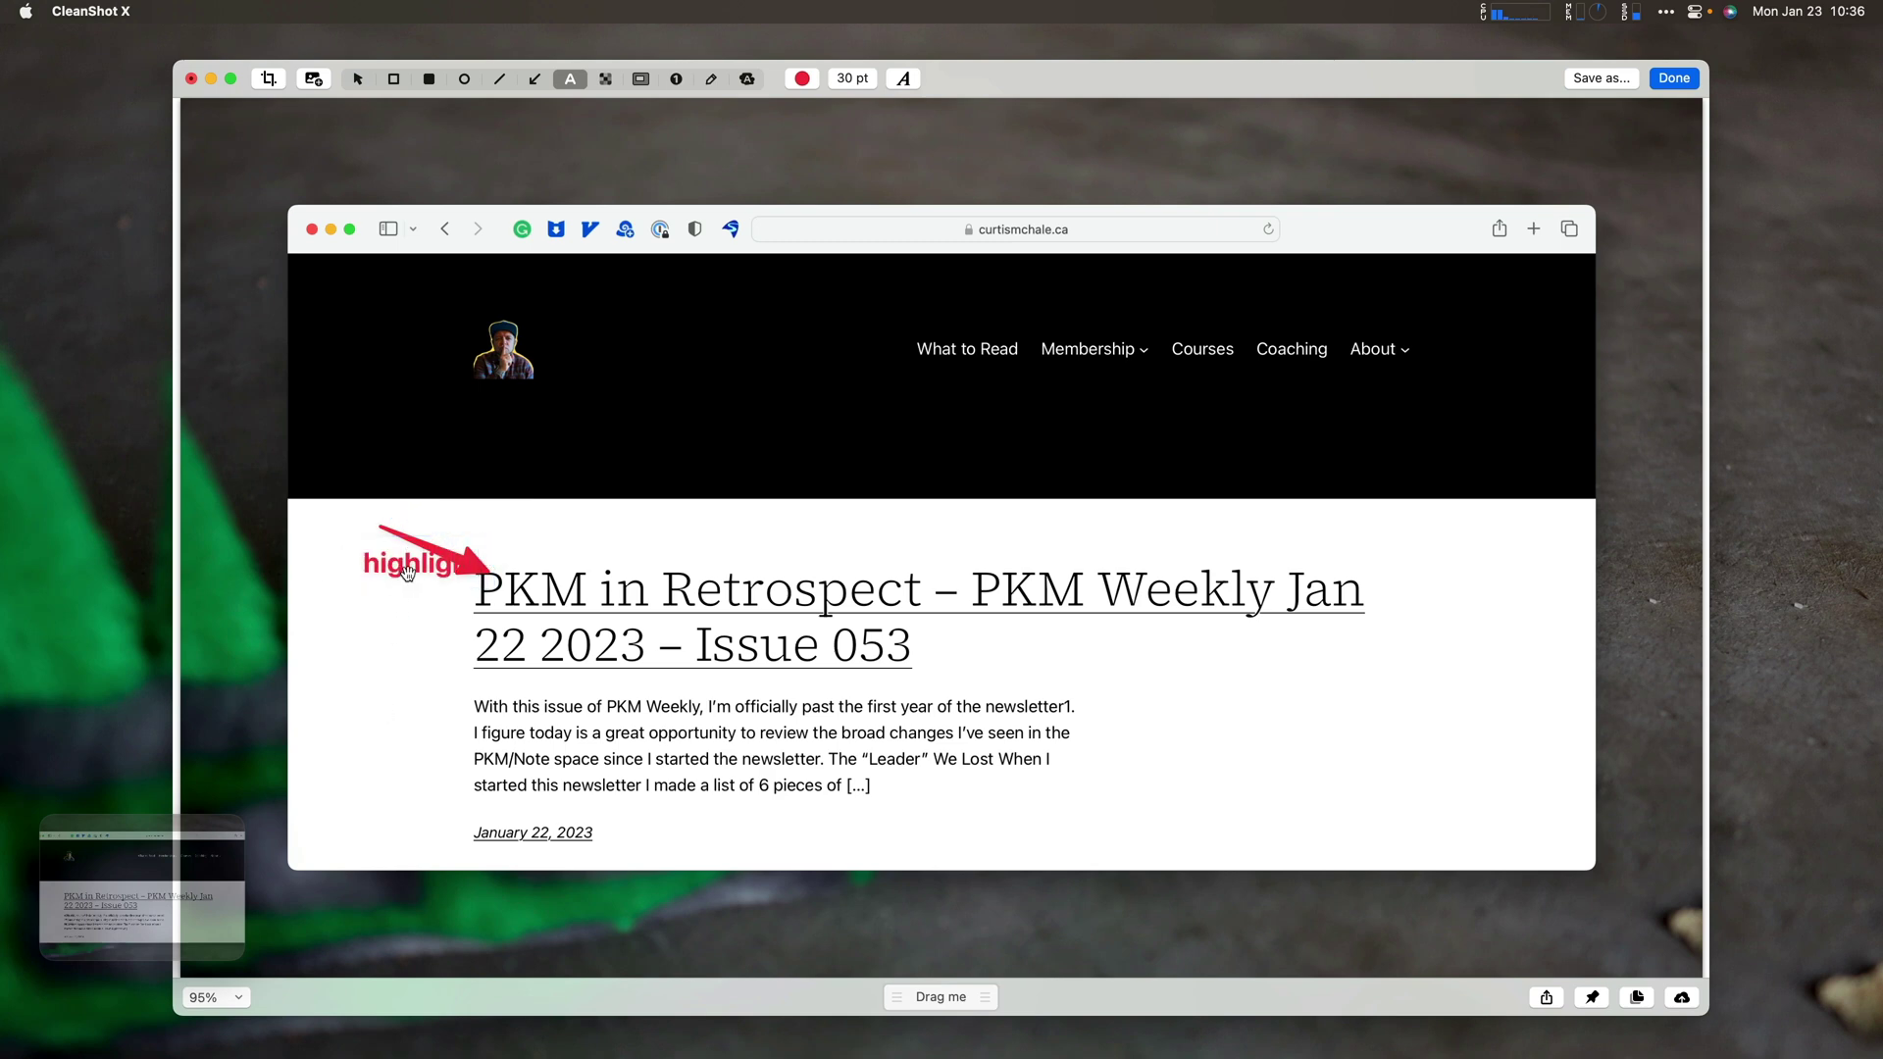
pyautogui.moveTo(408, 574); pyautogui.dragTo(405, 503)
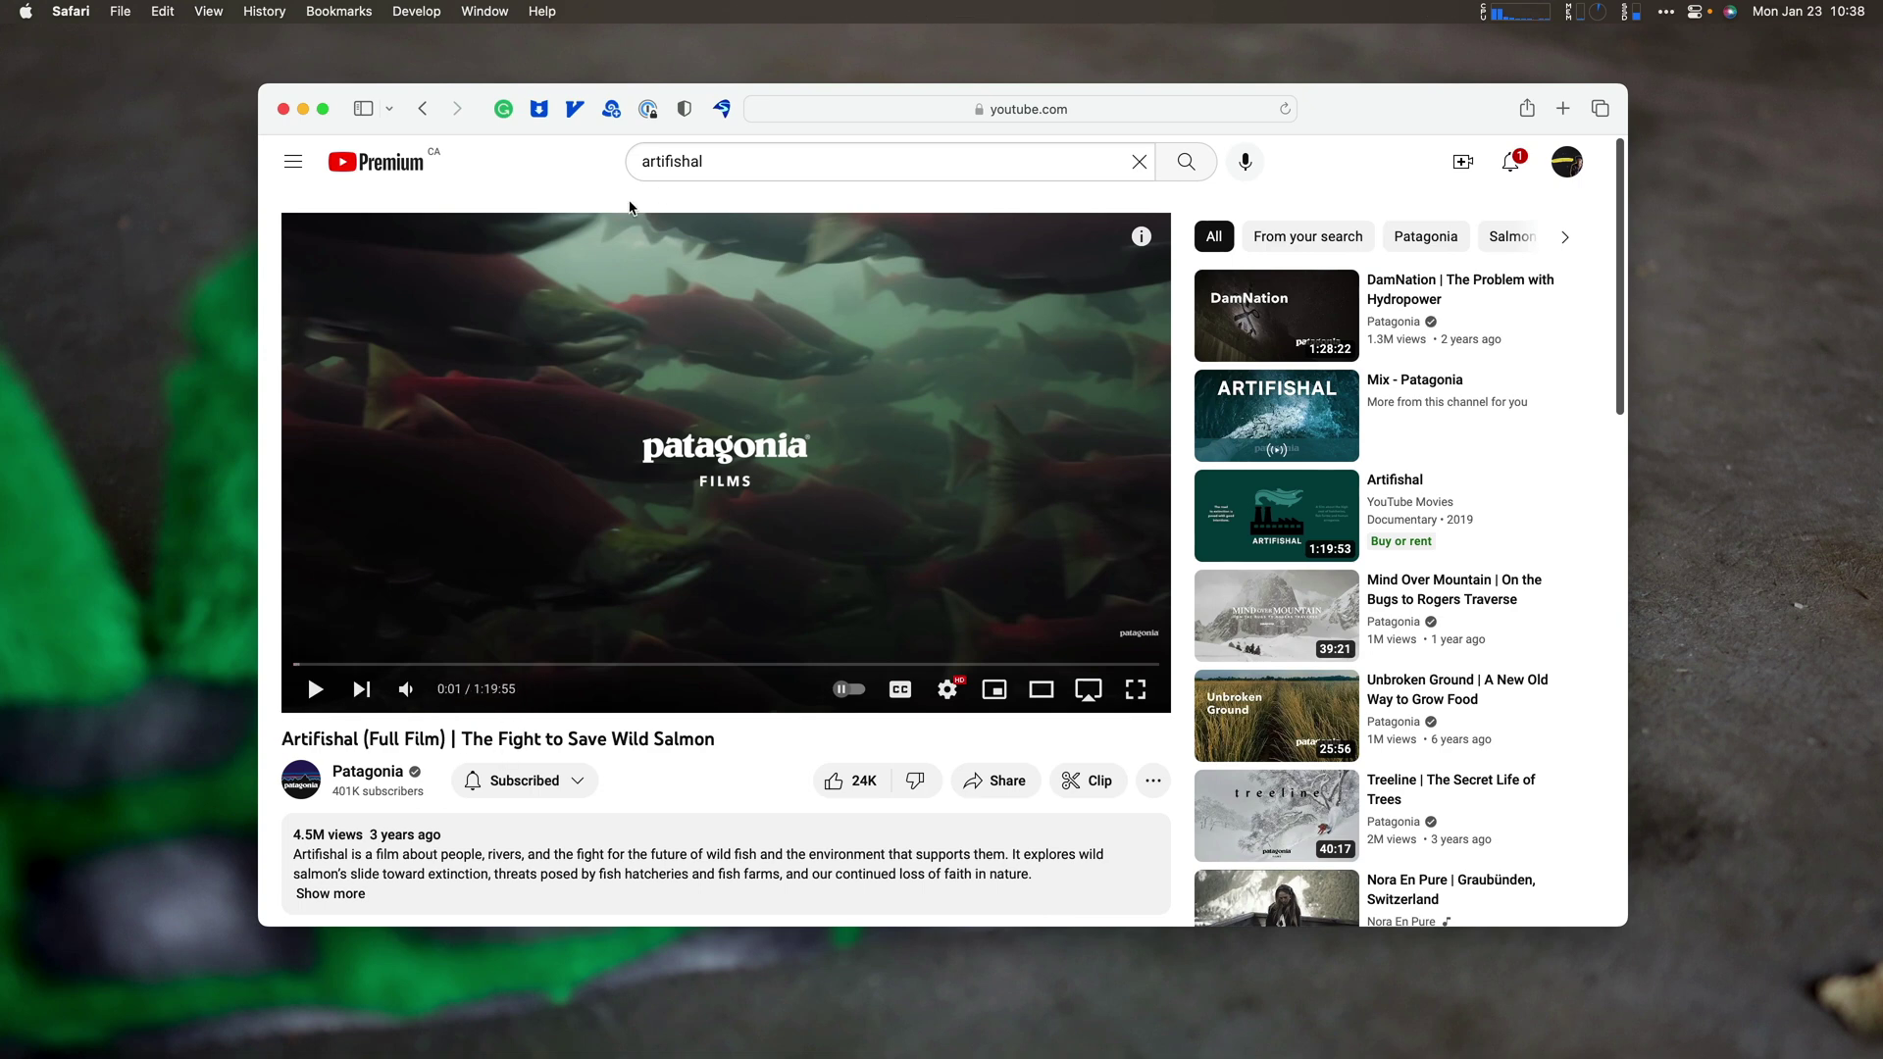
# Send the Artifishal YouTube video to Downie and switch to Downie to watch the download.
pyautogui.click(545, 116)
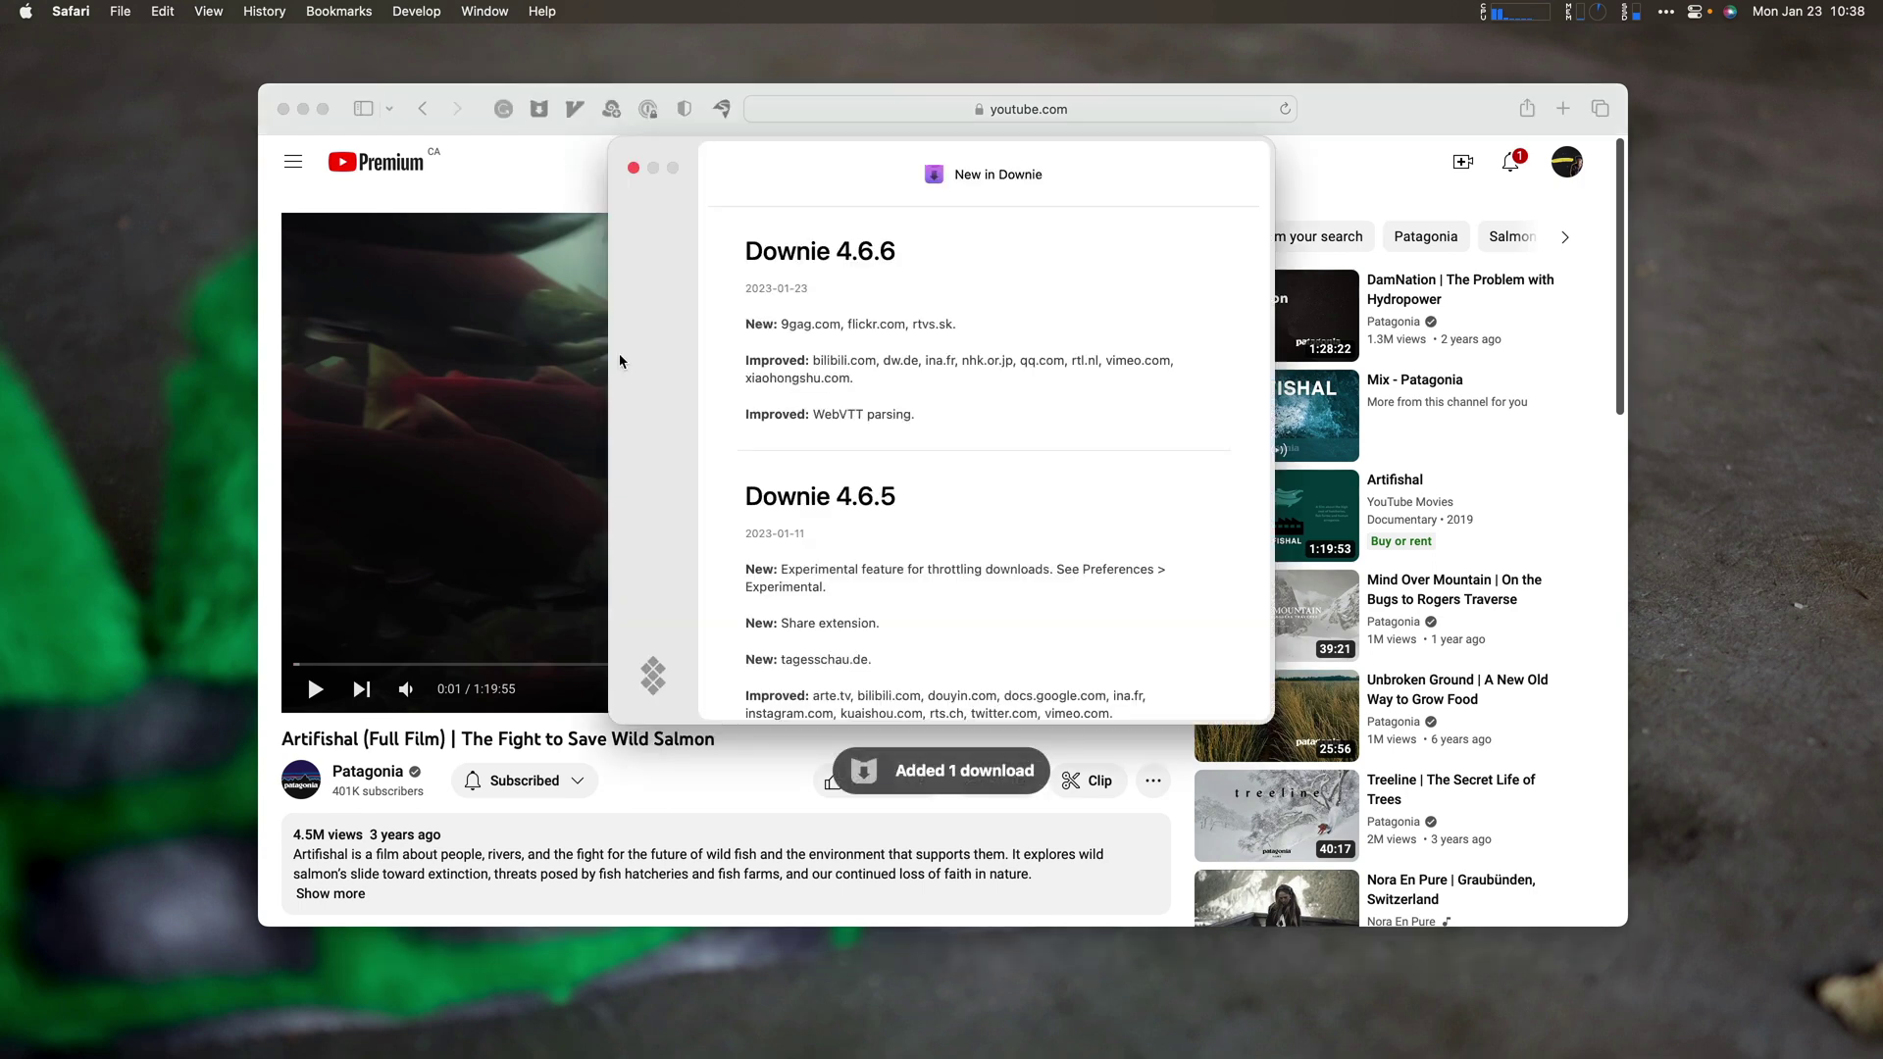
pyautogui.click(633, 168)
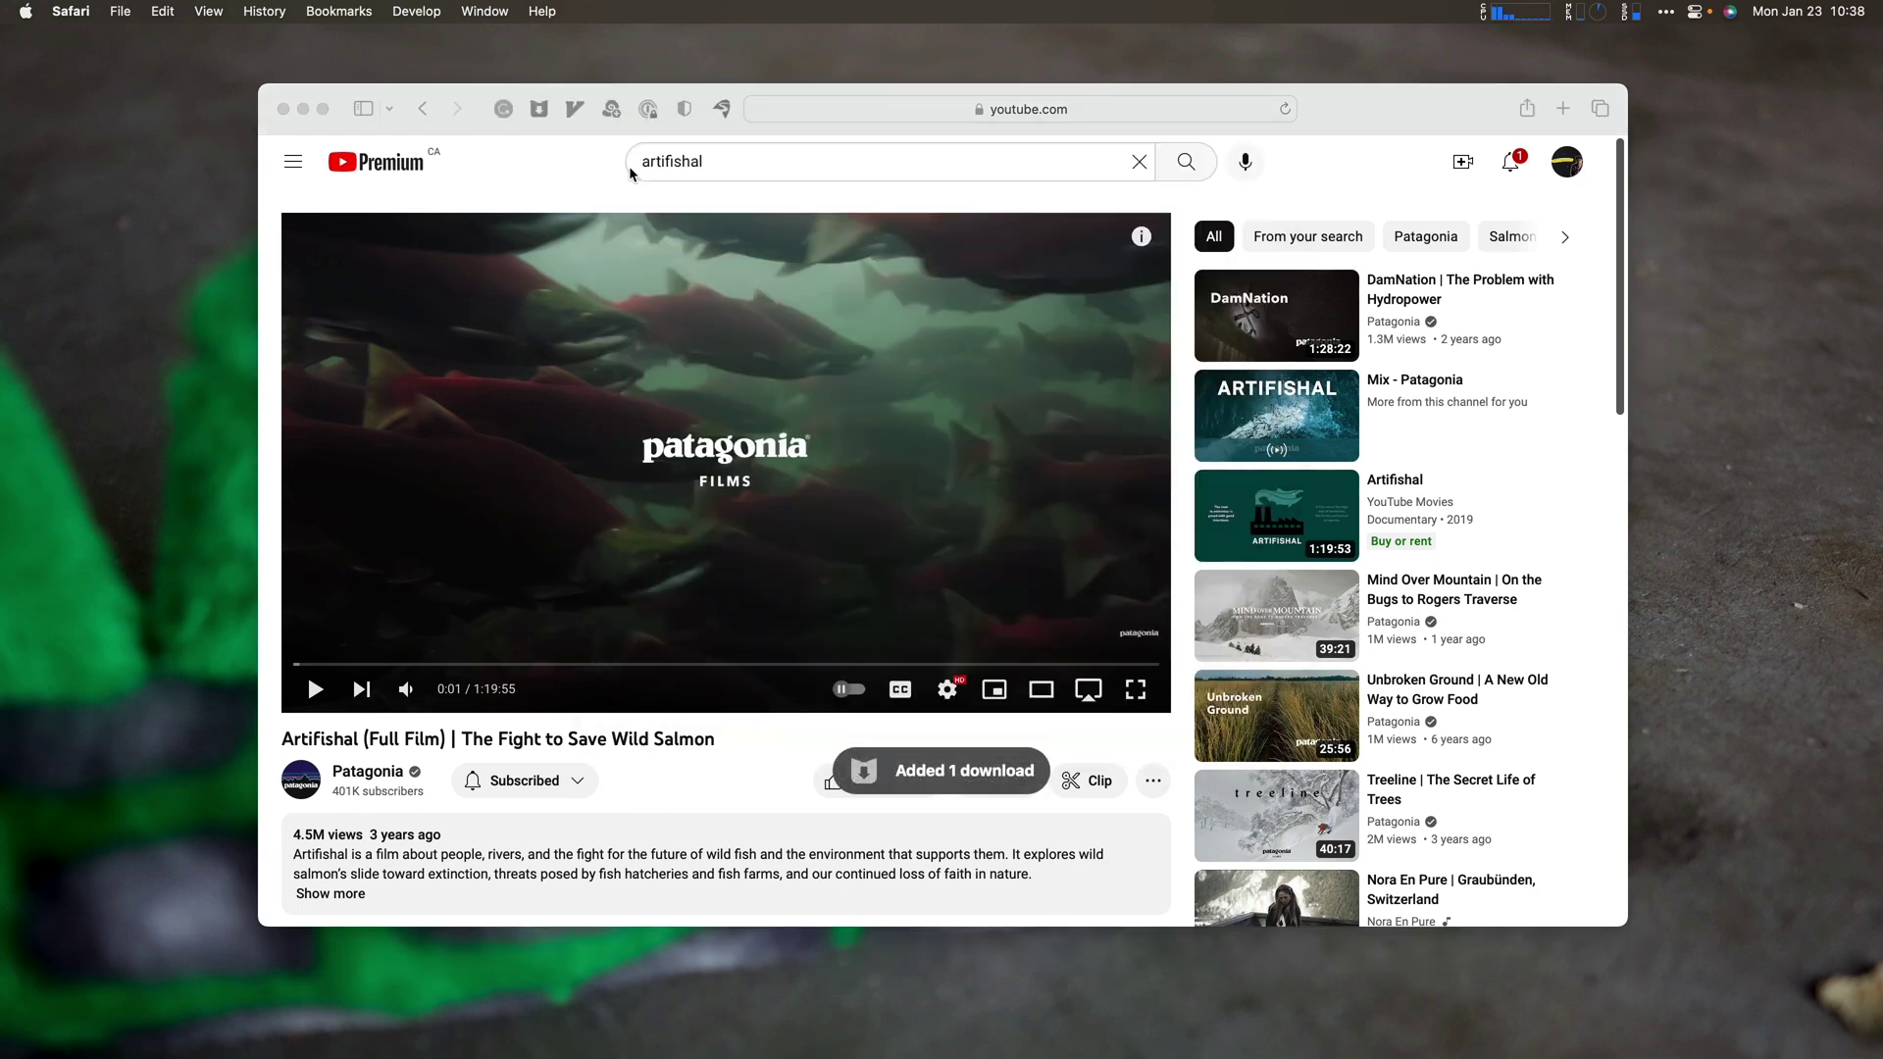
pyautogui.press('cmd+Tab')
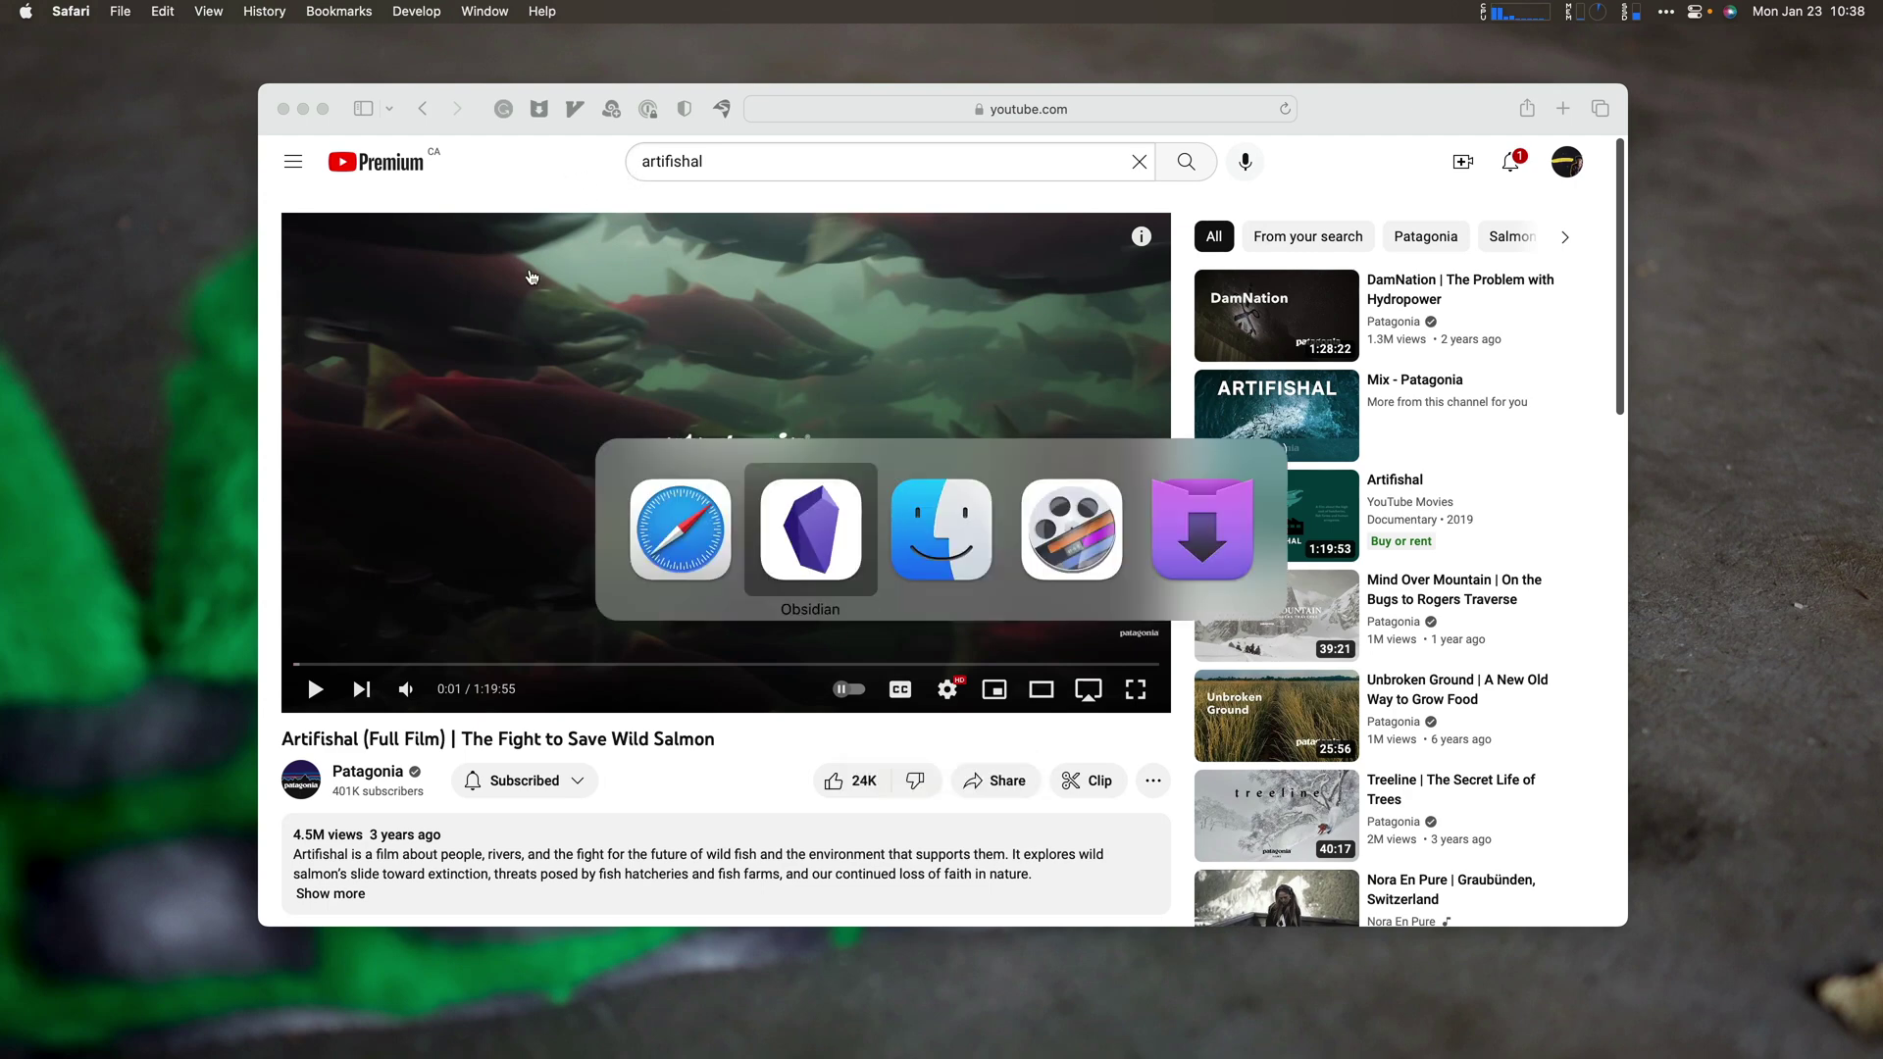
pyautogui.press('super+Tab')
pyautogui.press('super+Tab')
pyautogui.press('super+Tab')
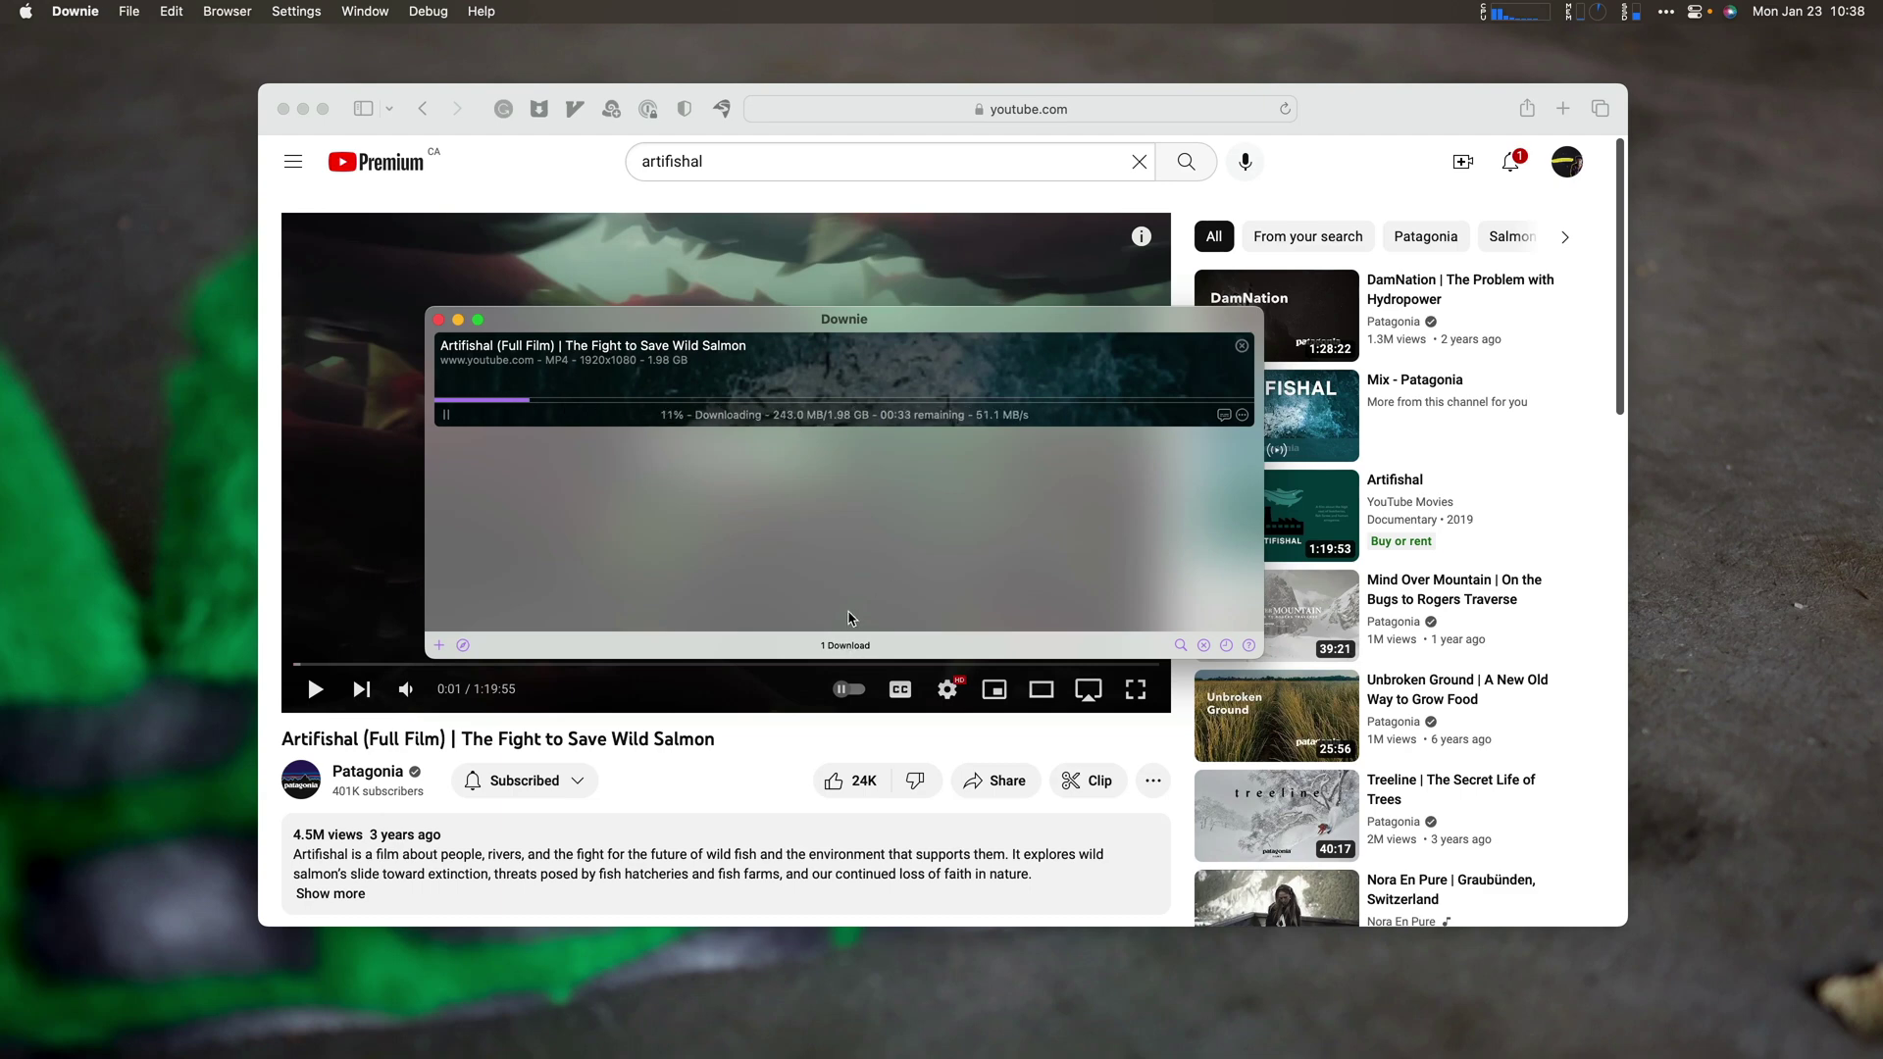
# Review Downie's General and Postprocessing preferences, then close them.
pyautogui.press('super+comma')
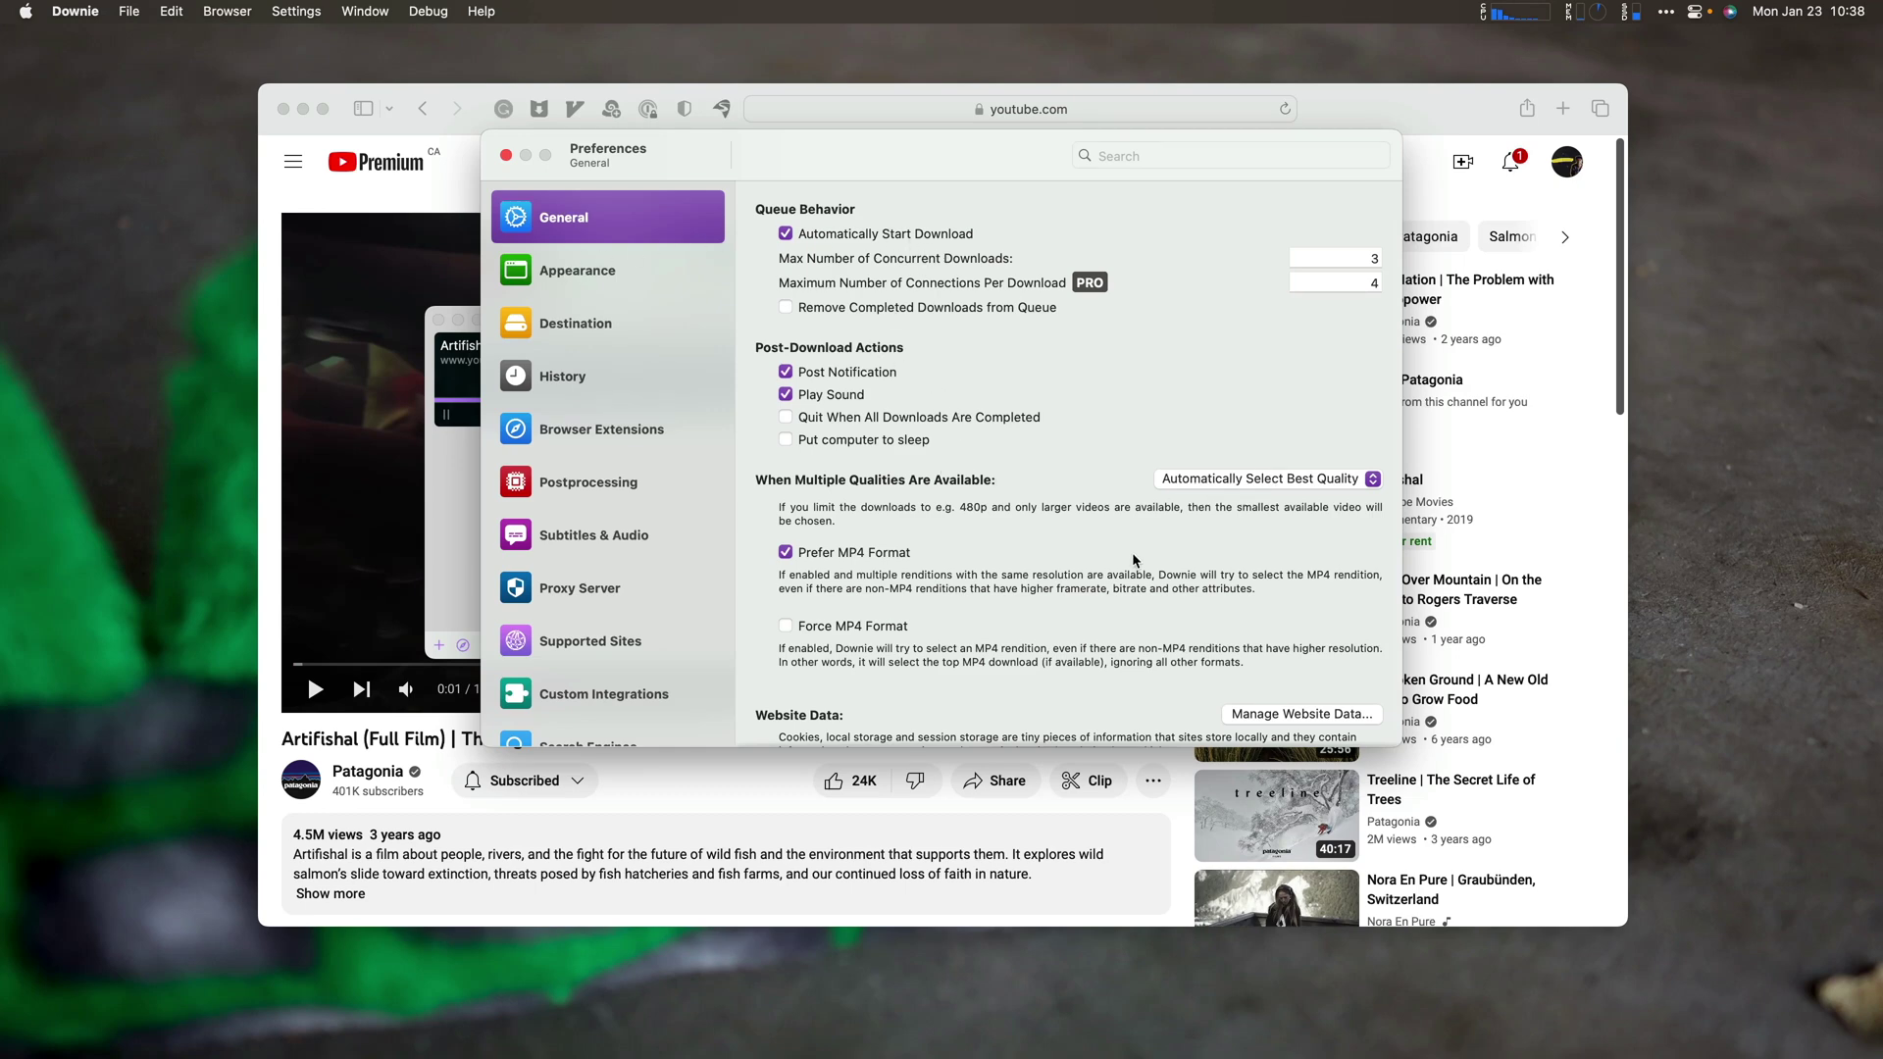
pyautogui.scroll(-2, 1134, 559)
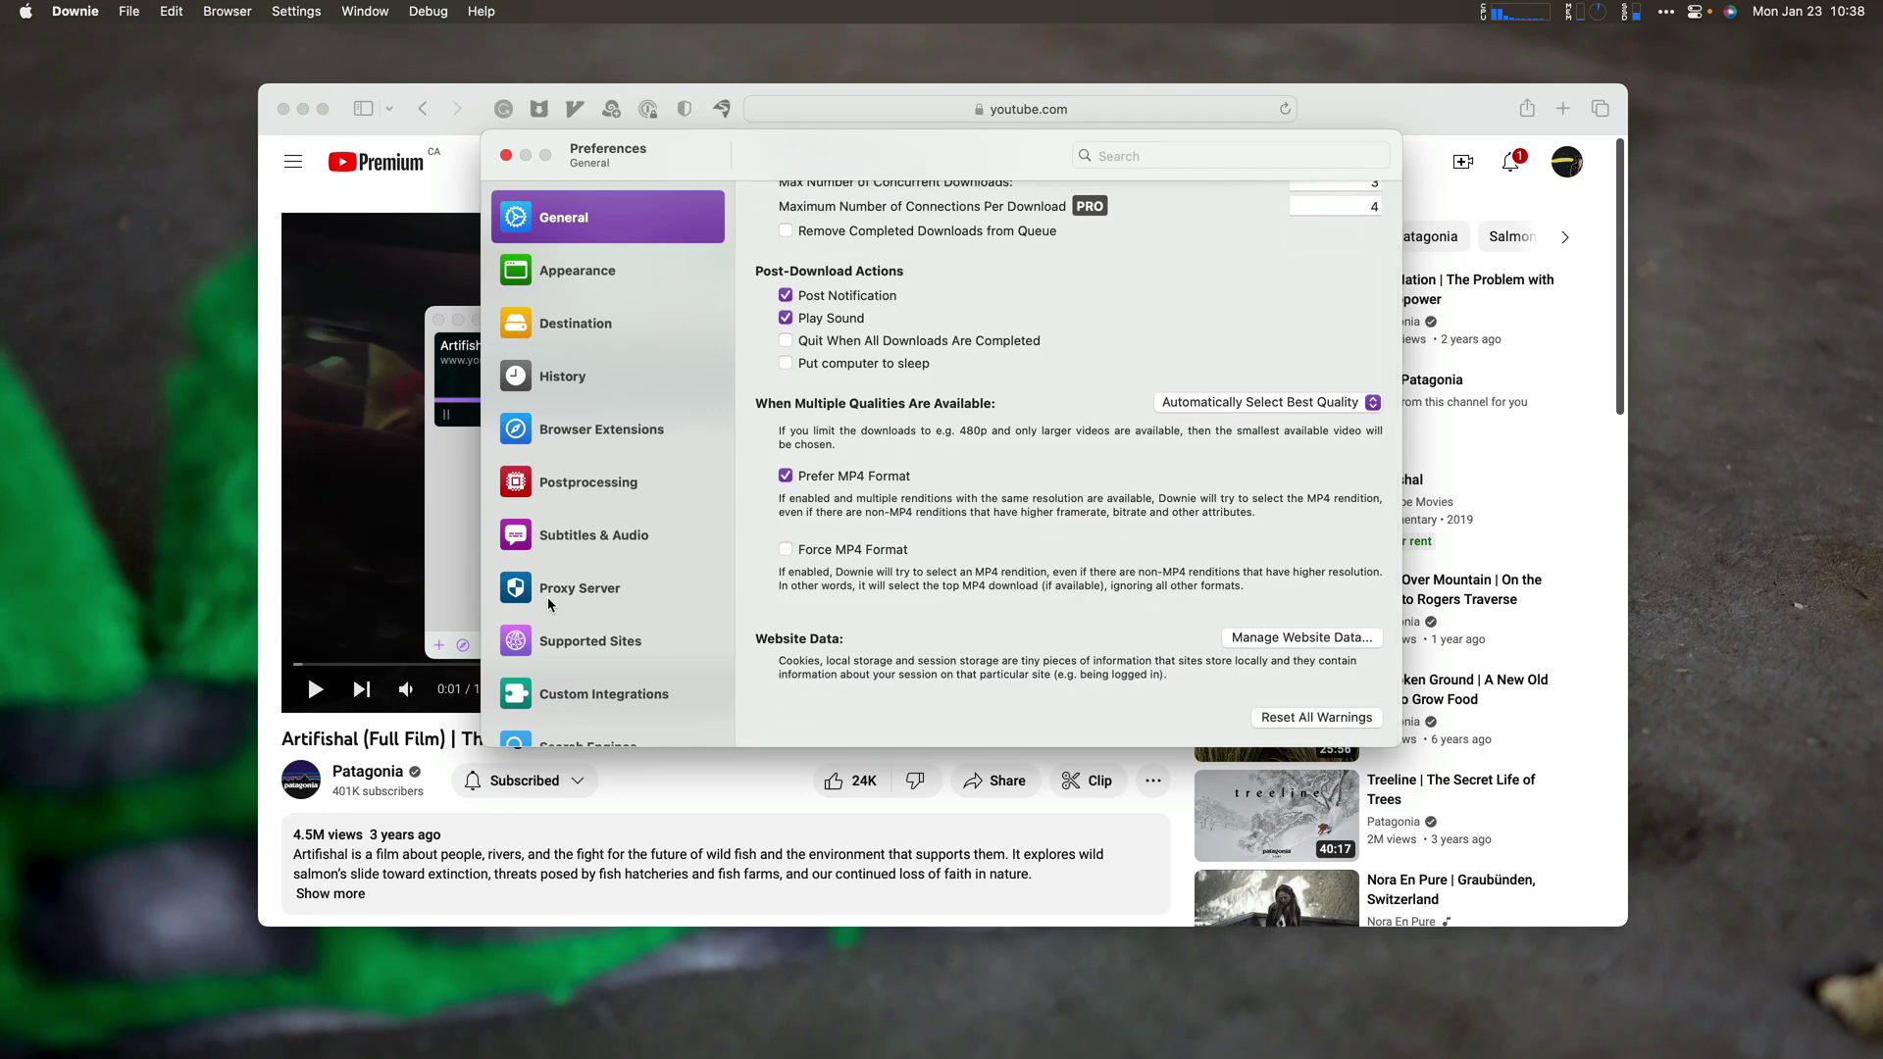
pyautogui.click(555, 485)
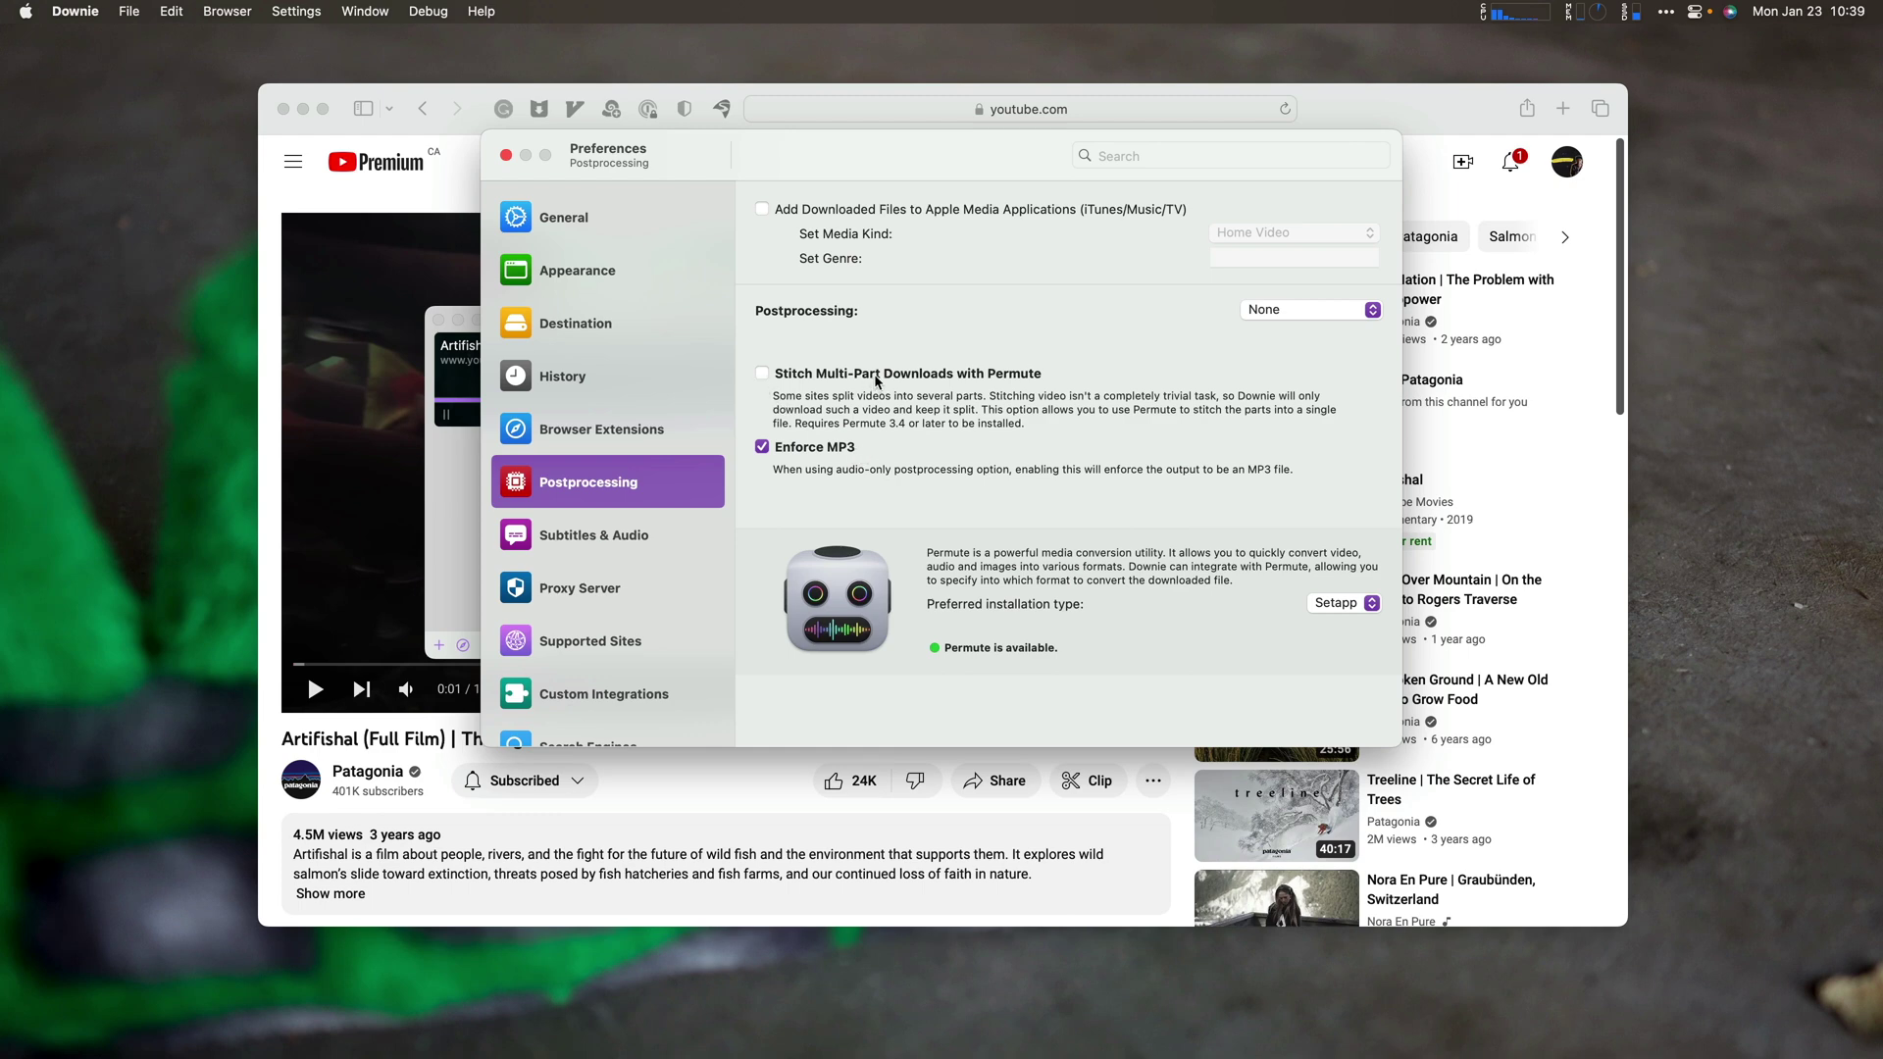
pyautogui.click(506, 157)
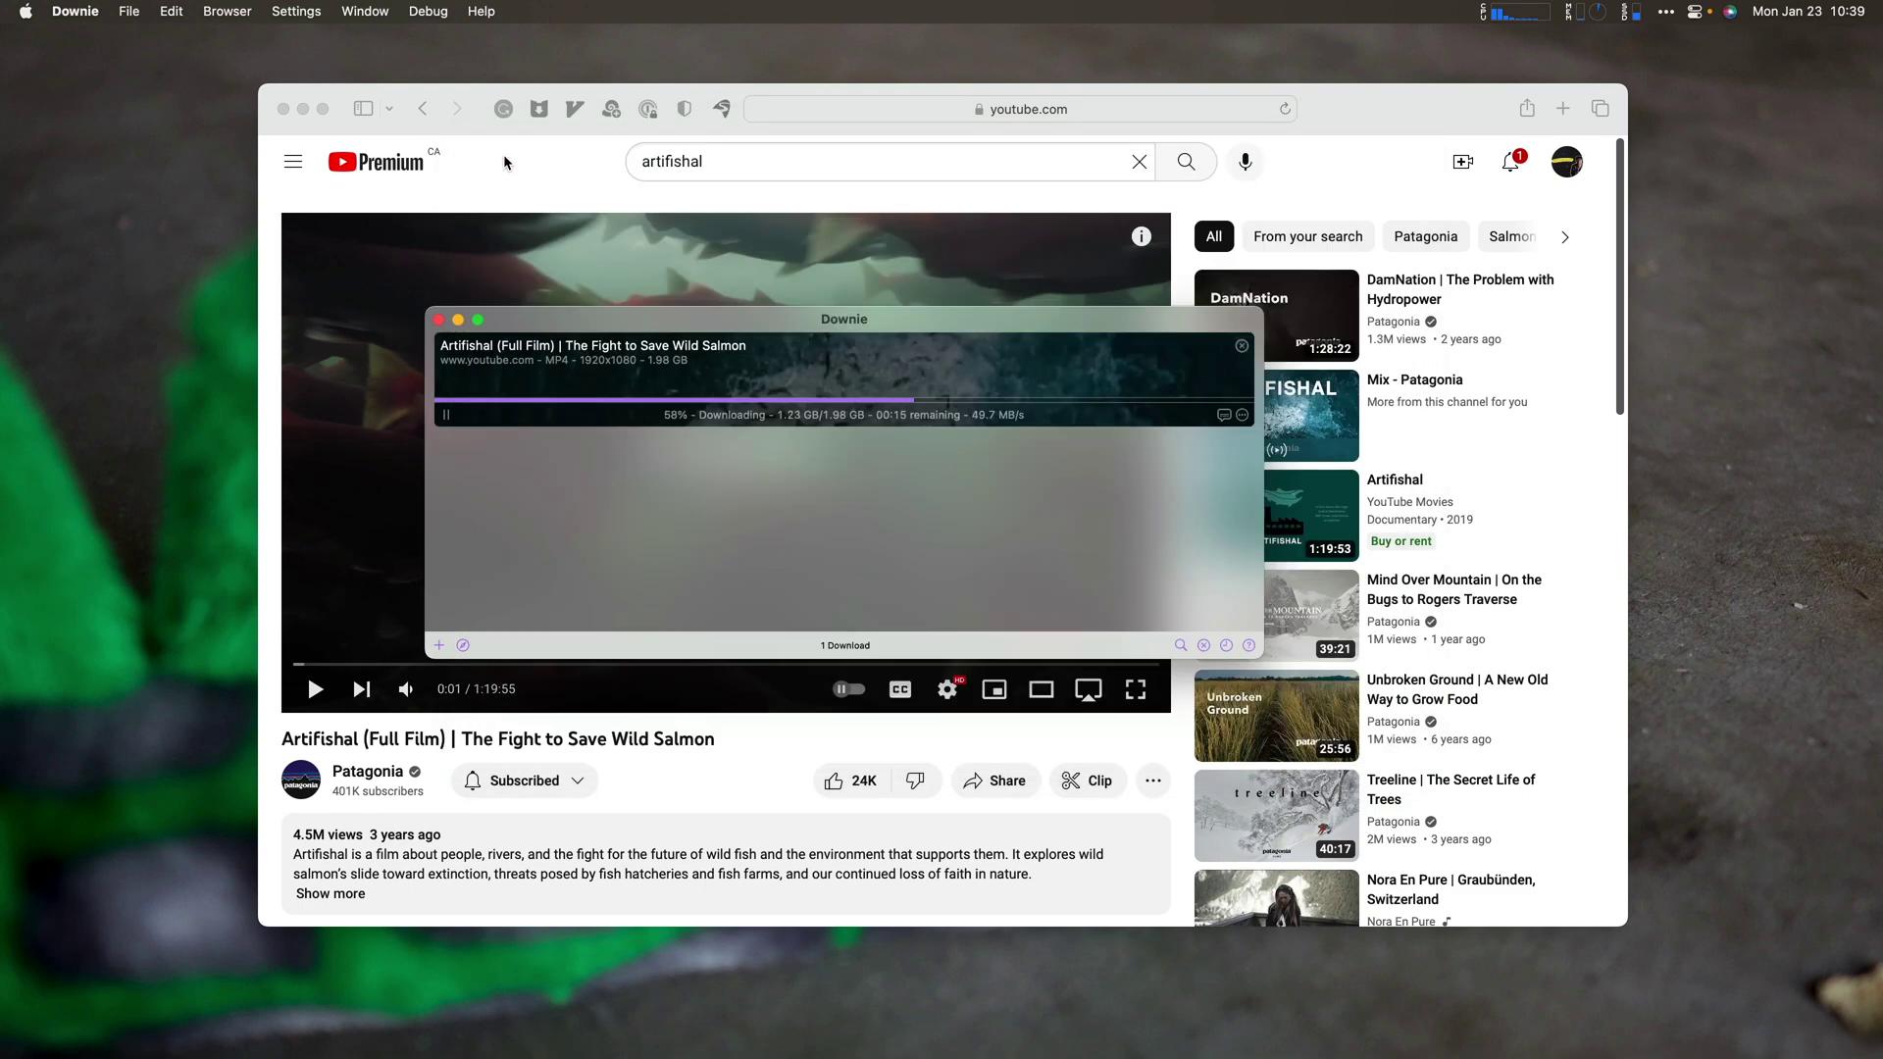
# Launch Permute, dismiss its what's-new notes, and launch Finder via Raycast.
pyautogui.press('super+space')
pyautogui.write('perm')
pyautogui.press('Return')
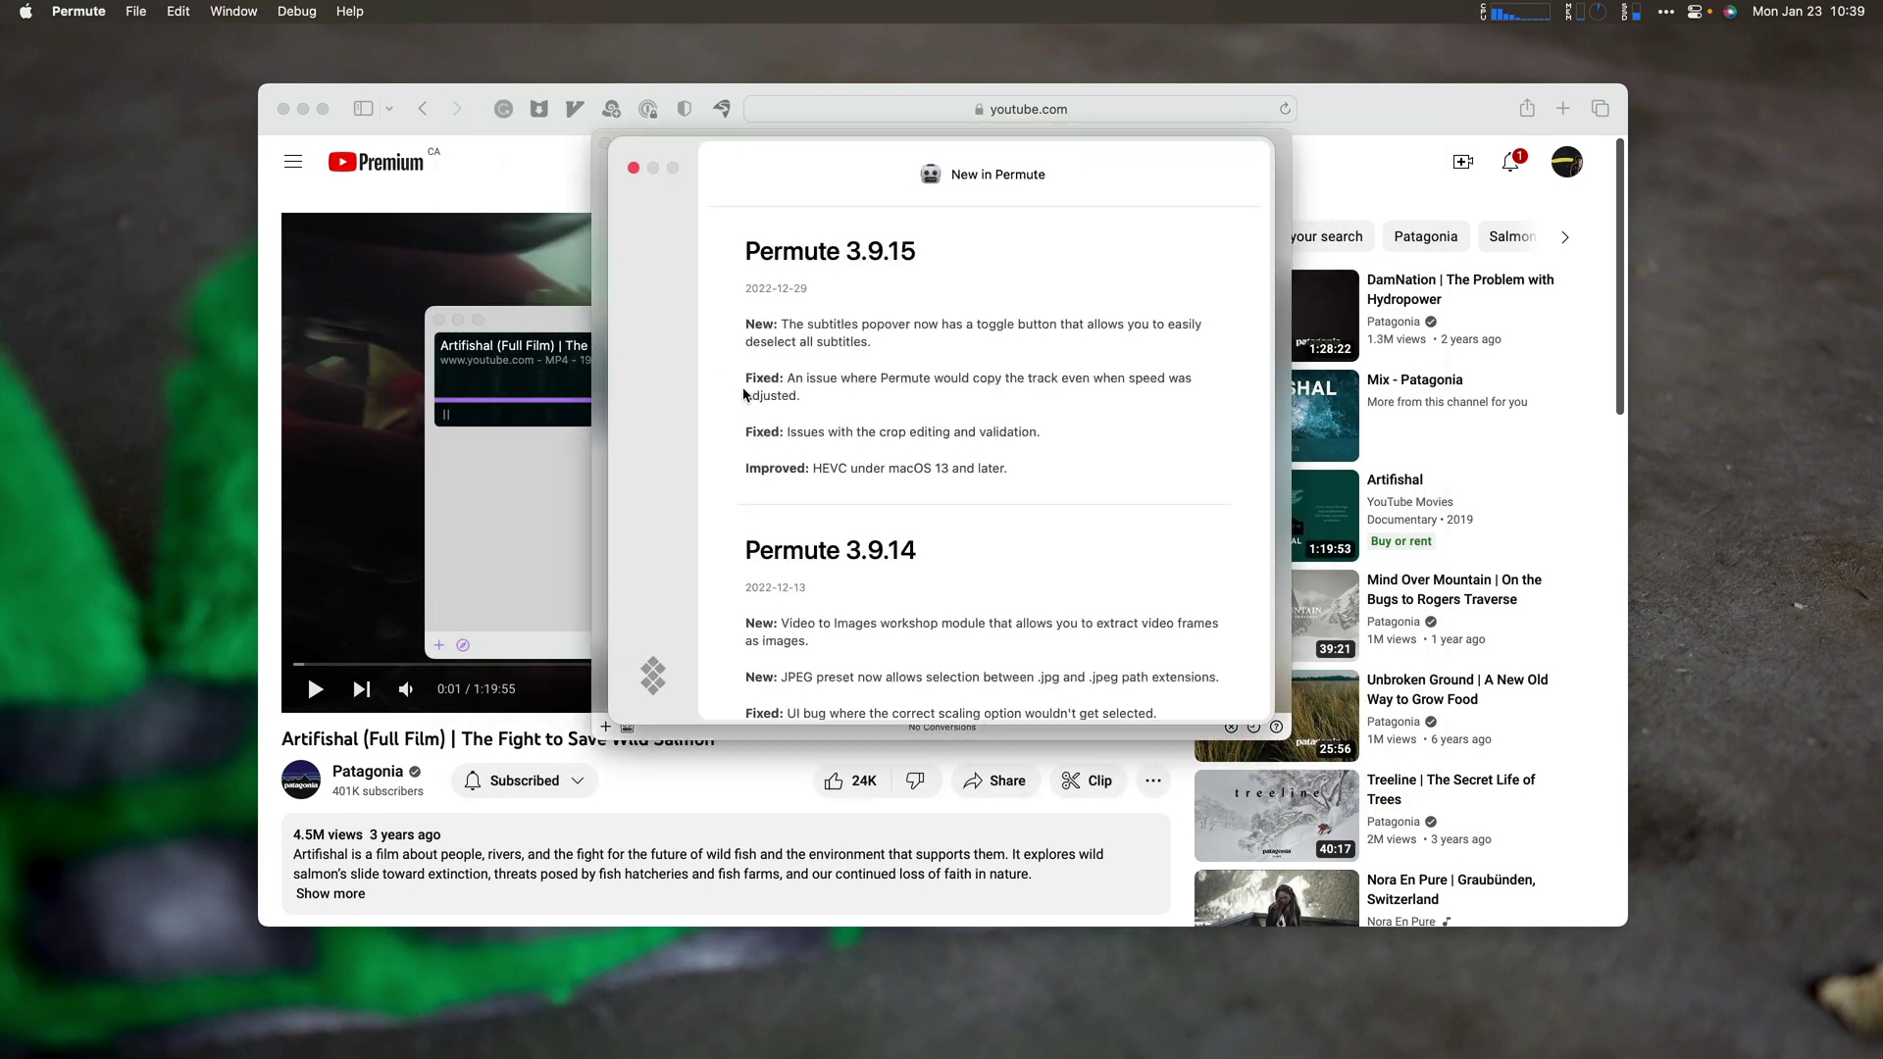
pyautogui.click(634, 168)
pyautogui.press('super+space')
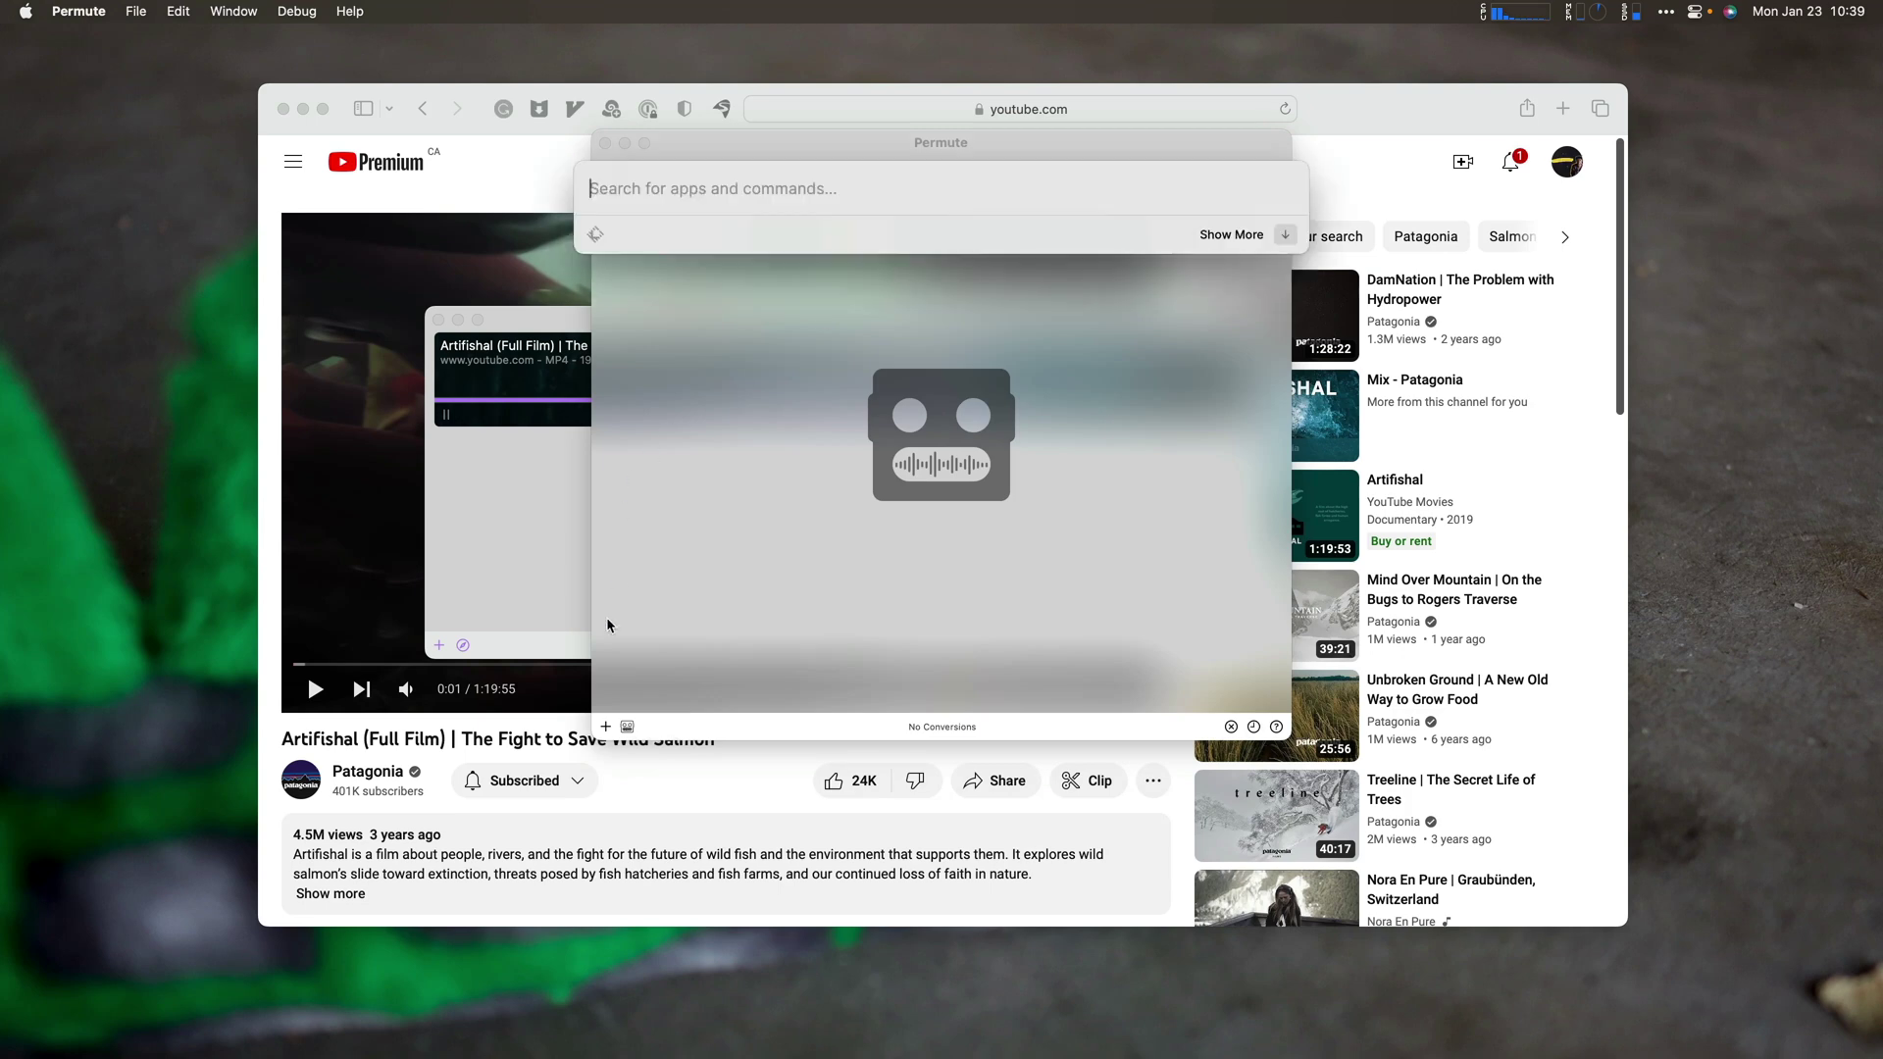
pyautogui.write('find')
pyautogui.press('Return')
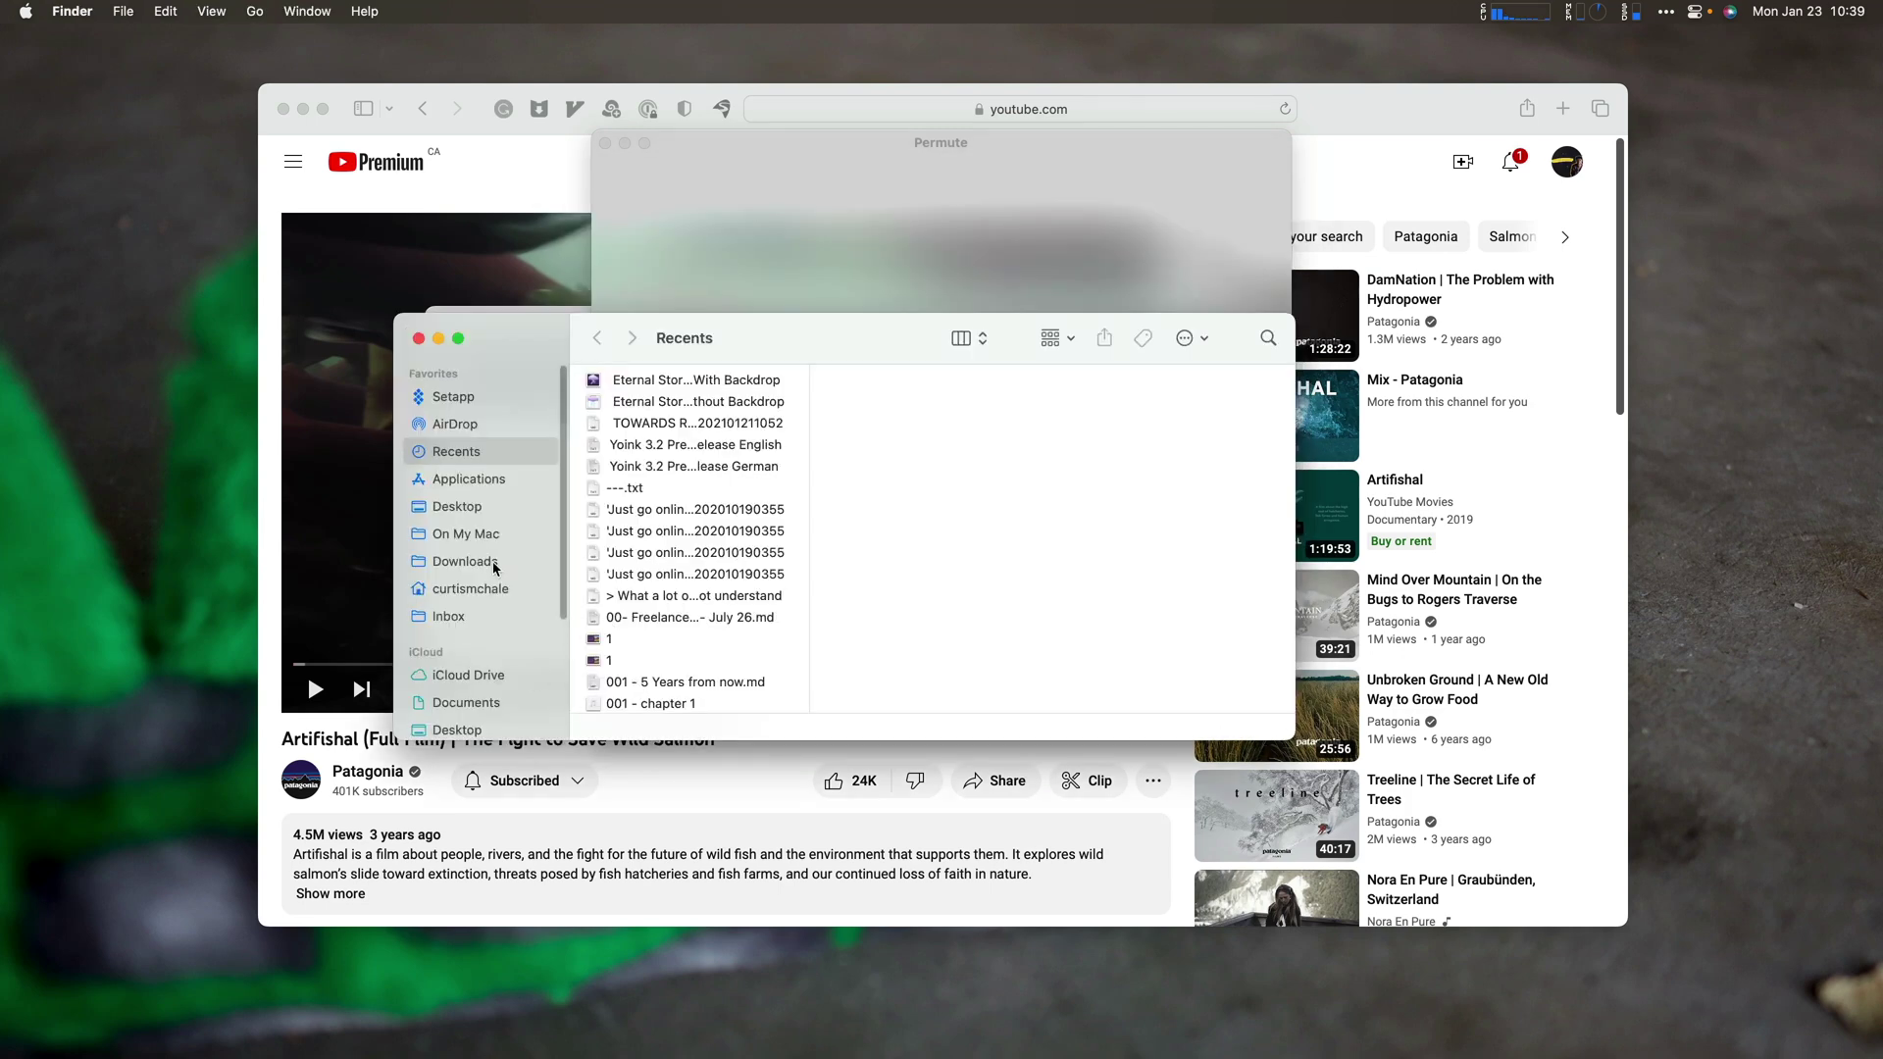
# Drag AppIcon.icns from Affinity Photo's Contents > Resources package folder into Permute.
pyautogui.click(468, 480)
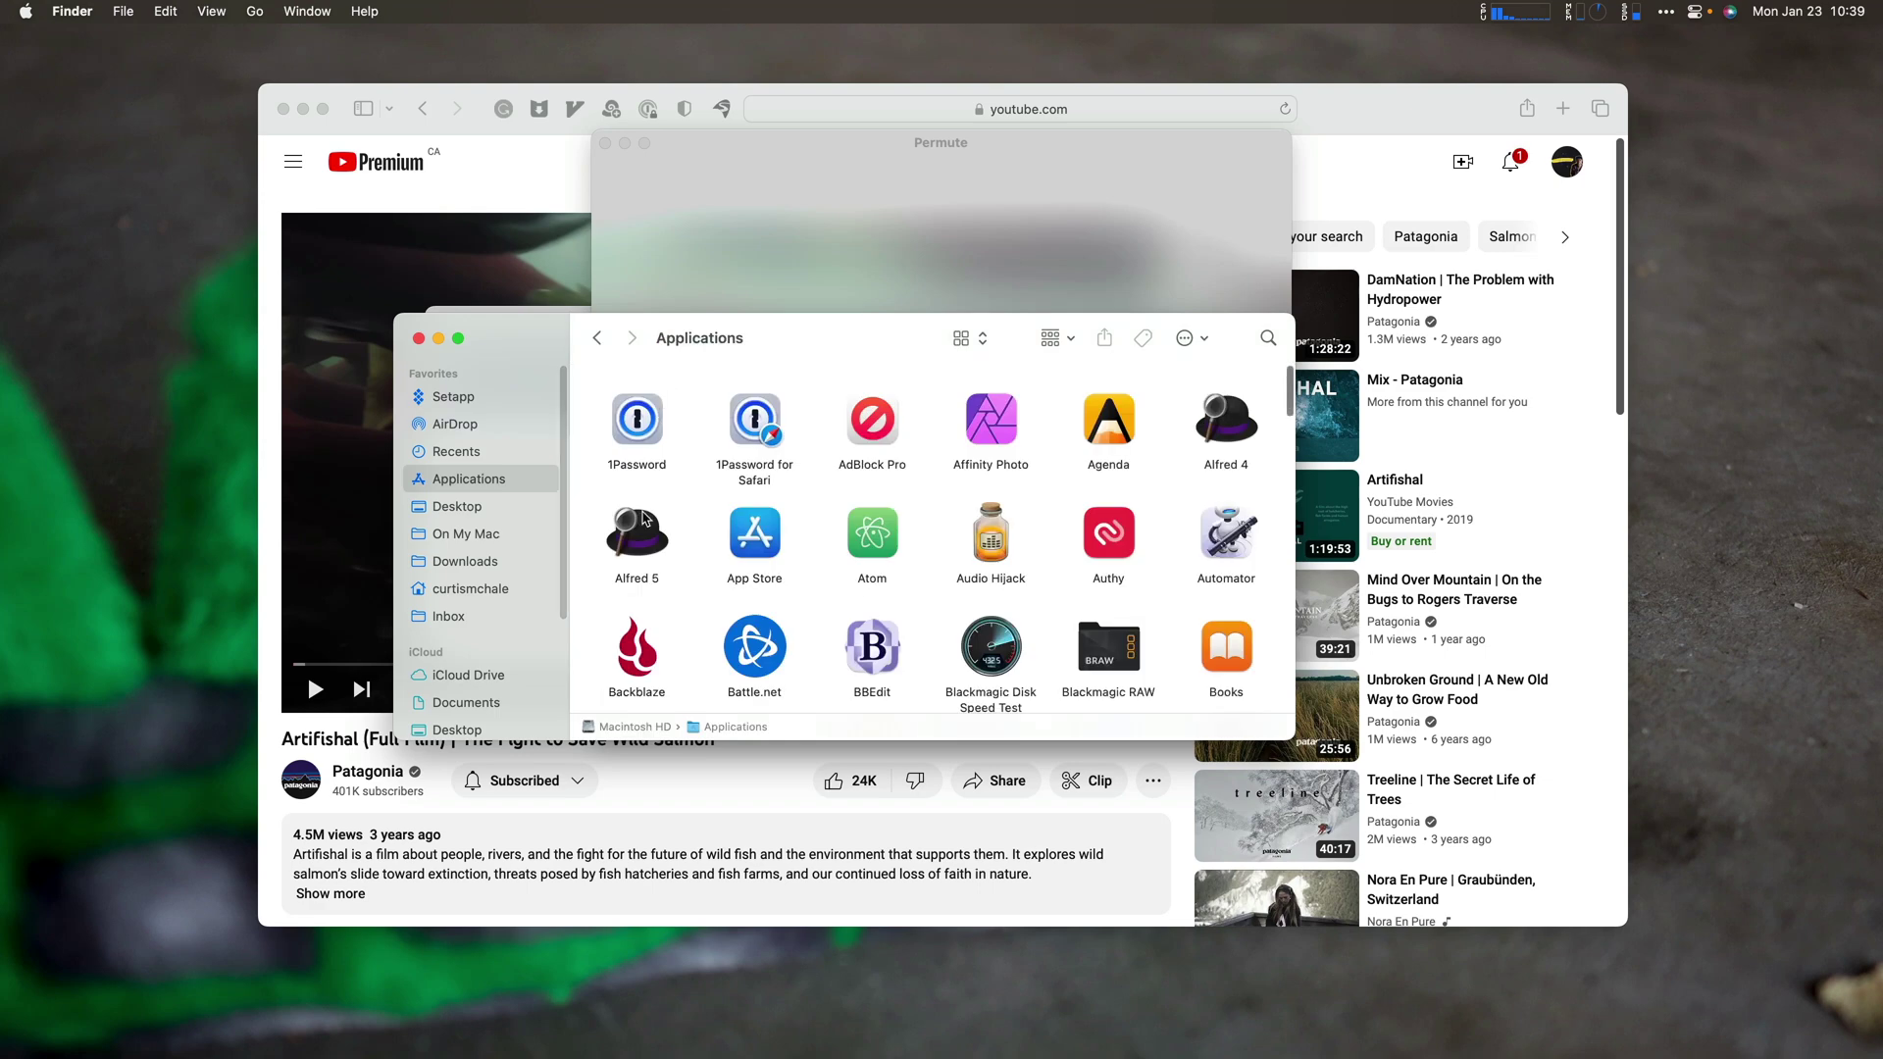
pyautogui.rightClick(995, 437)
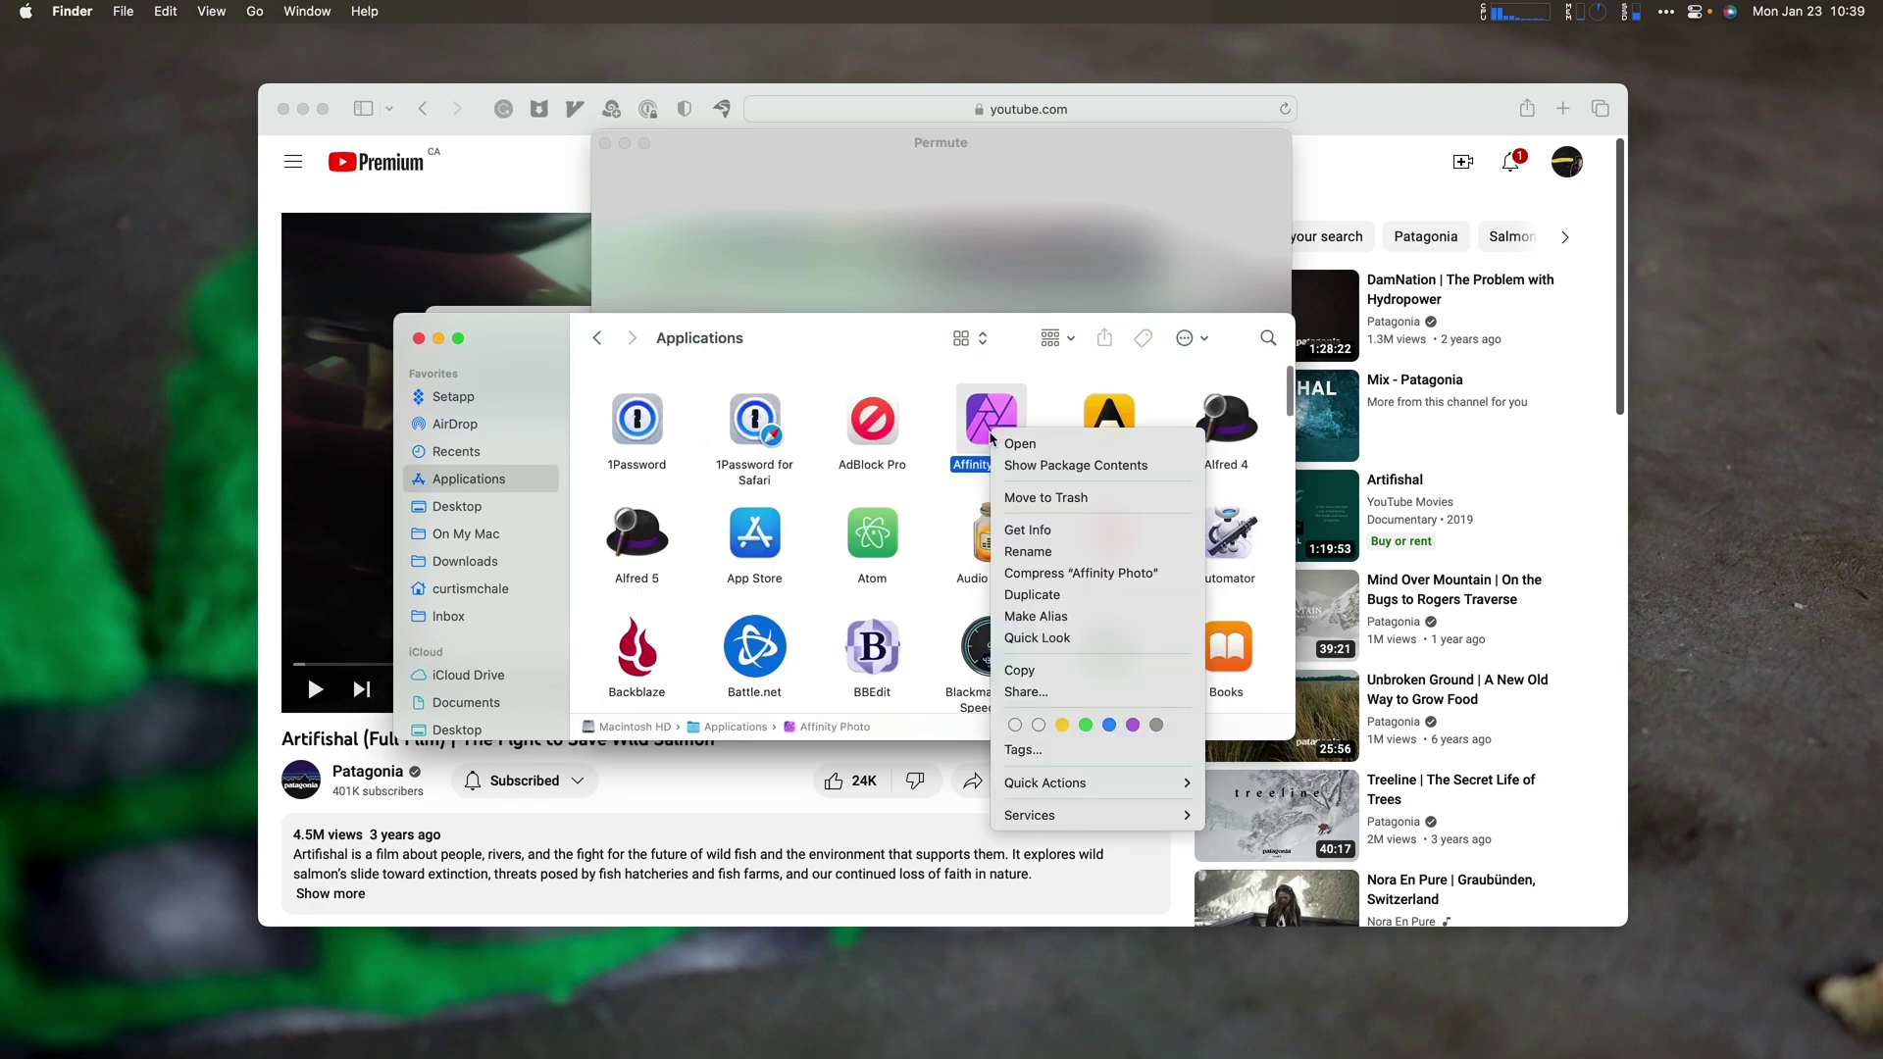
pyautogui.click(1073, 467)
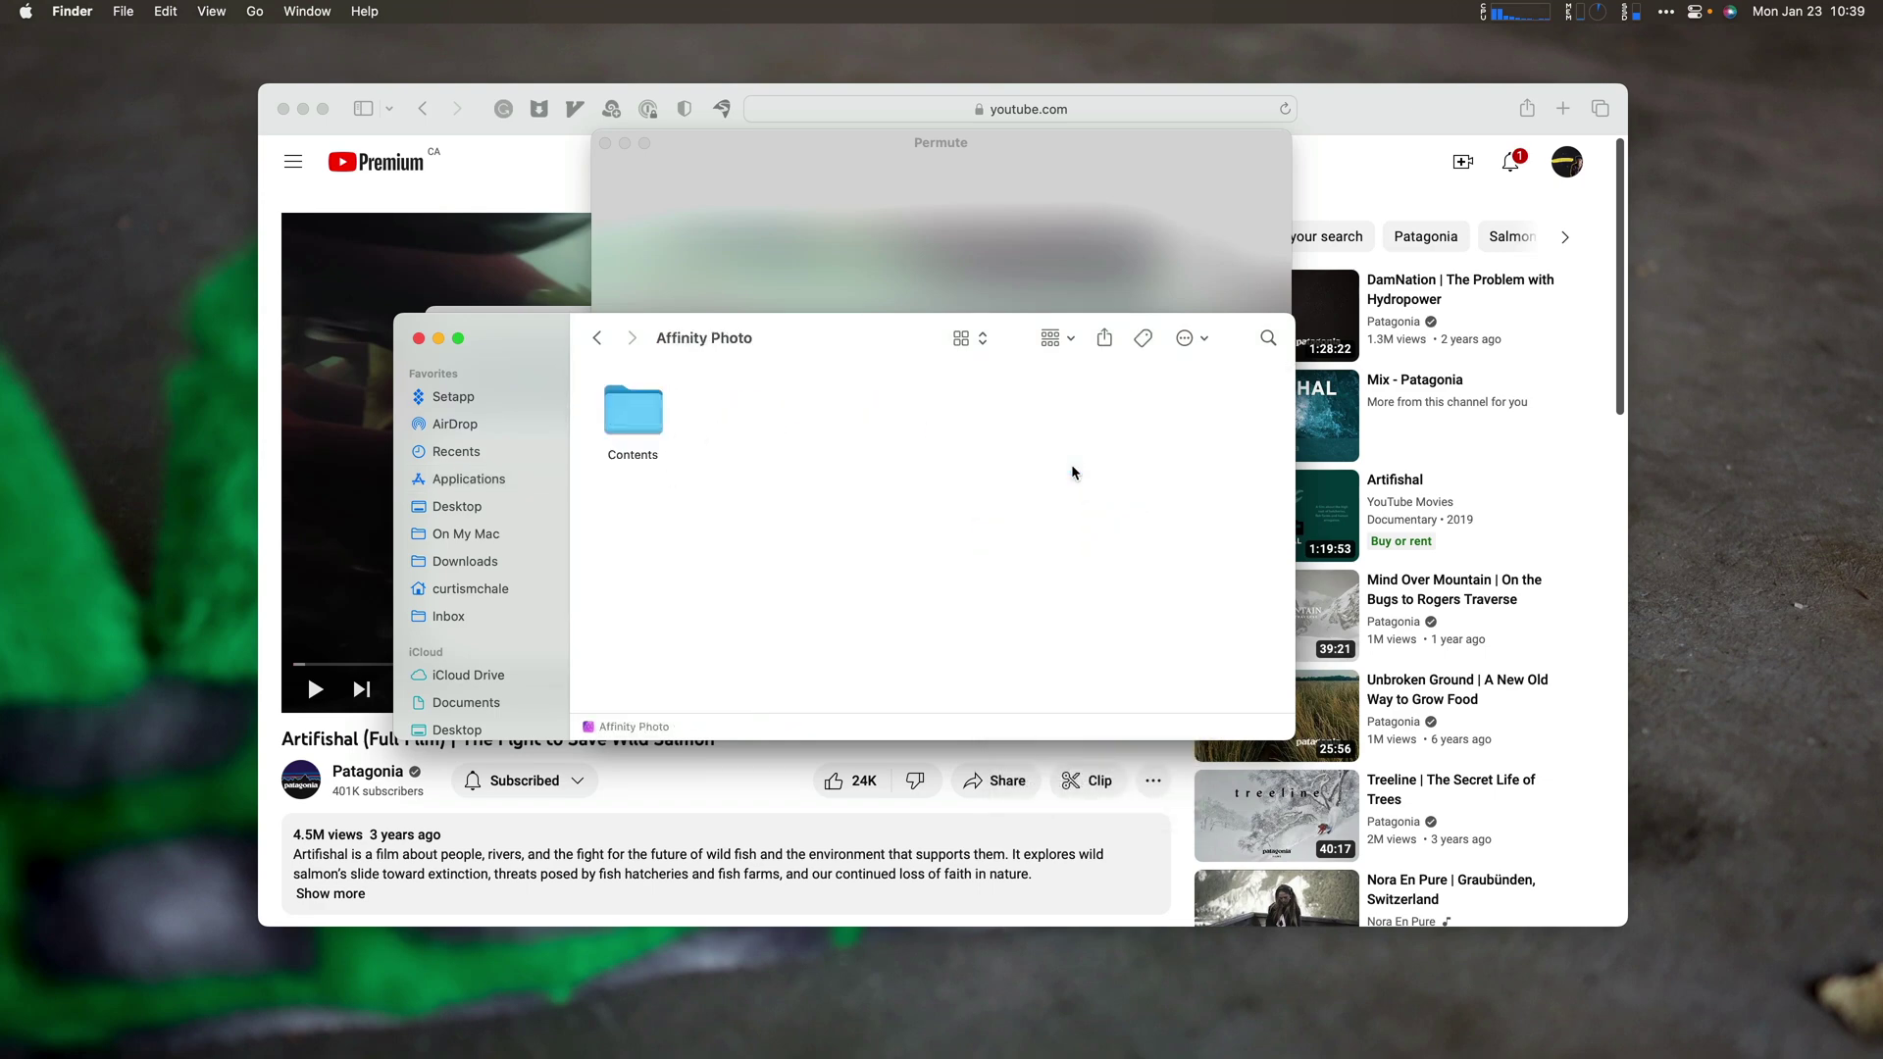
pyautogui.doubleClick(635, 432)
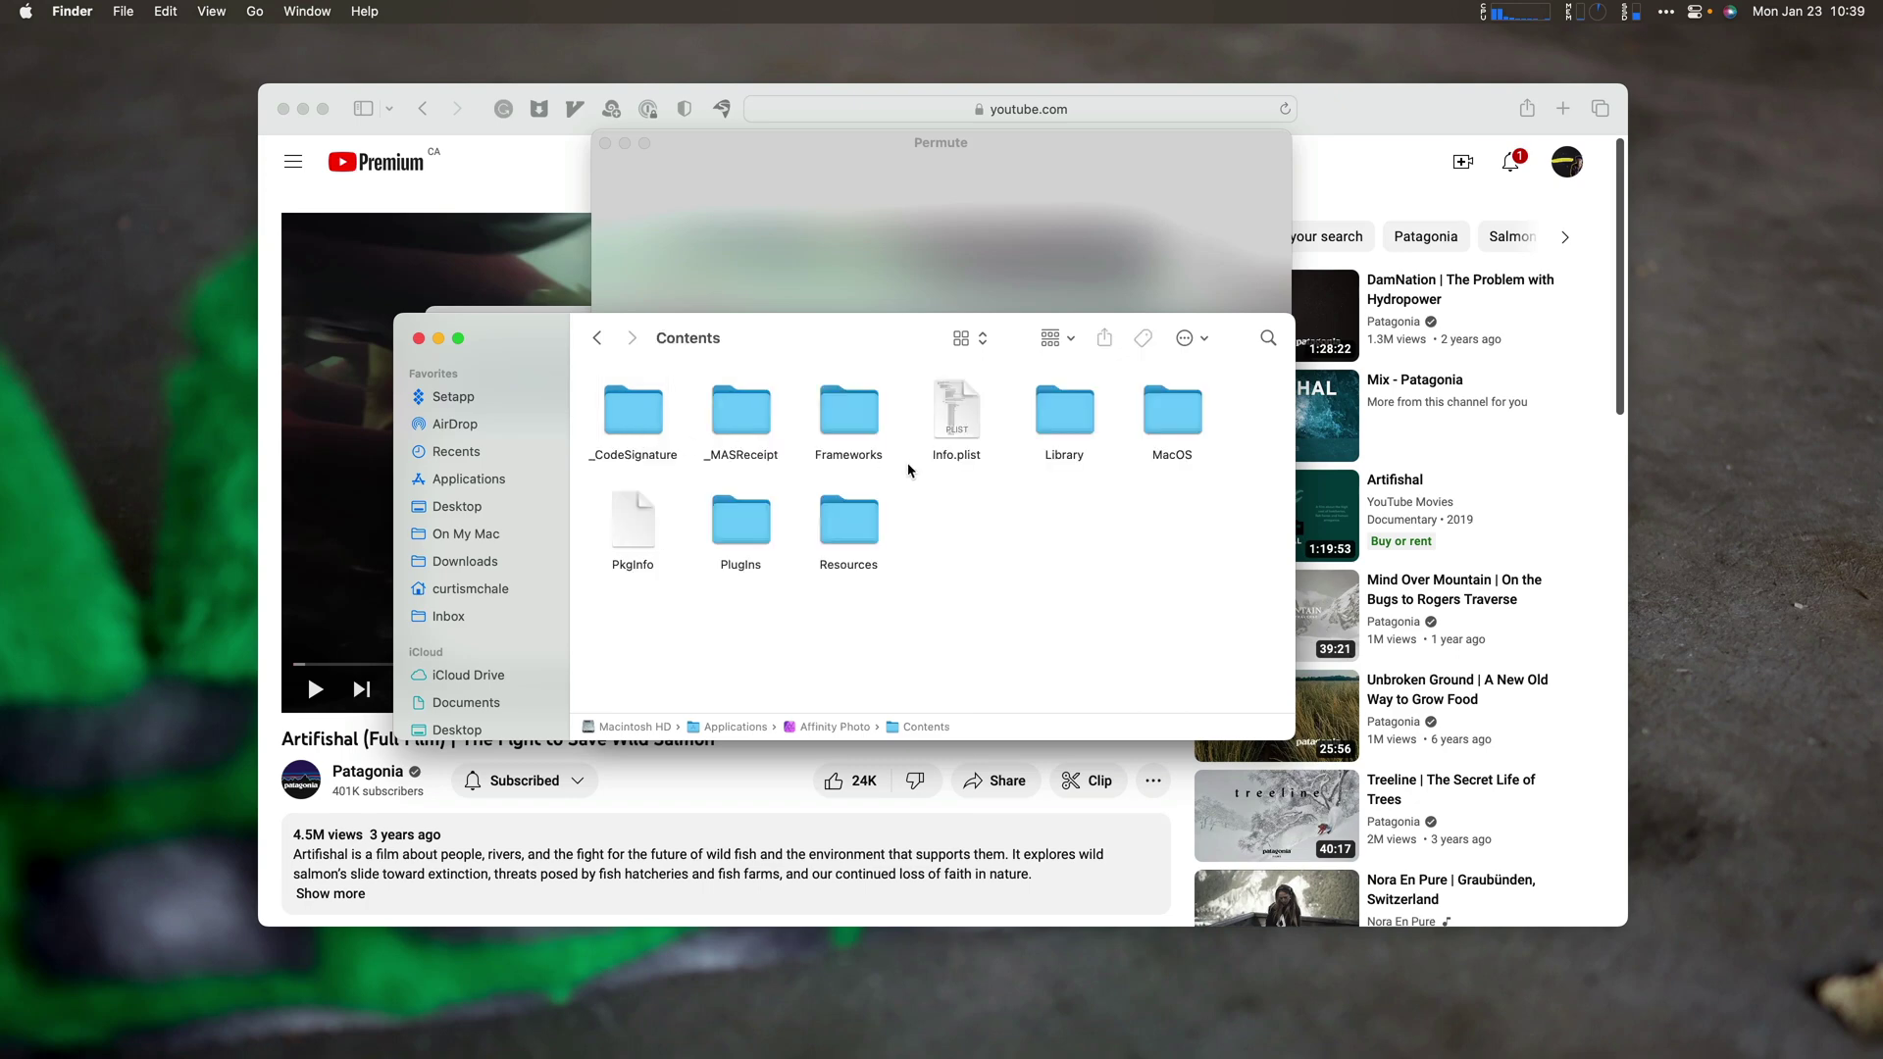
pyautogui.click(850, 518)
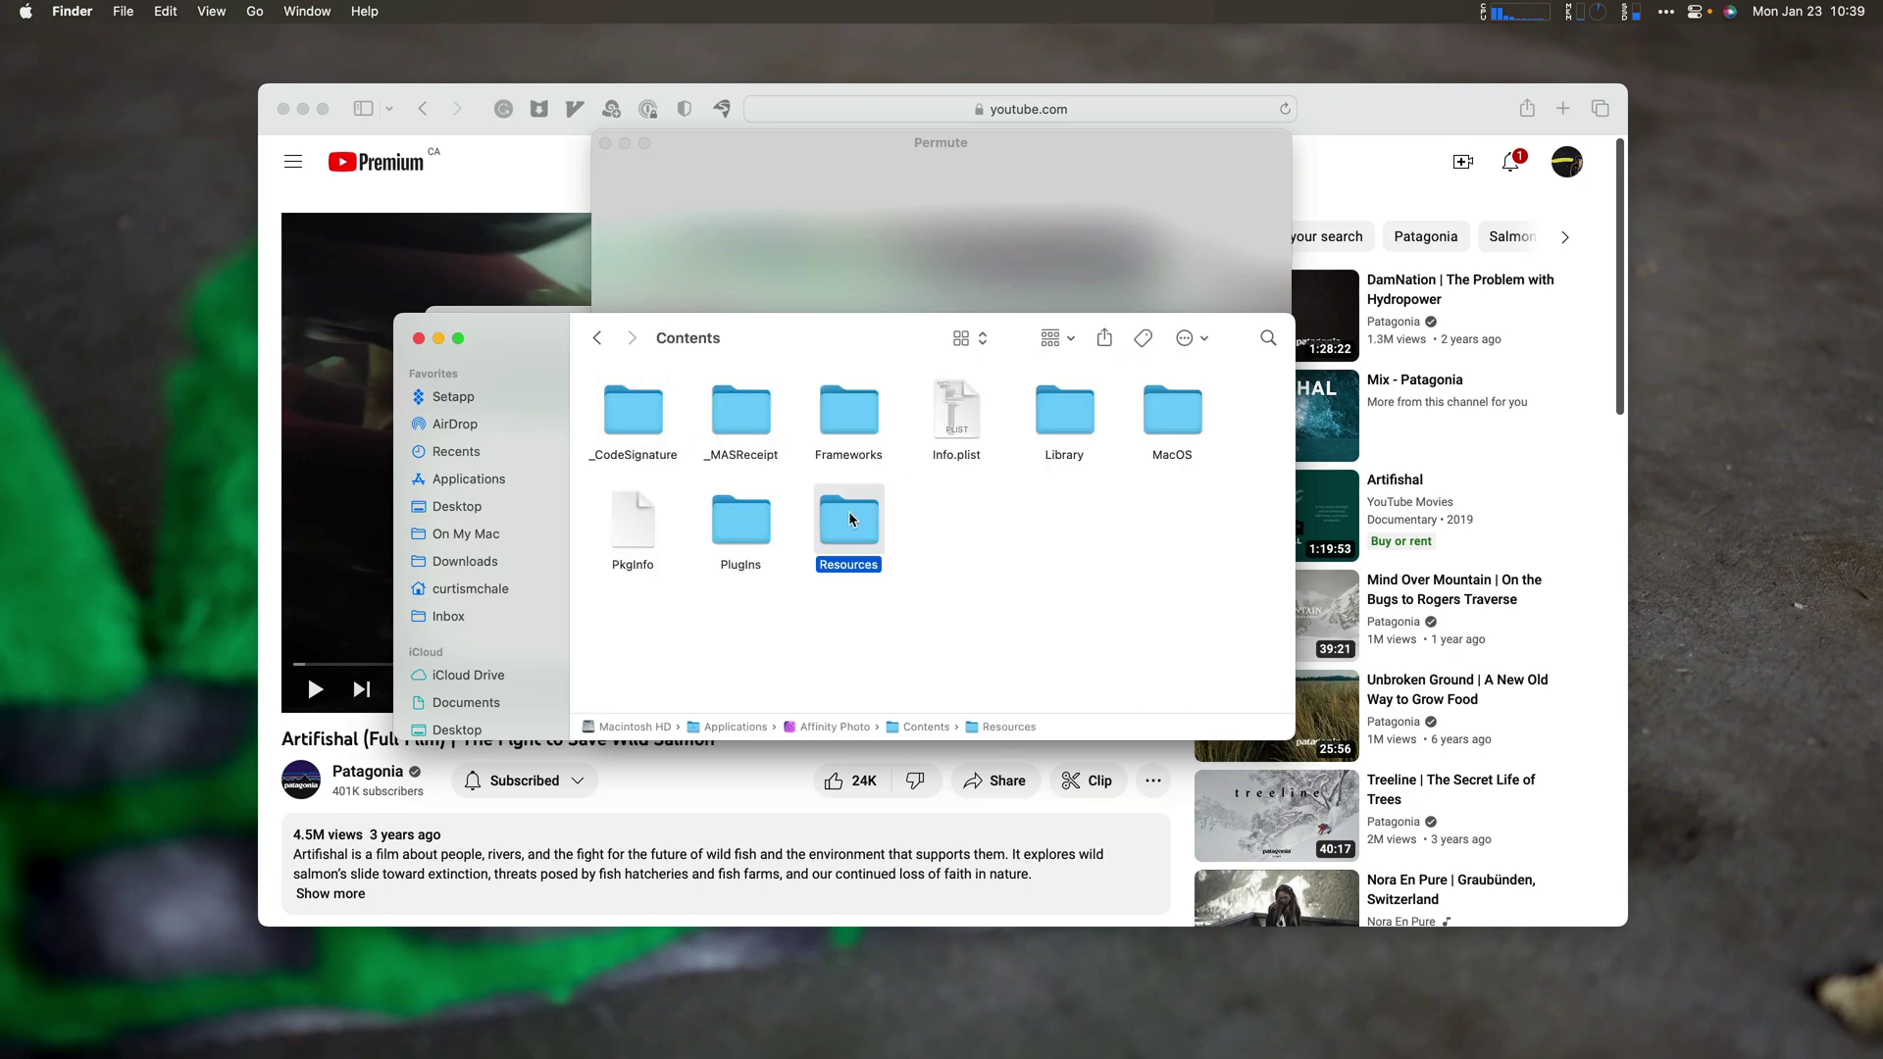
pyautogui.doubleClick(849, 514)
pyautogui.moveTo(760, 622); pyautogui.dragTo(996, 235)
pyautogui.click(1065, 178)
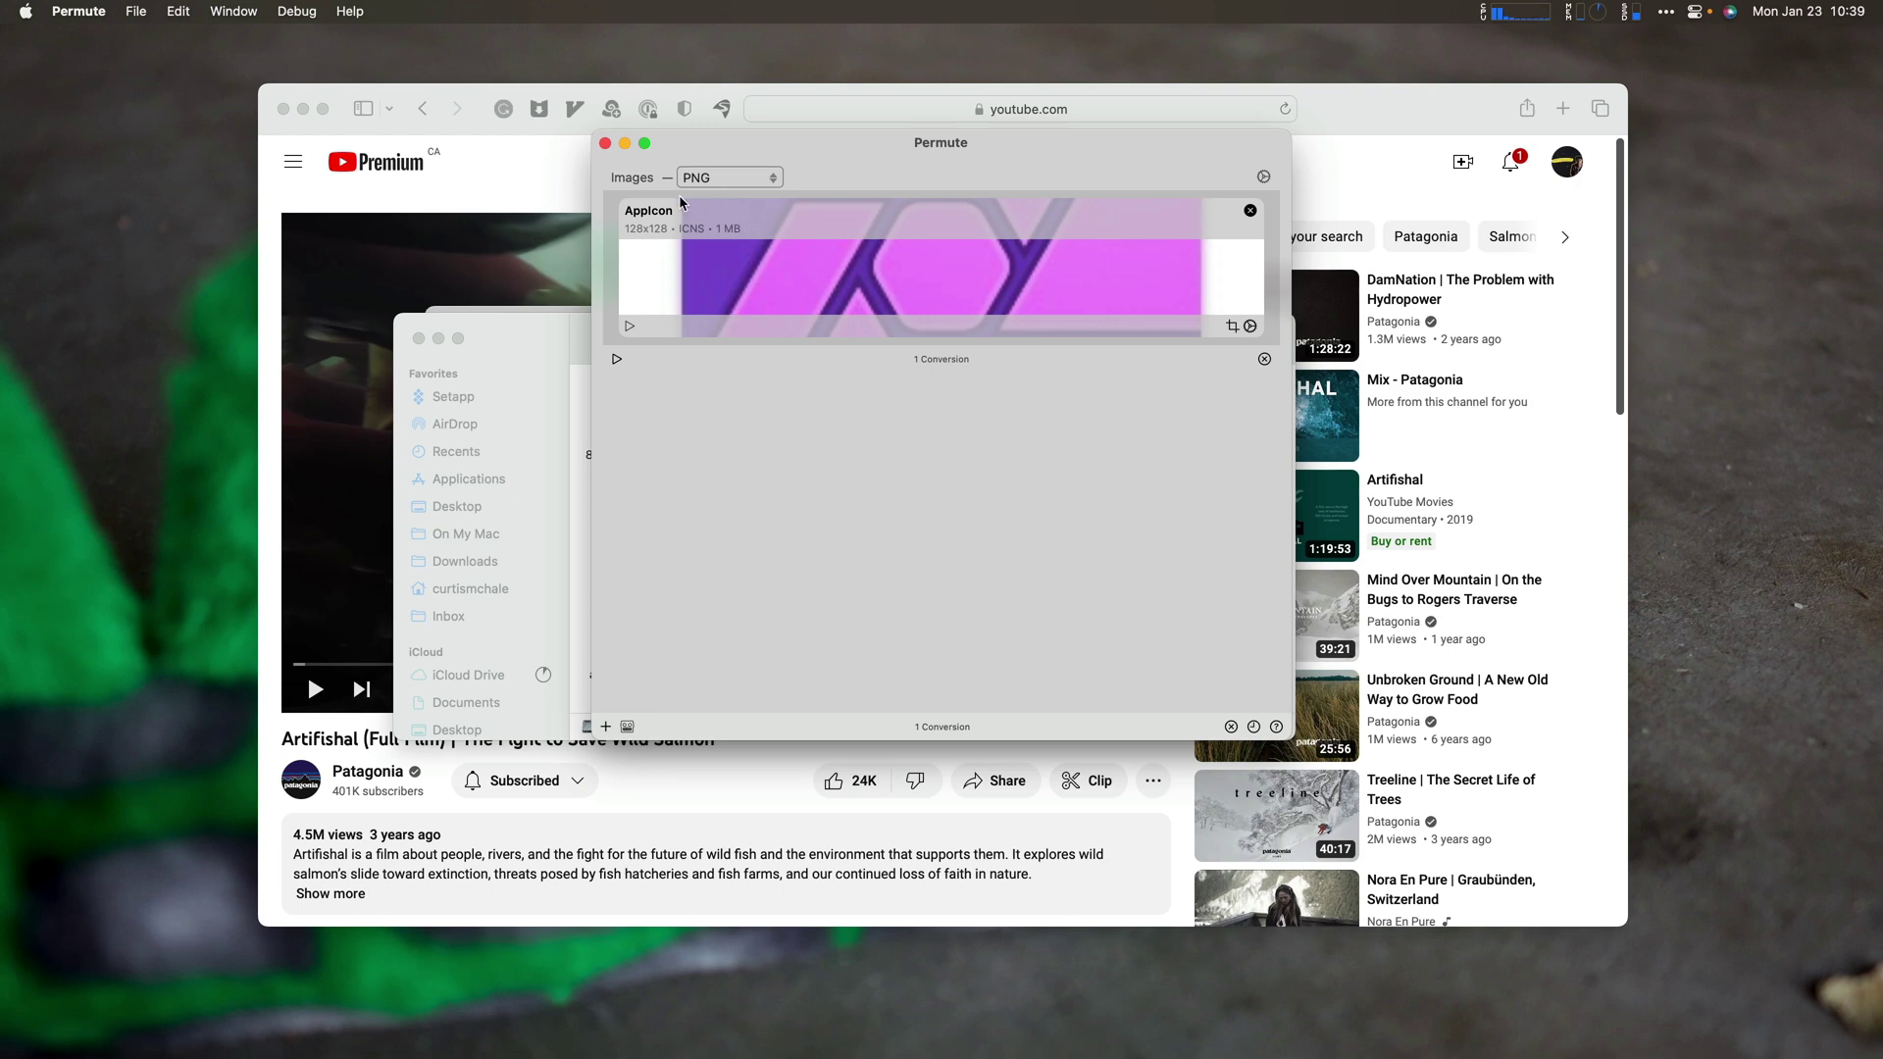
# Convert AppIcon.icns to PNG with the output saved to the Downloads folder.
pyautogui.click(630, 327)
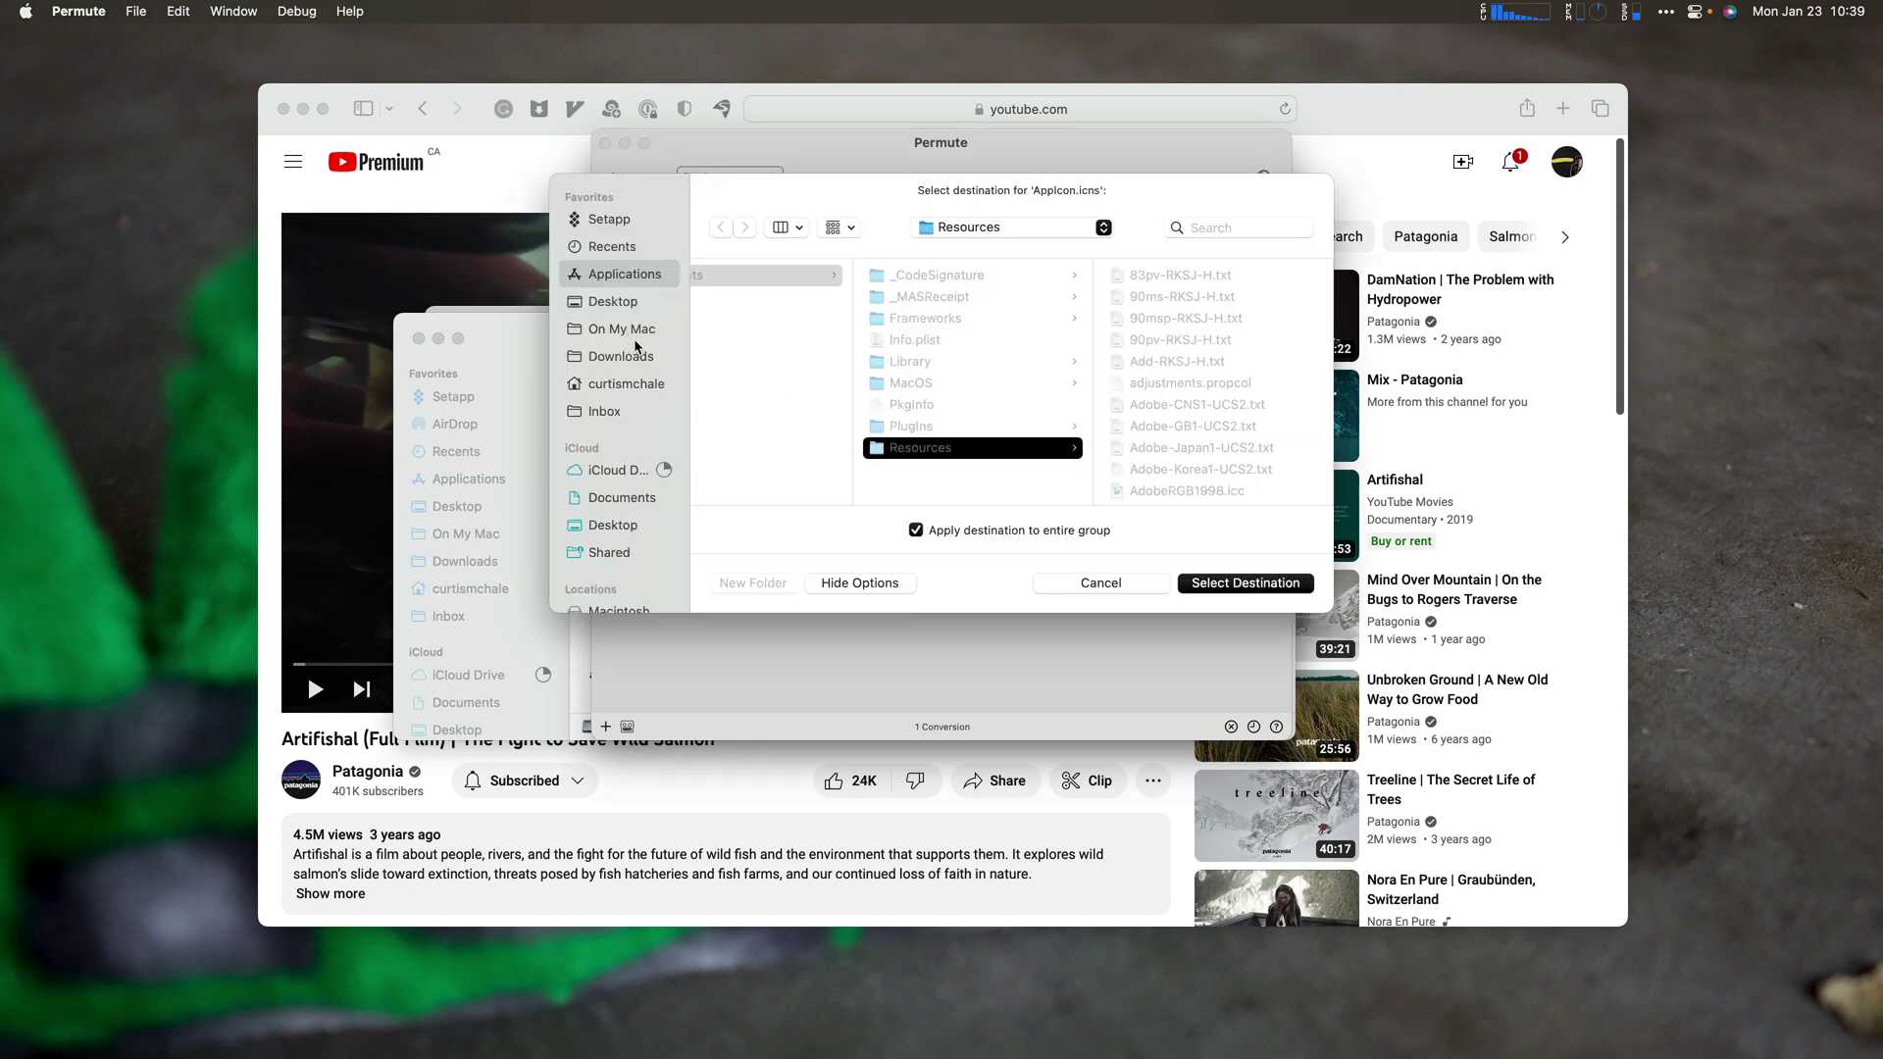
pyautogui.click(628, 358)
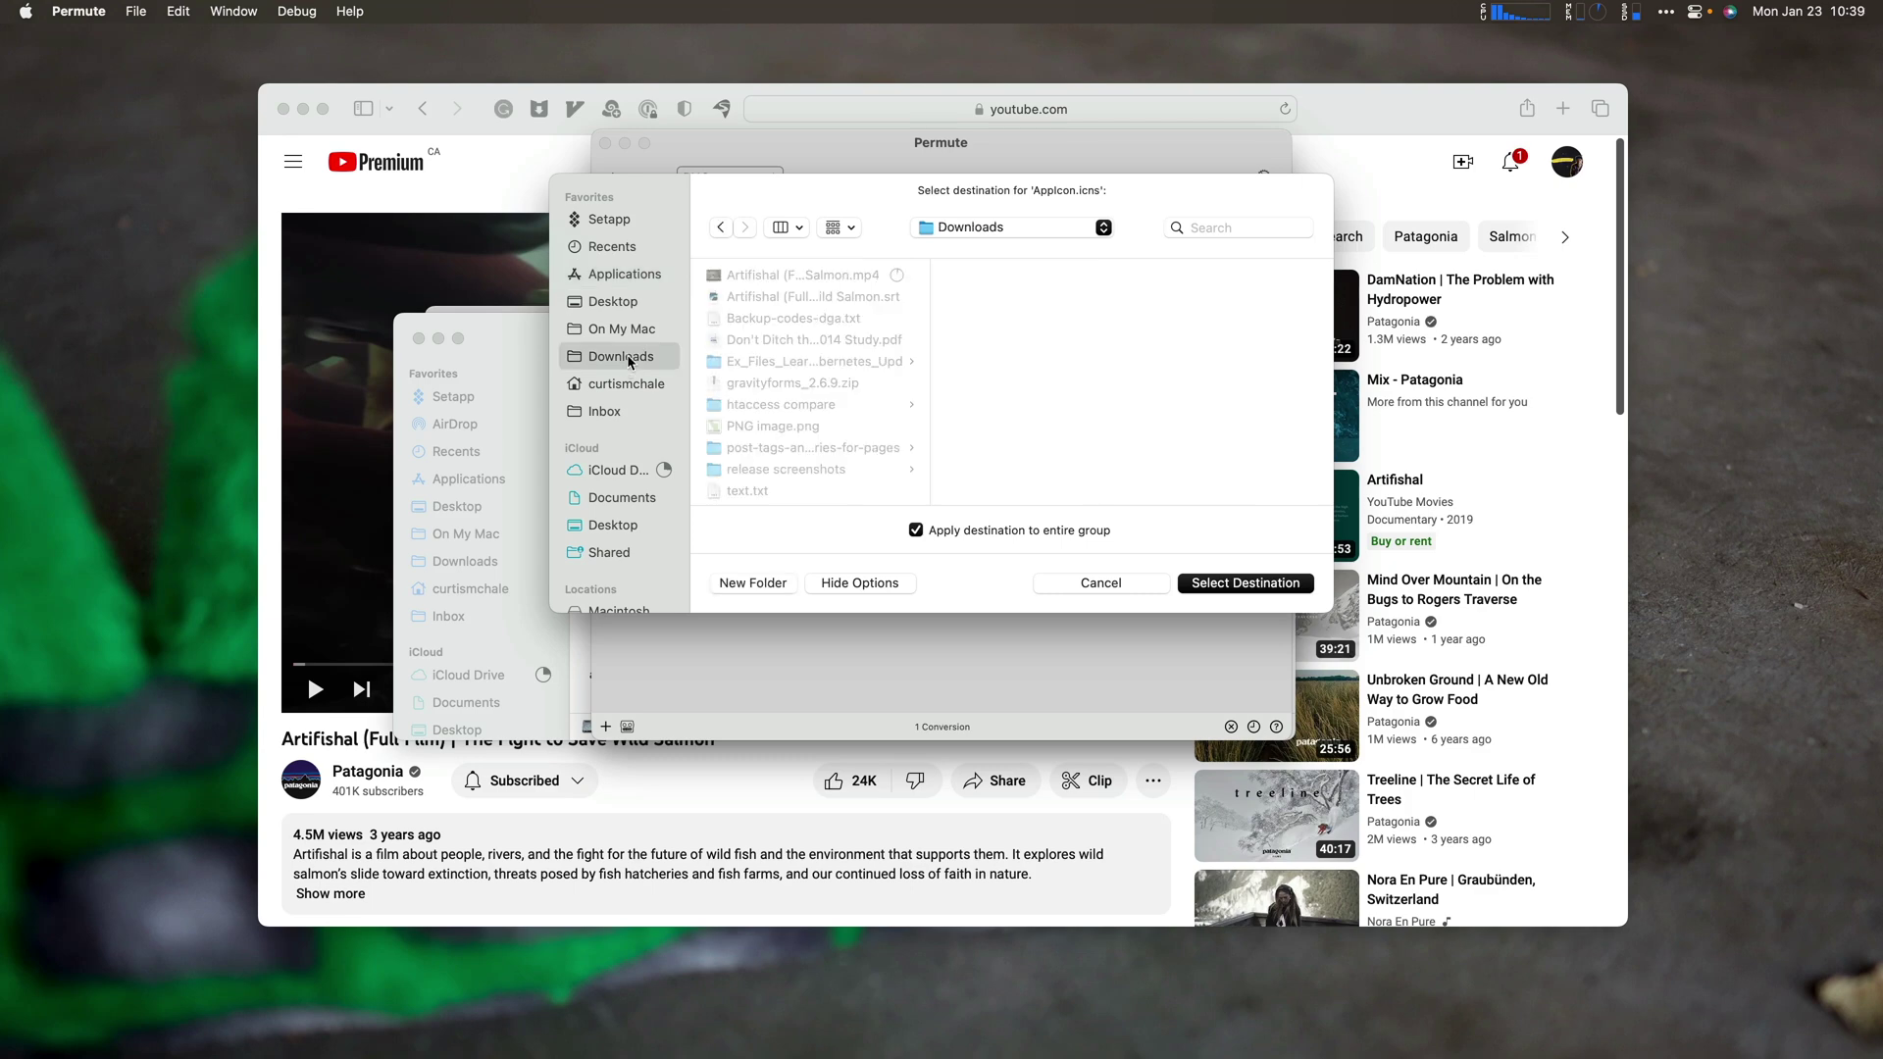
pyautogui.click(1243, 586)
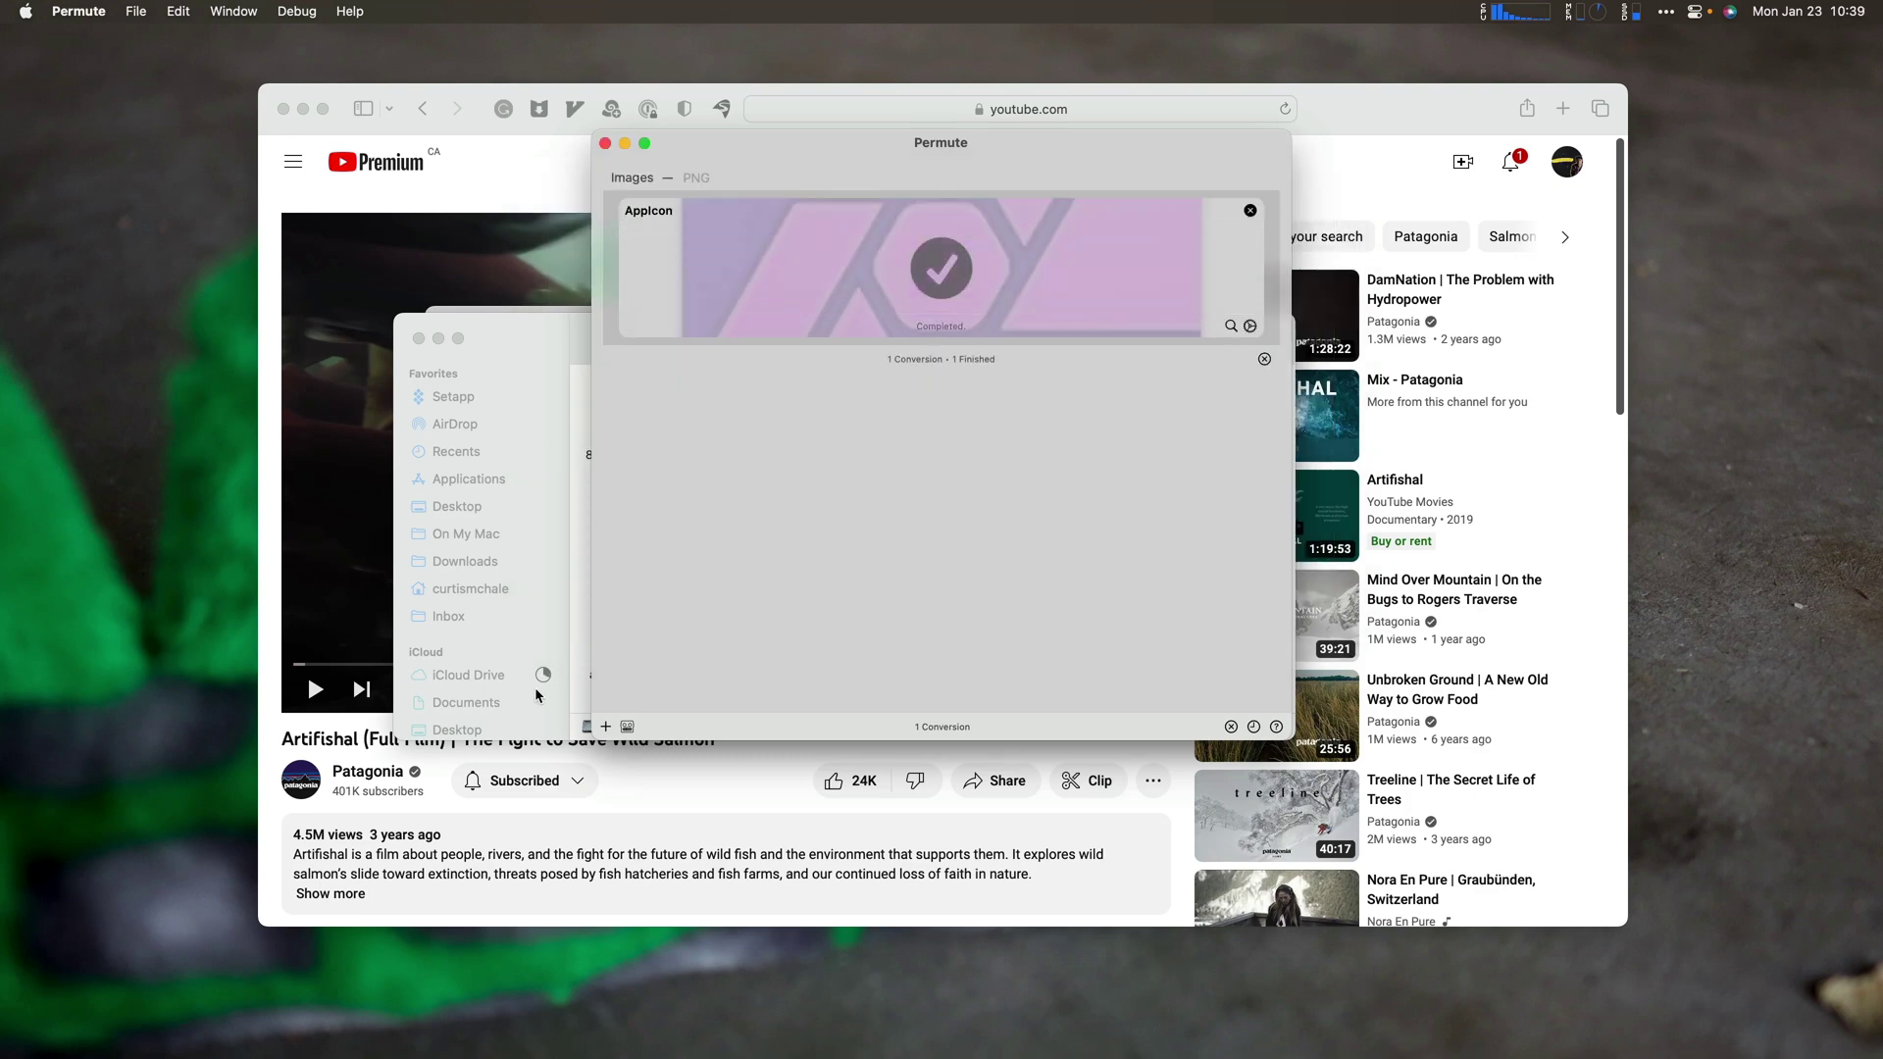
pyautogui.click(559, 353)
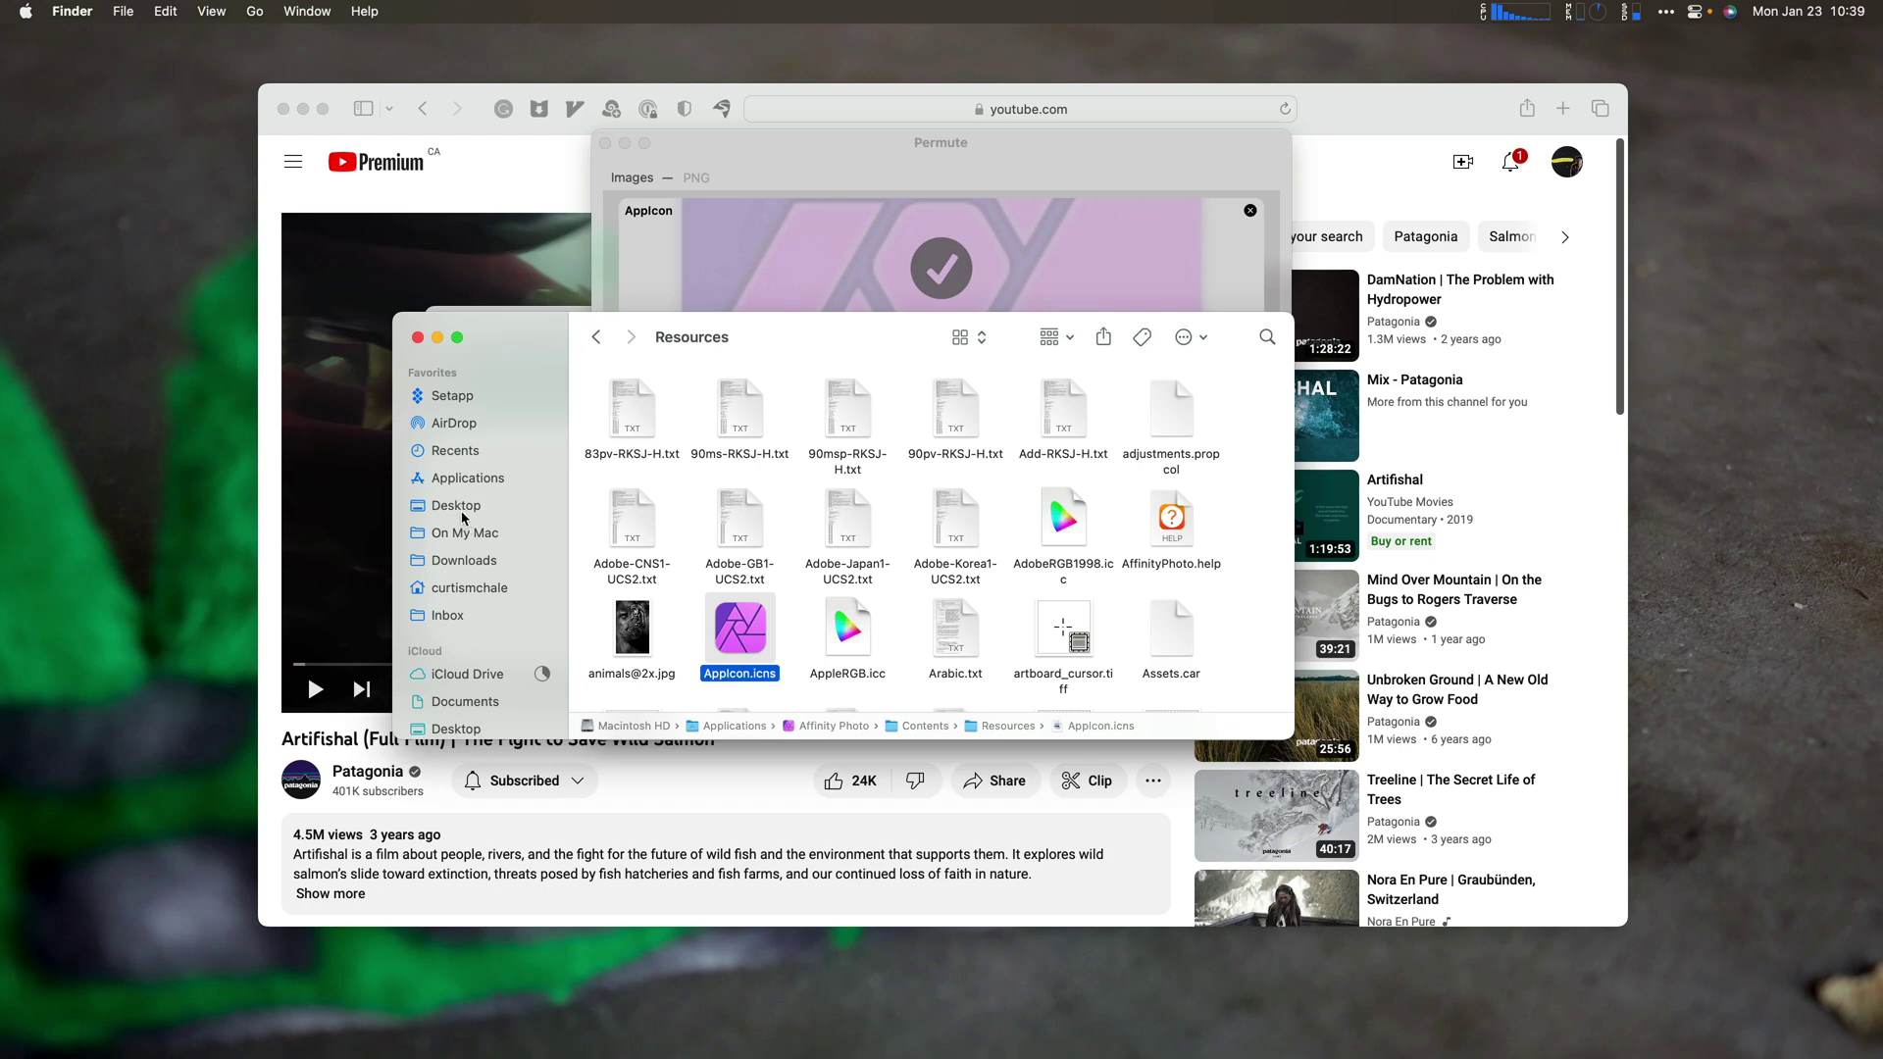
# Select the converted AppIcon.png in the Downloads folder.
pyautogui.click(461, 561)
pyautogui.click(630, 381)
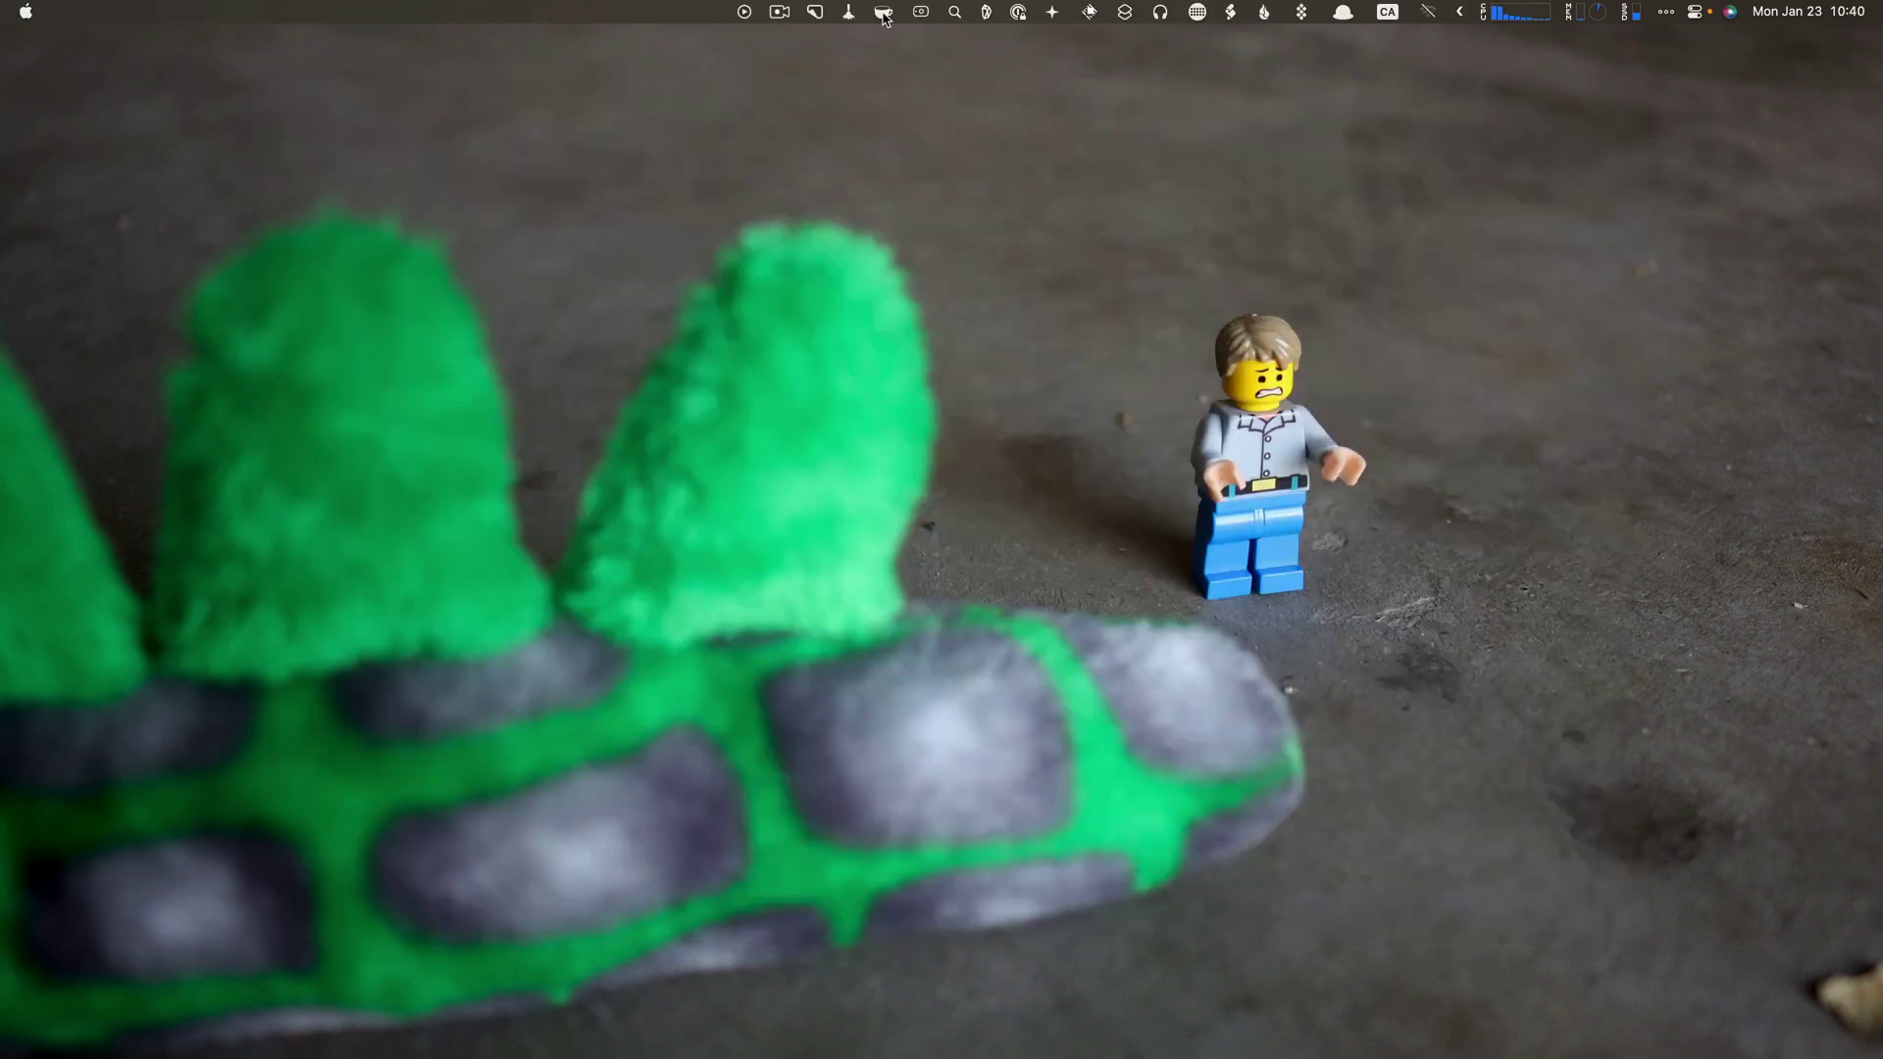
# Show Lungo's keep-awake options from its coffee-cup menu-bar icon.
pyautogui.click(884, 13)
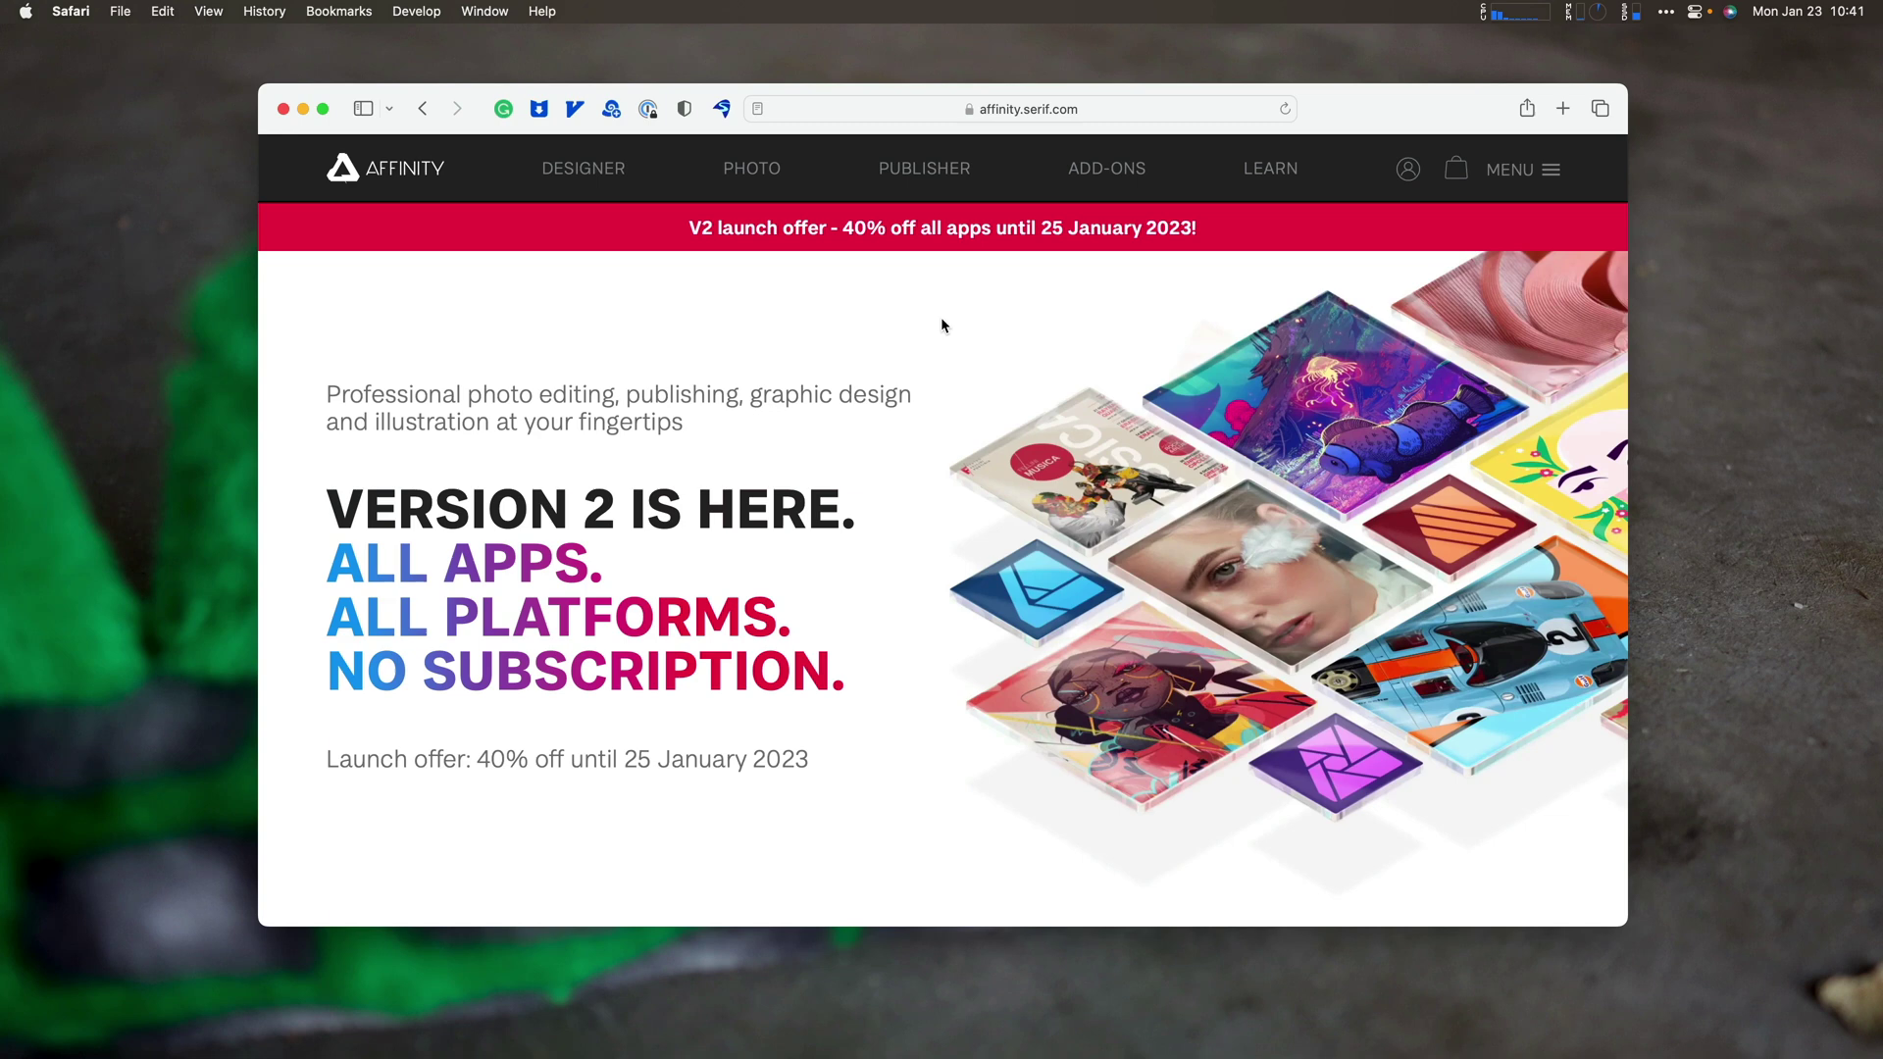
# Visit the Affinity Designer, Photo and Publisher pages in turn.
pyautogui.click(594, 169)
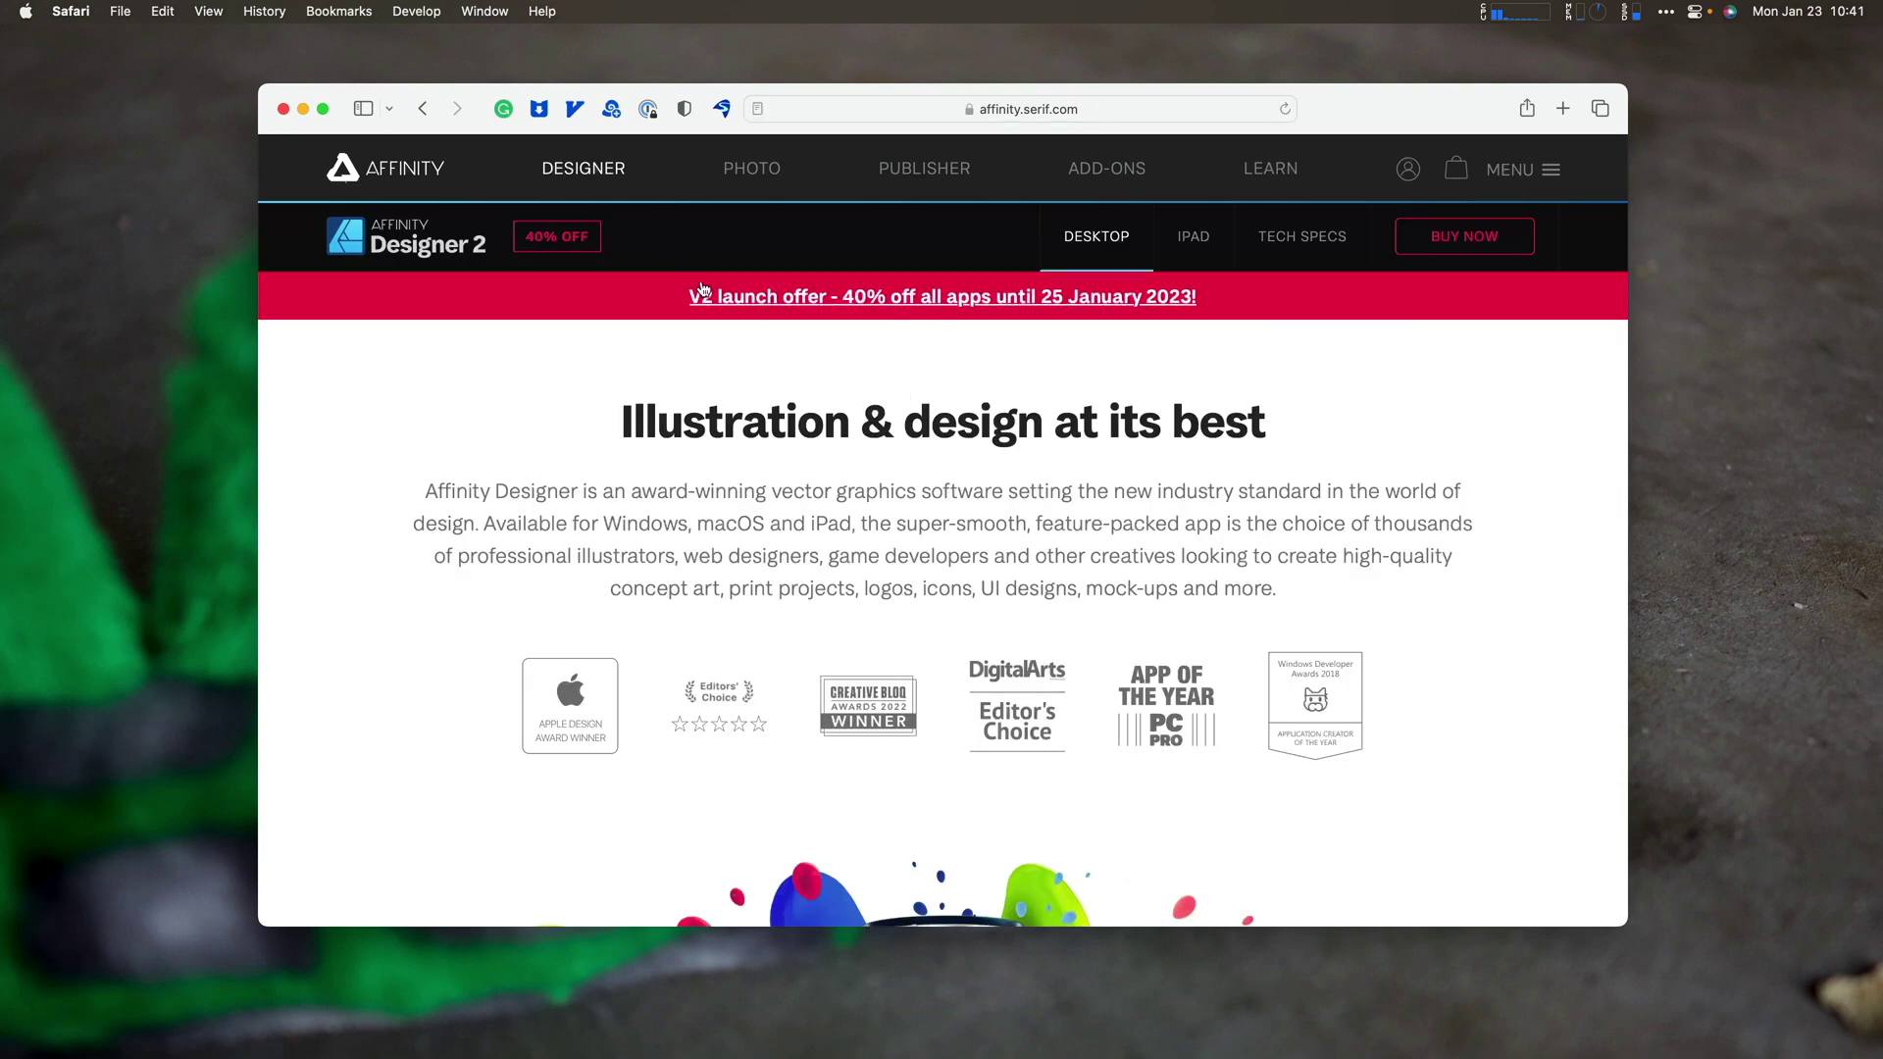
pyautogui.click(764, 177)
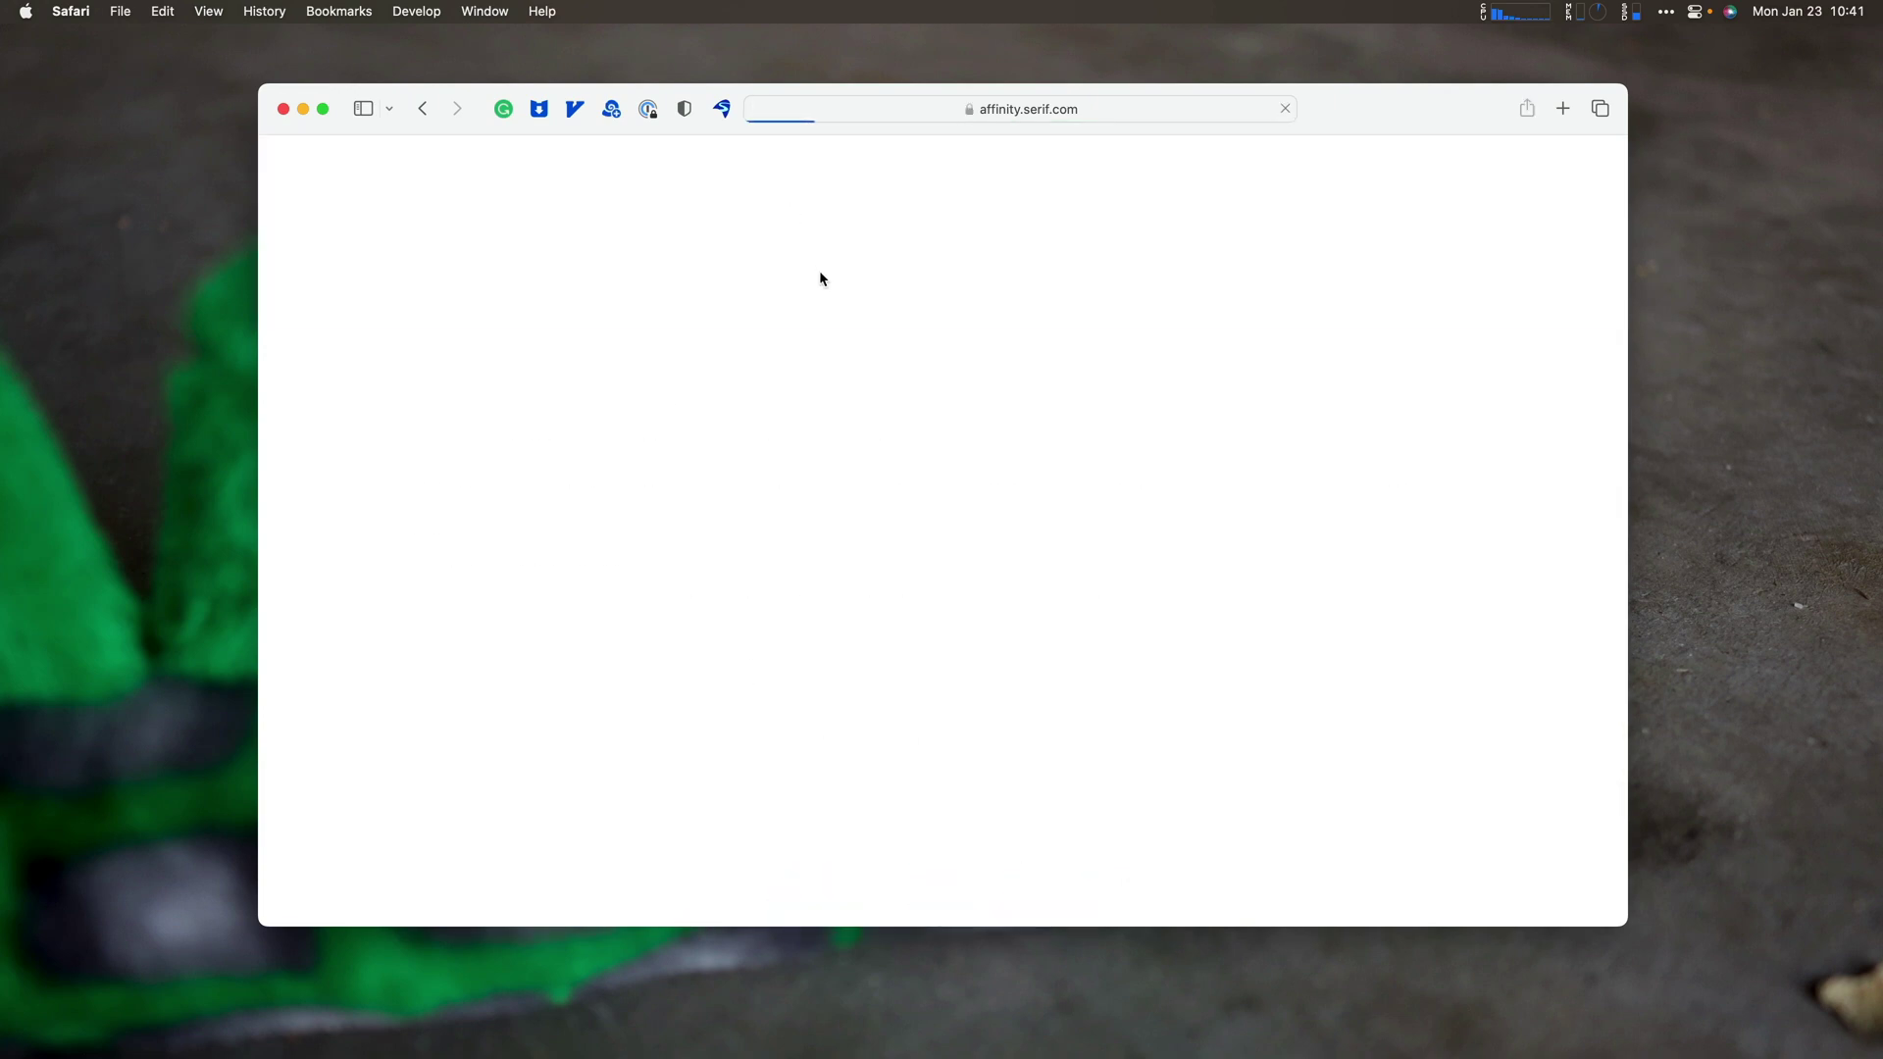
pyautogui.click(934, 175)
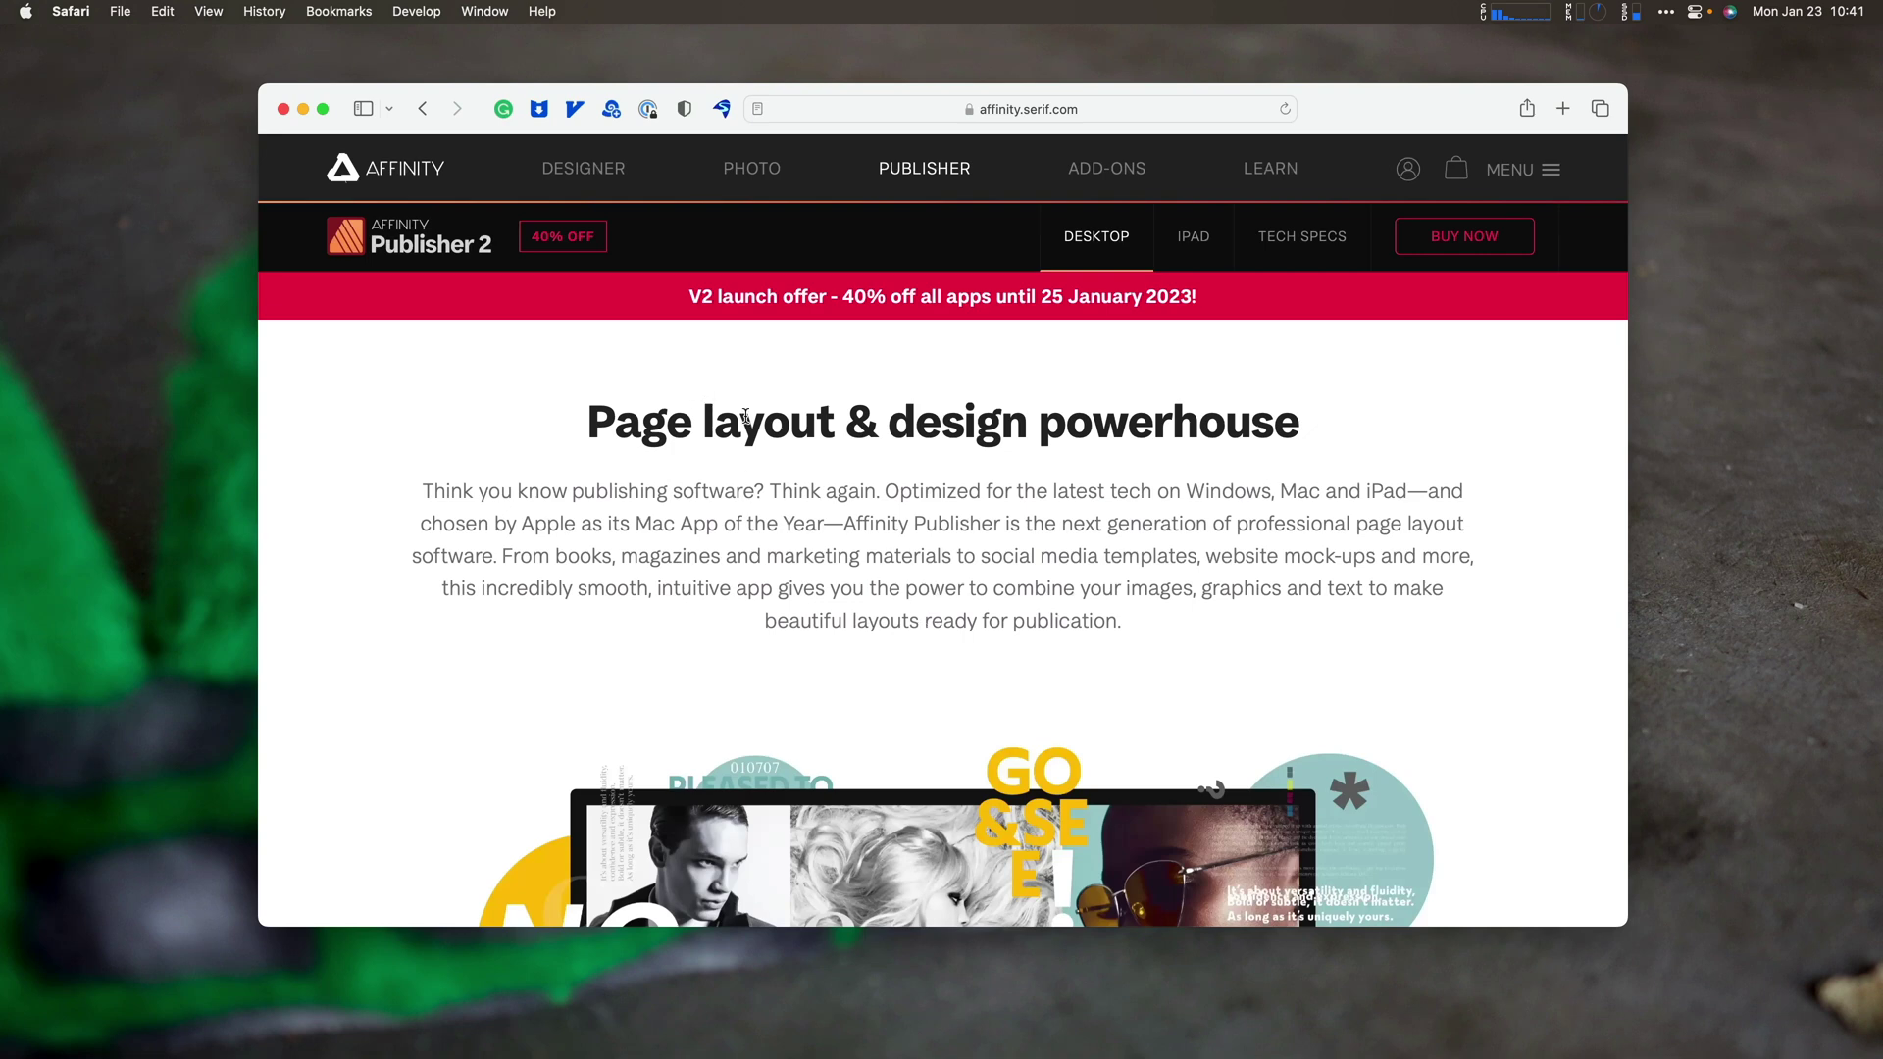